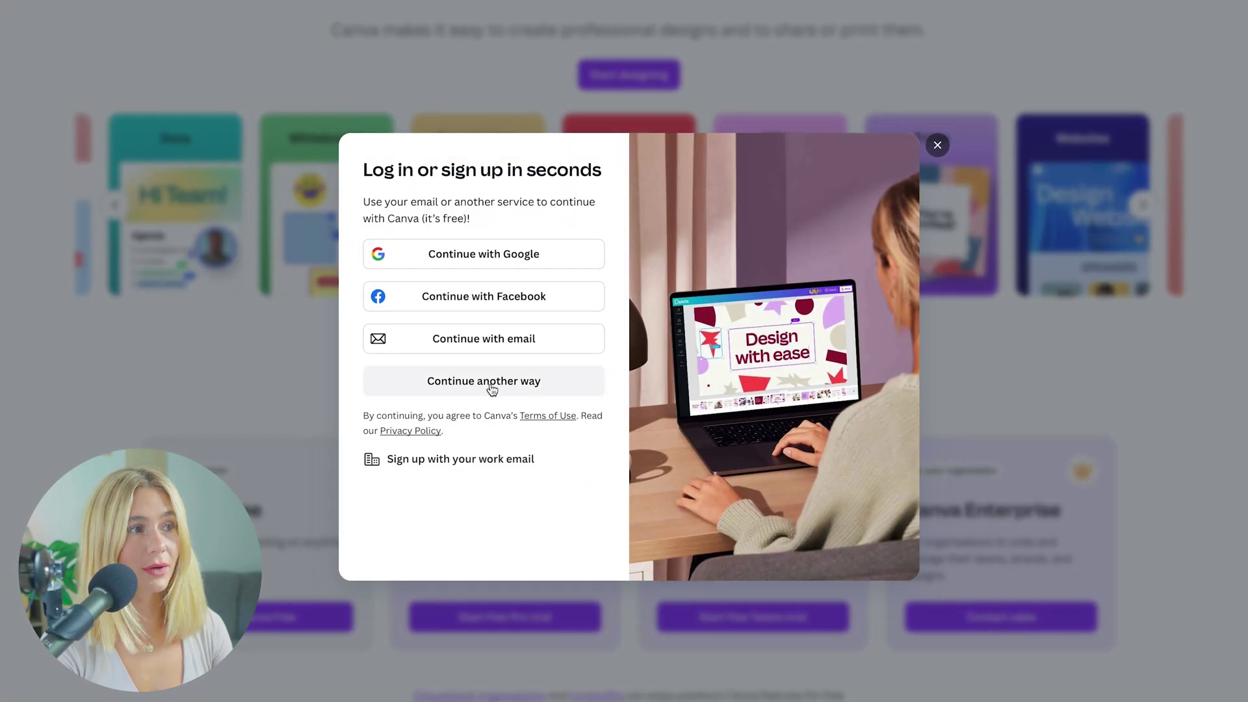
Step: Continue the sign-in with email and open a new blank Doc from the home page
click(486, 341)
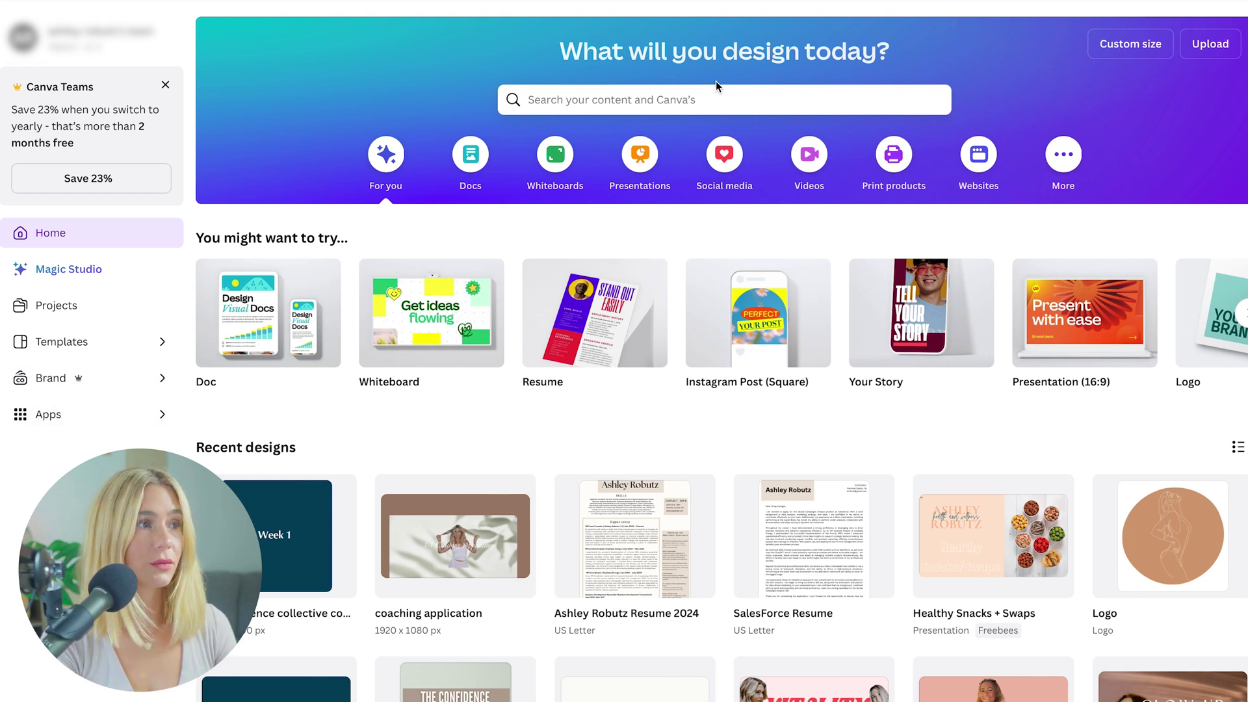
click(470, 154)
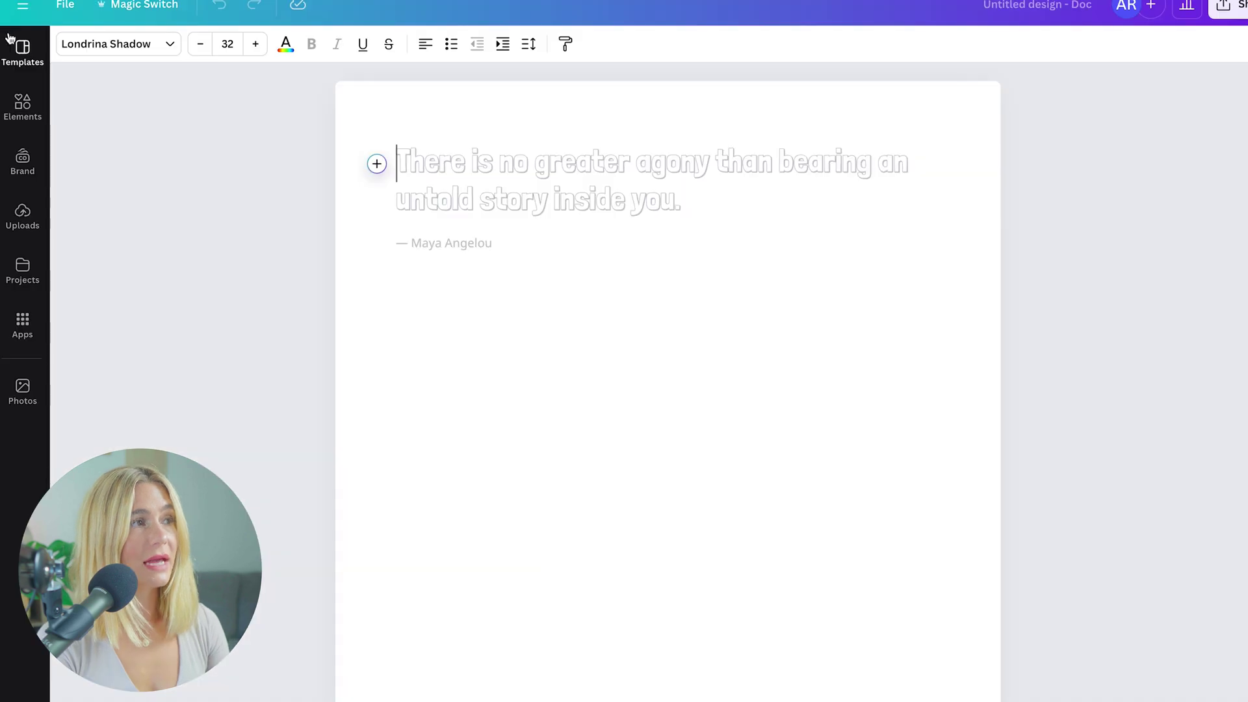
Step: Look through the doc's templates, elements, brand, uploads, projects and photos, plus its text style and text colour options
click(13, 47)
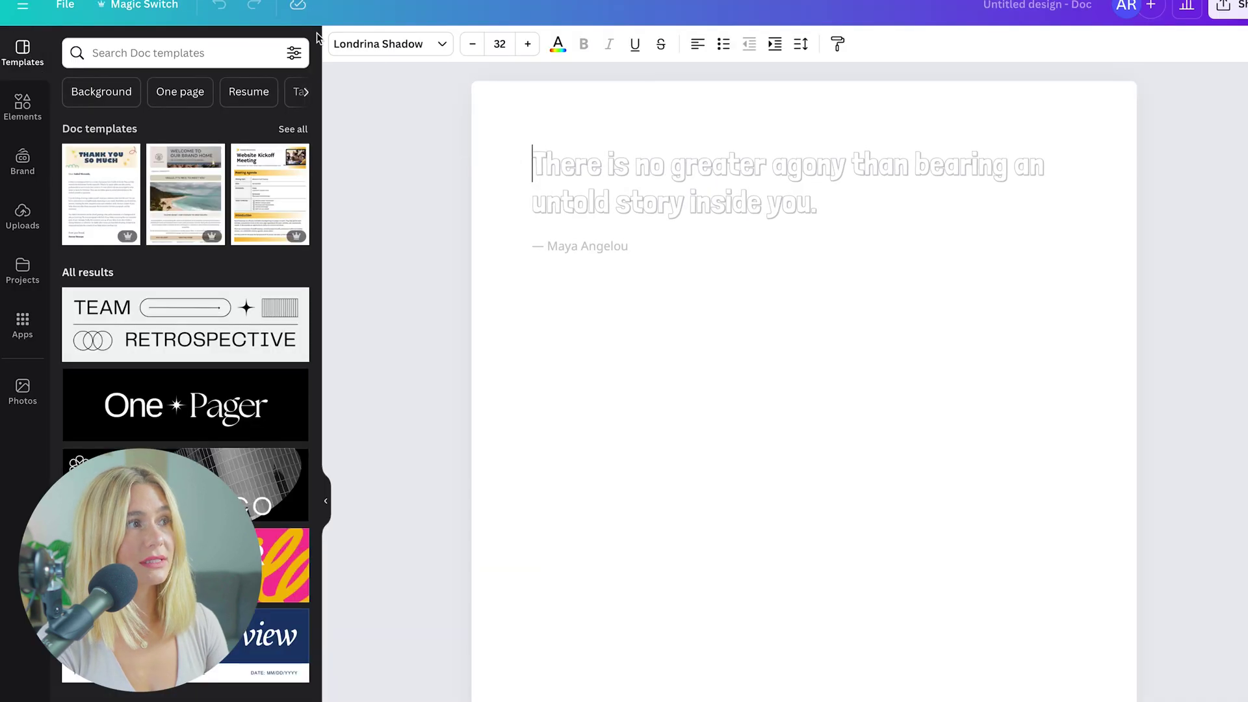
click(17, 112)
click(21, 166)
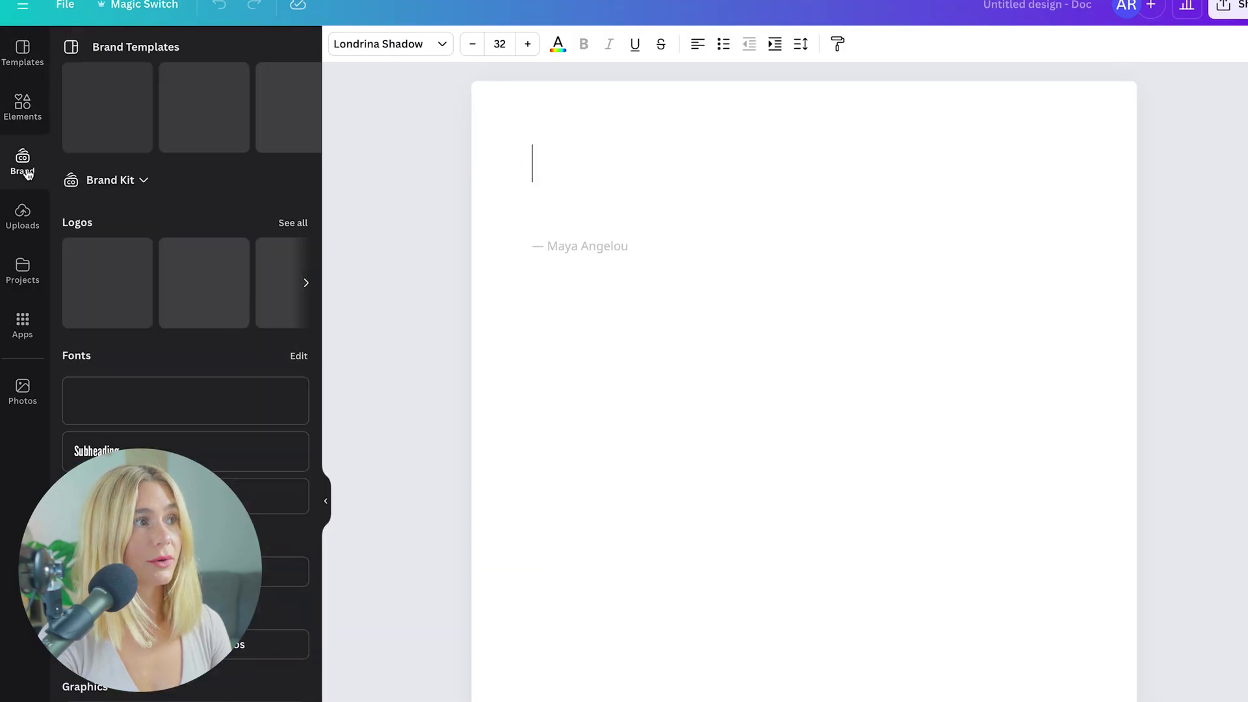
click(26, 226)
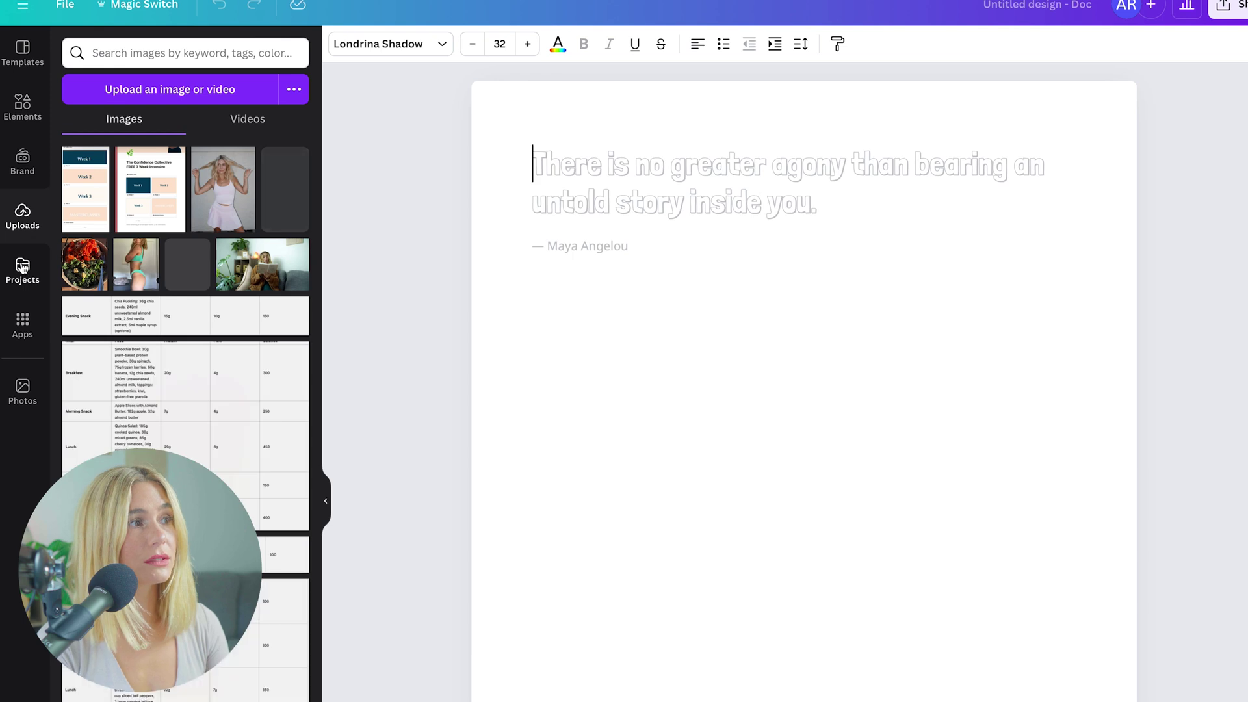
click(23, 272)
click(25, 406)
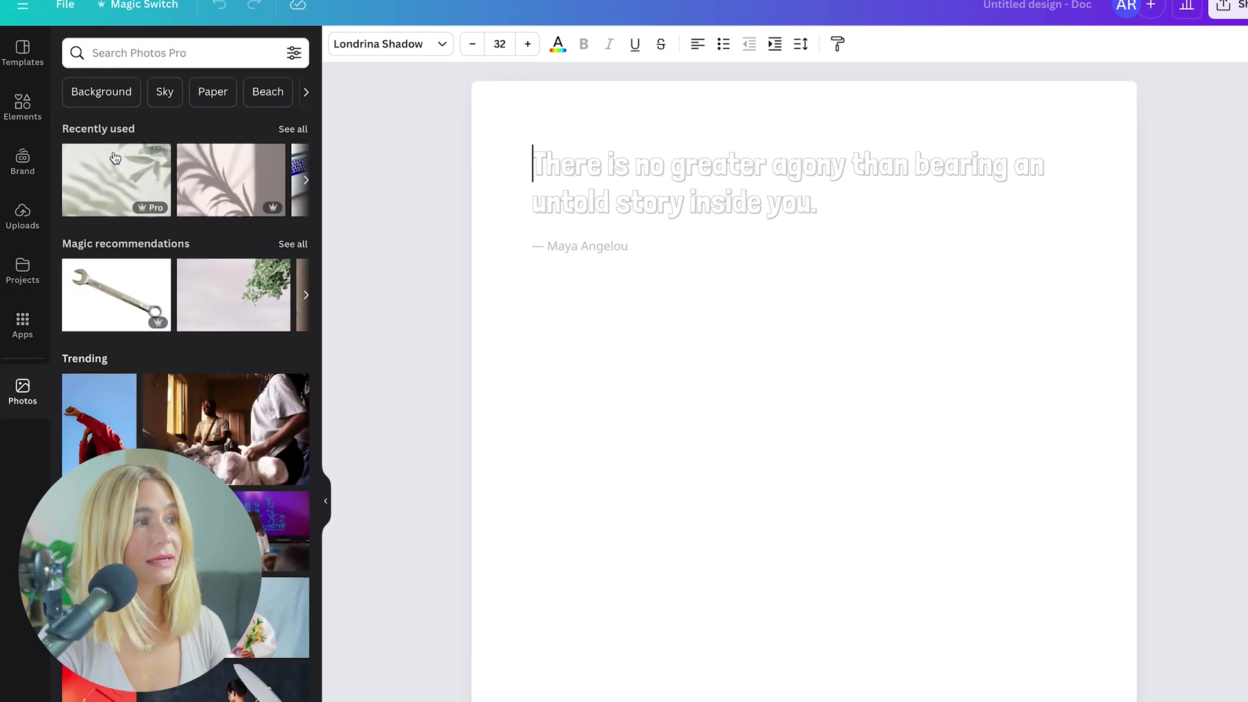
click(22, 53)
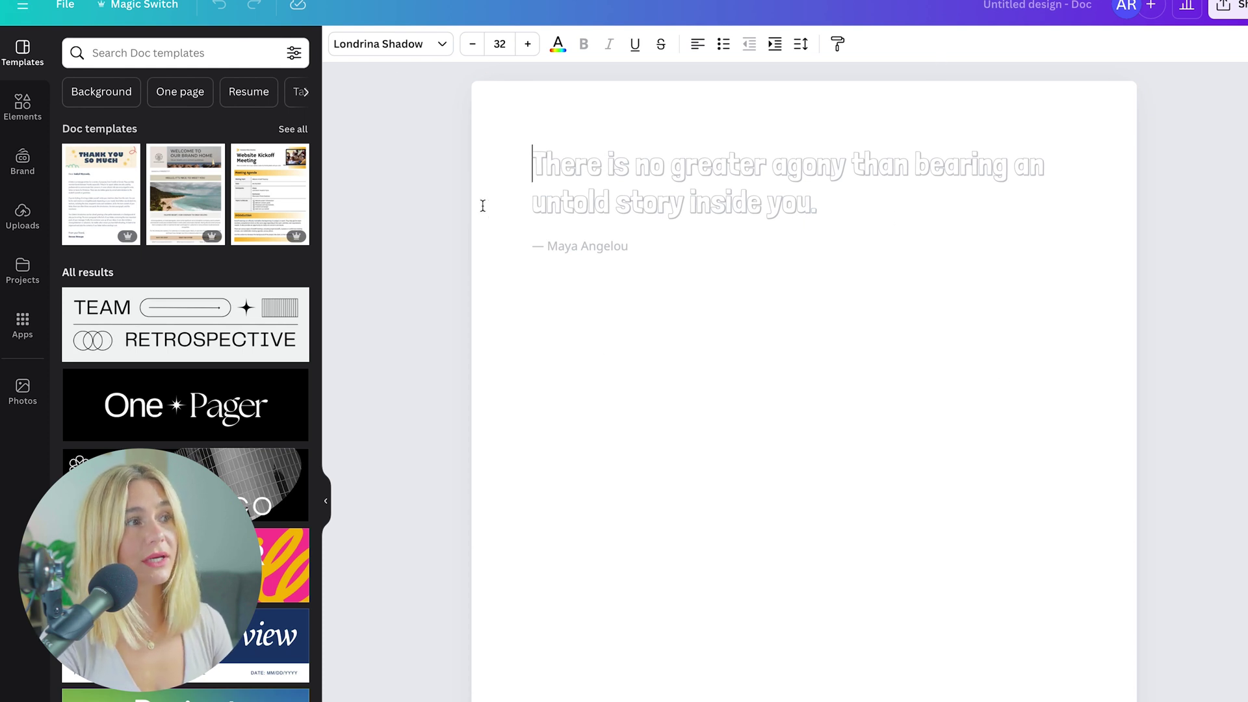
click(431, 52)
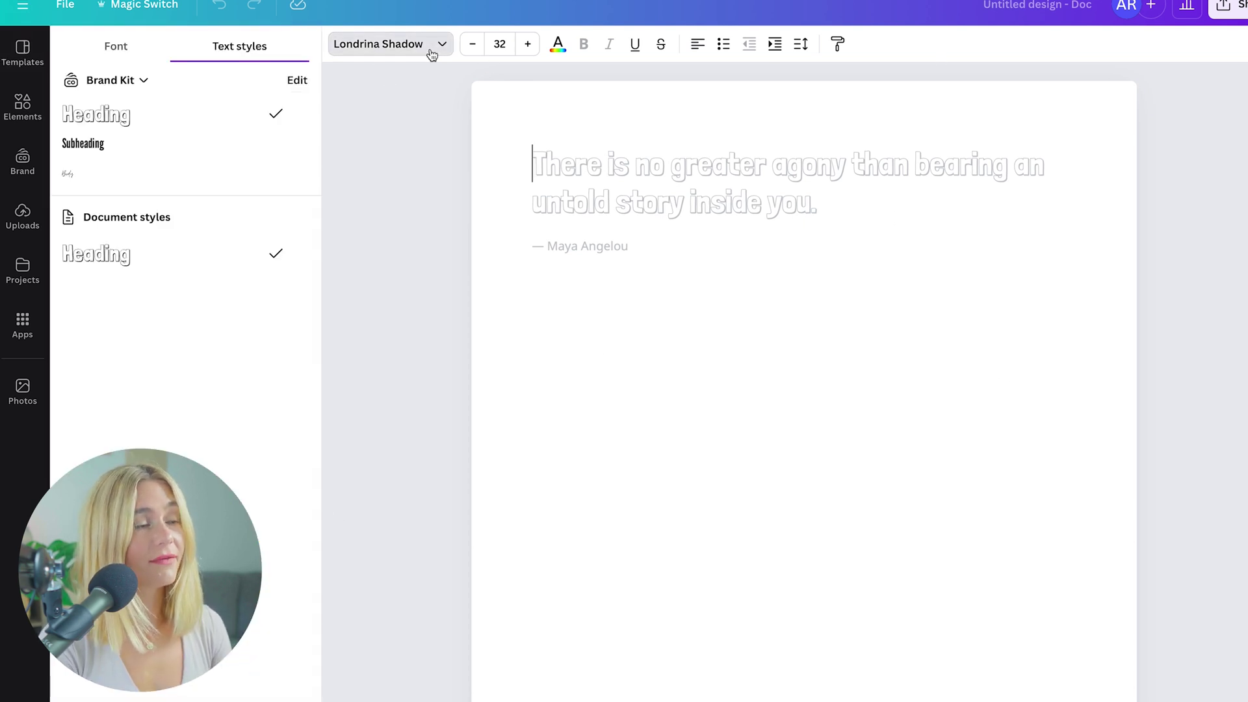
click(558, 47)
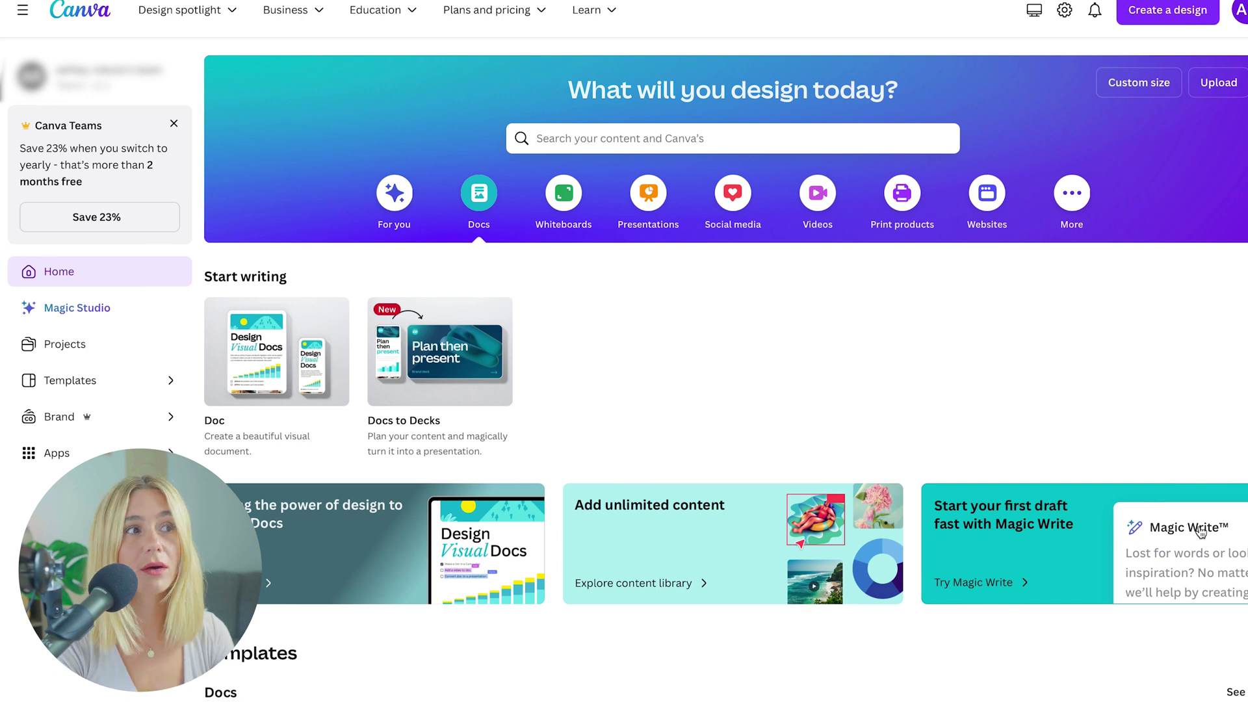
Step: Restrict the home page search to Canva Templates
click(651, 147)
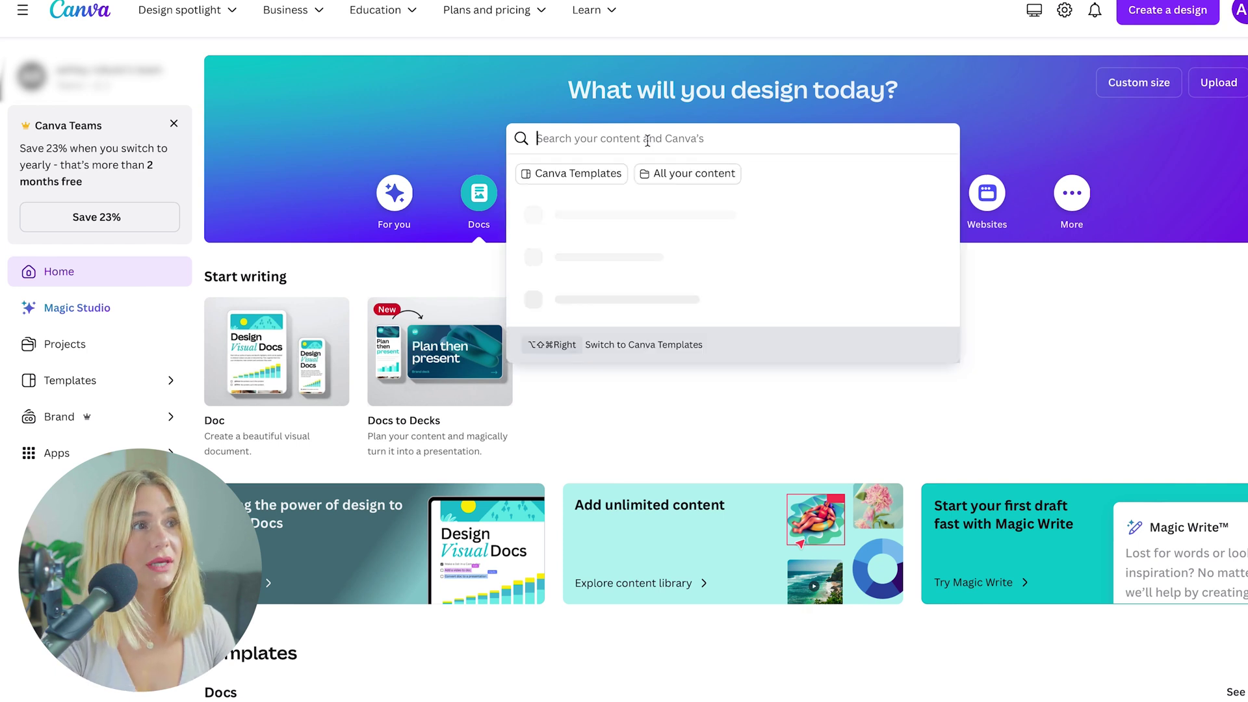
click(568, 173)
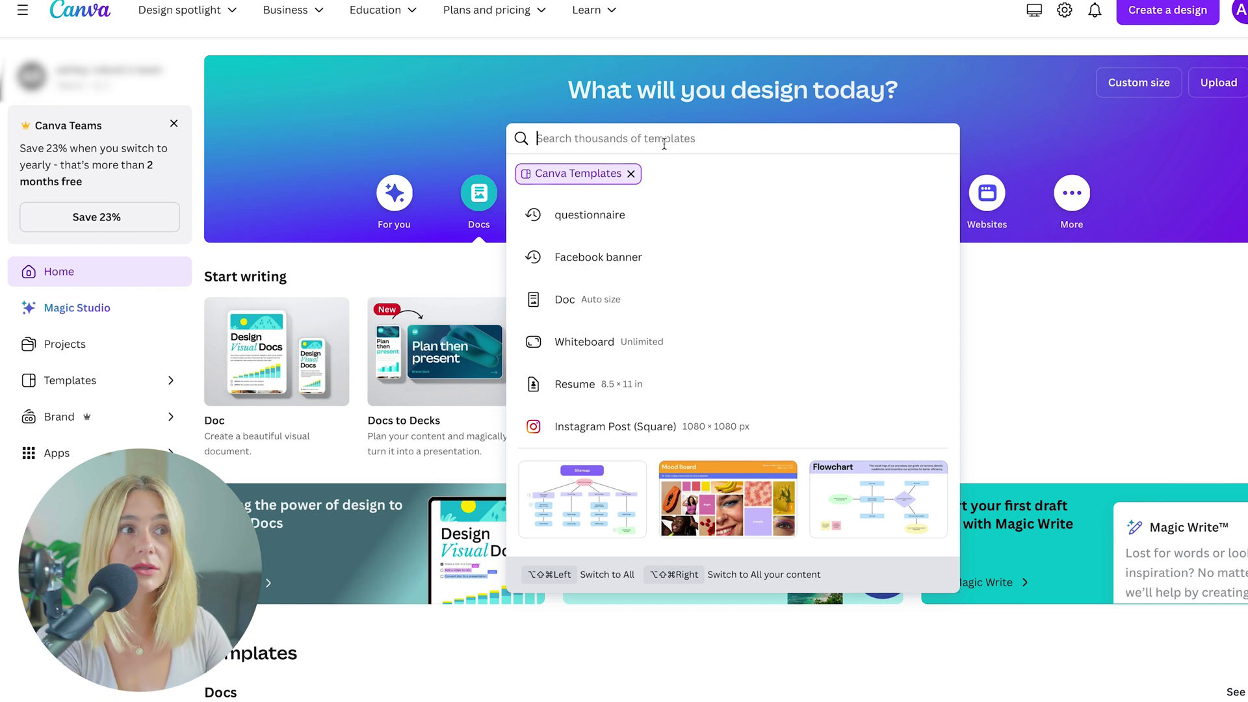
text(con)
key(BackSpace)
key(BackSpace)
key(BackSpace)
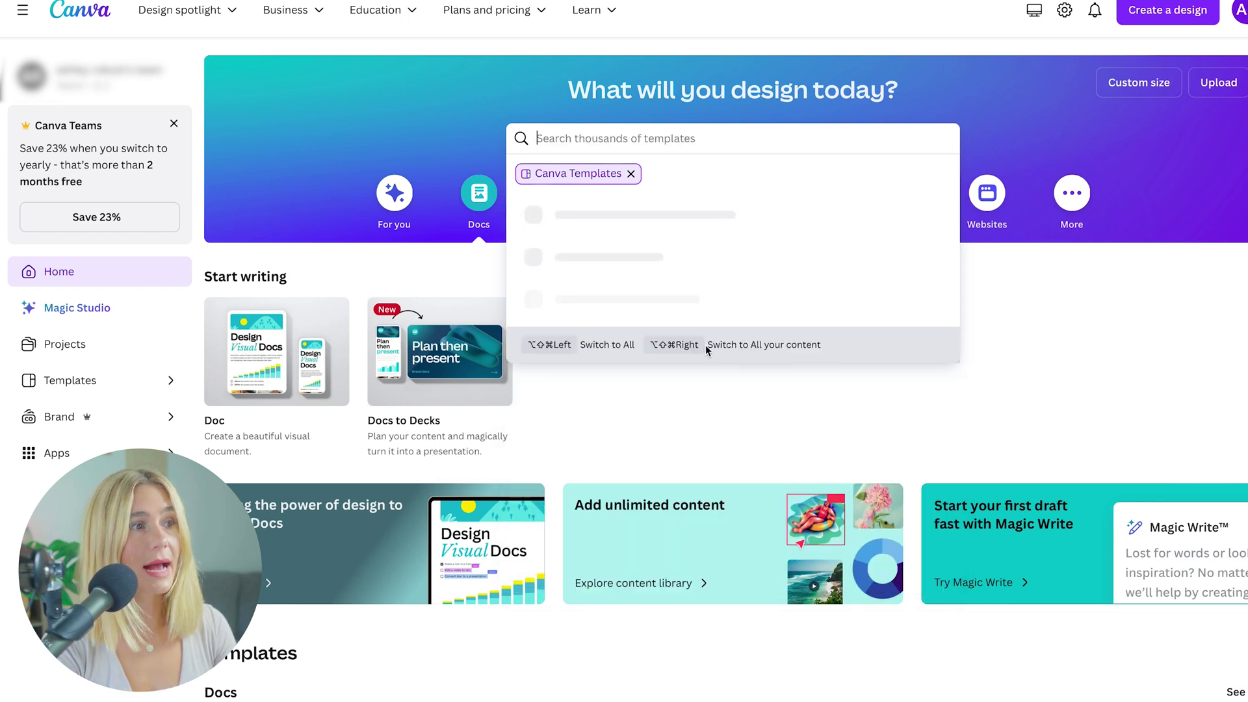
Step: Browse the Instagram Post (Square) templates and customize the Pink Red Retro Minimalist Skincare Tips Carousel template
click(668, 424)
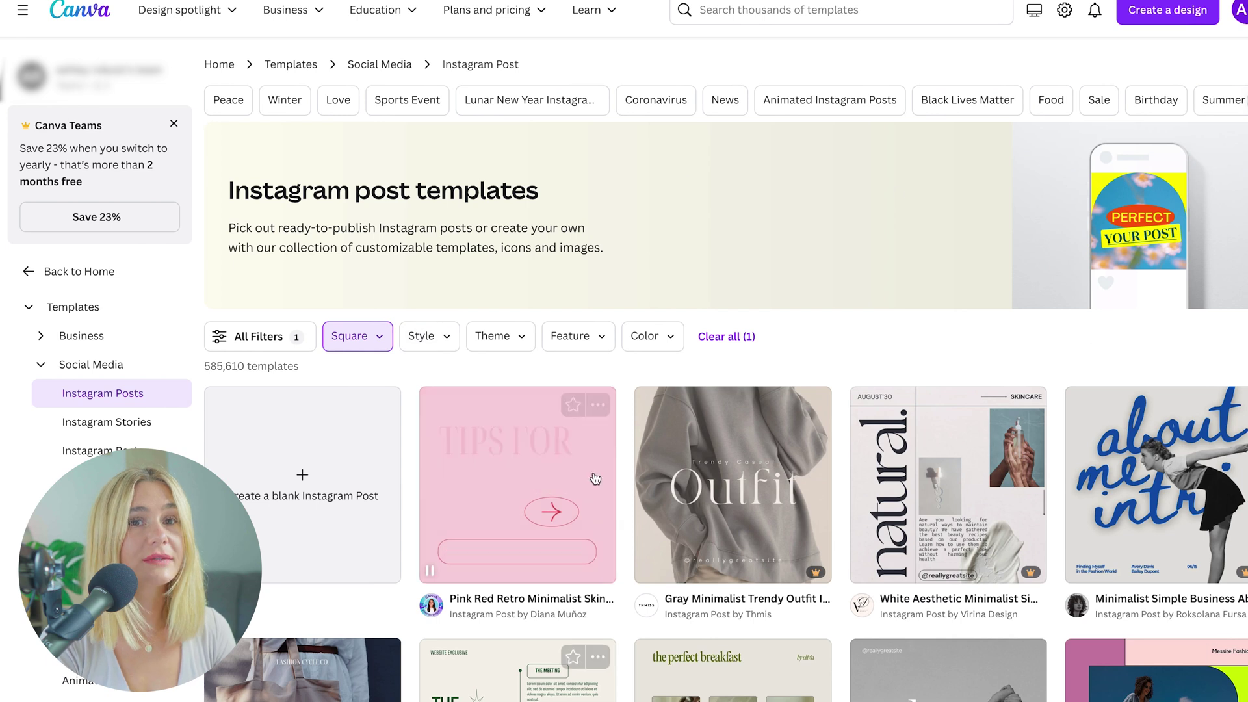
scroll(718, 417, down, 2)
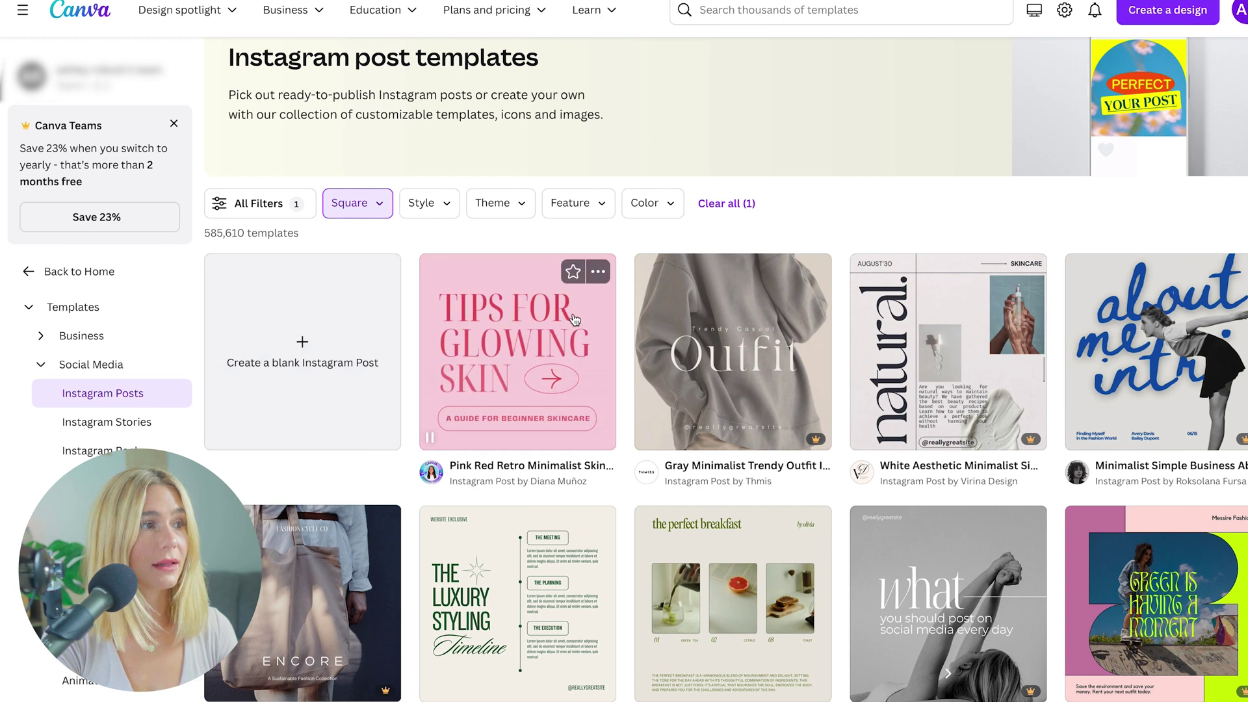
click(555, 333)
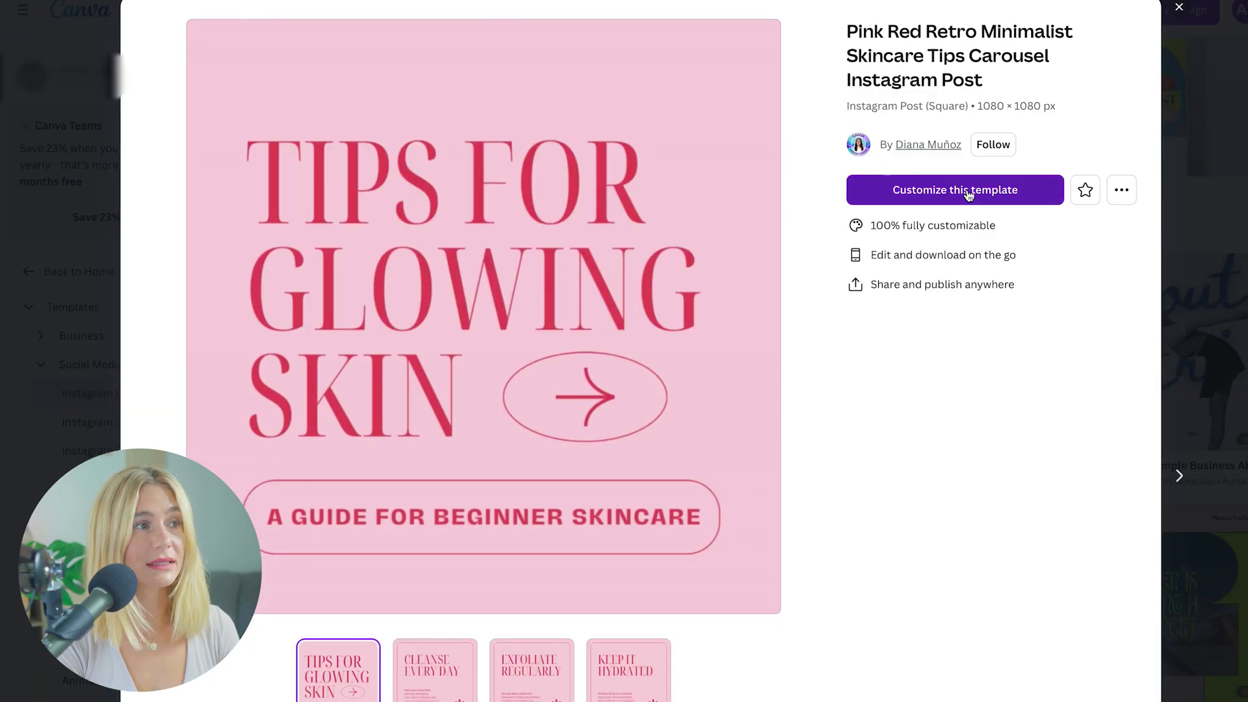
click(968, 193)
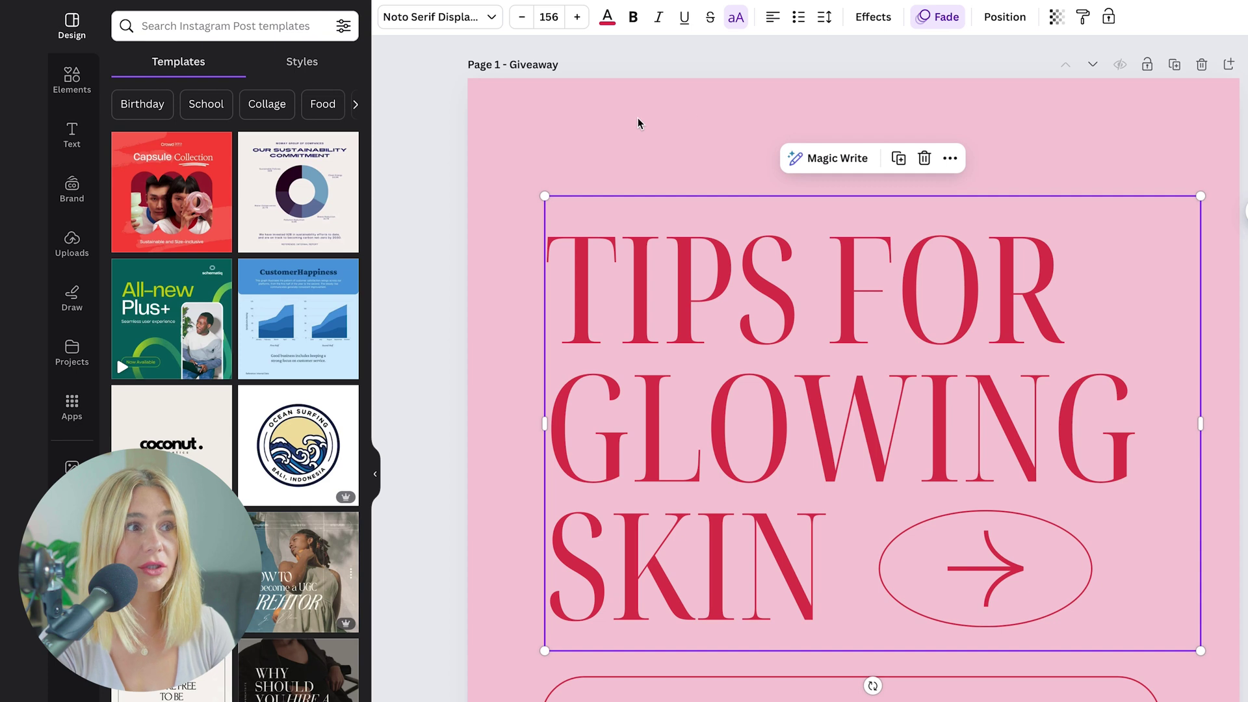
Step: Replace the headline with "TIPS FOR STARTING YOUR HEALTH AND FITNESS JOURNEY", and scale and reposition it to fit above the arrow
double_click(860, 267)
text(TIPS FOR STARTING YOUR HEALTH)
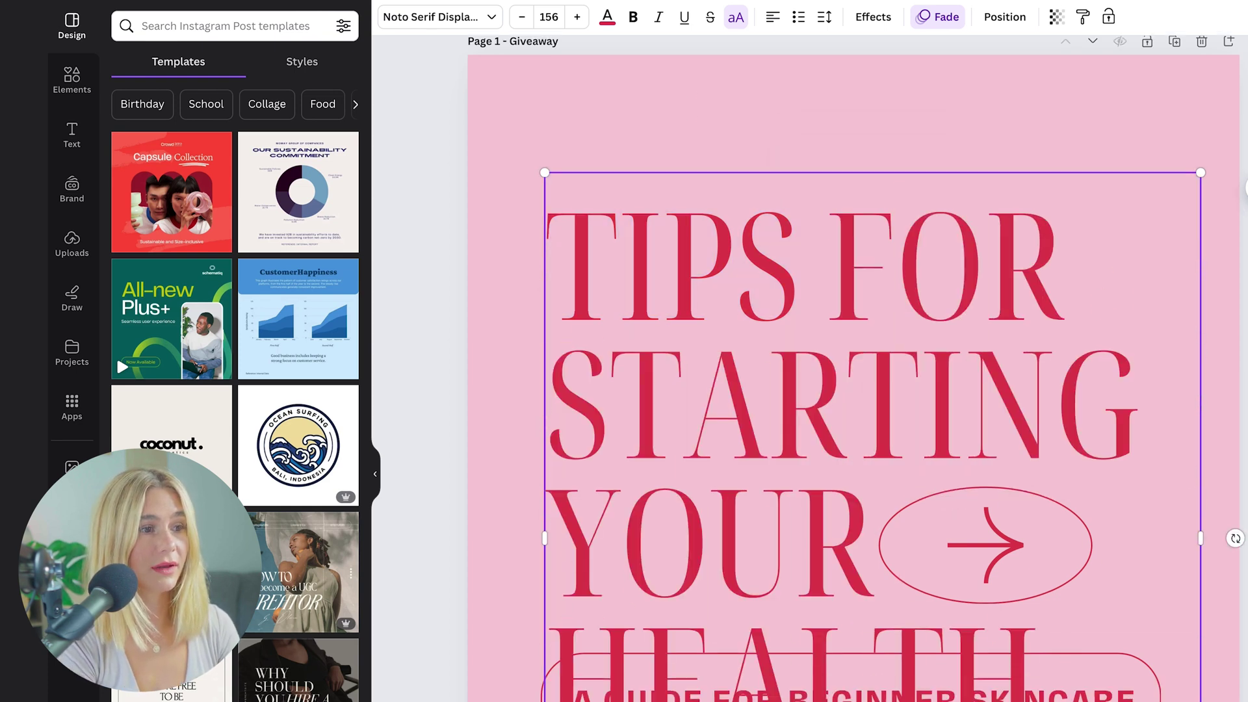
text( AND FITNESS)
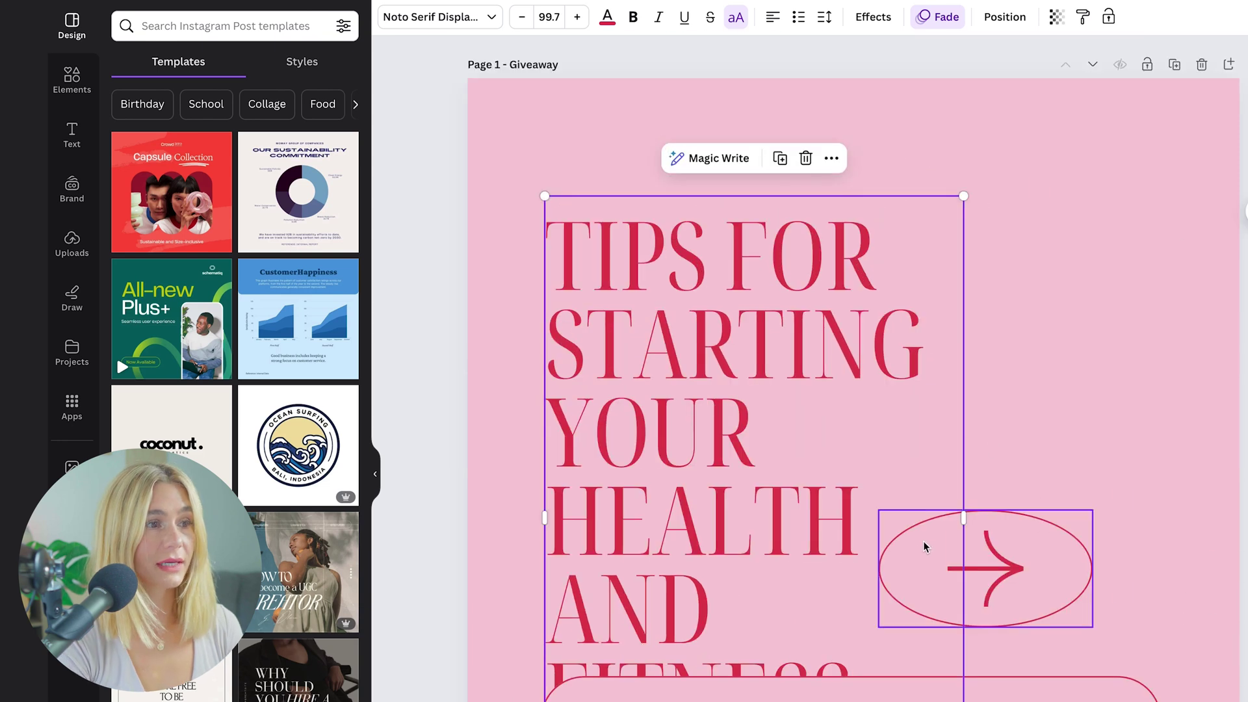
click(1004, 588)
click(764, 311)
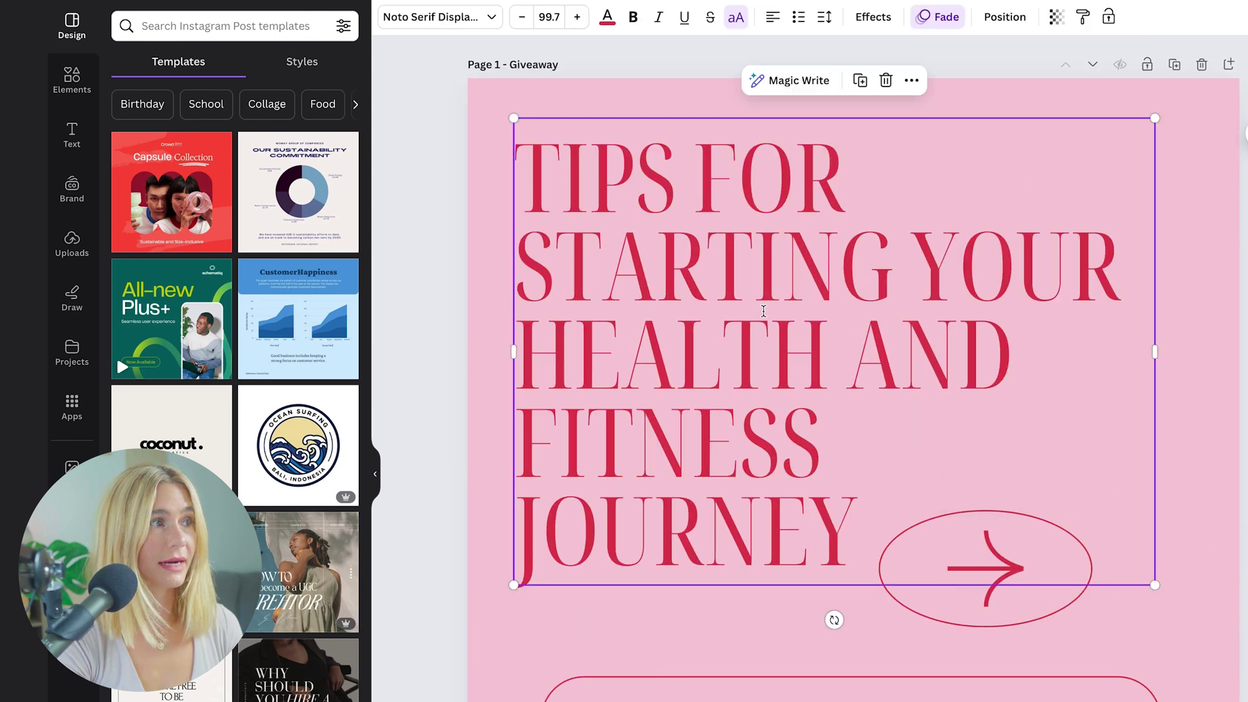
Step: Apply the Brand Kit colour palette to the page, shuffling it until the background is cream and the headline dark teal
click(71, 189)
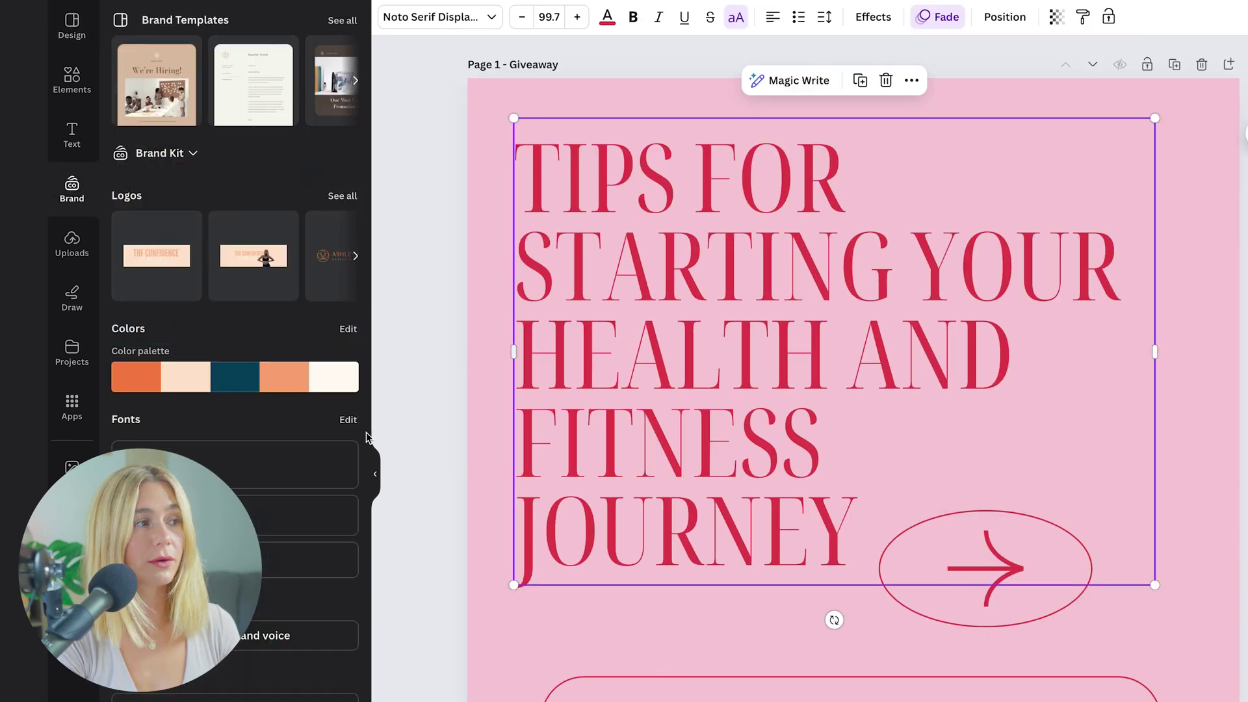
click(217, 378)
click(217, 379)
click(217, 378)
click(217, 378)
click(217, 379)
Step: Try a decorative text in the Feeling Passionate font at size 100 on the page, and delete it
click(70, 133)
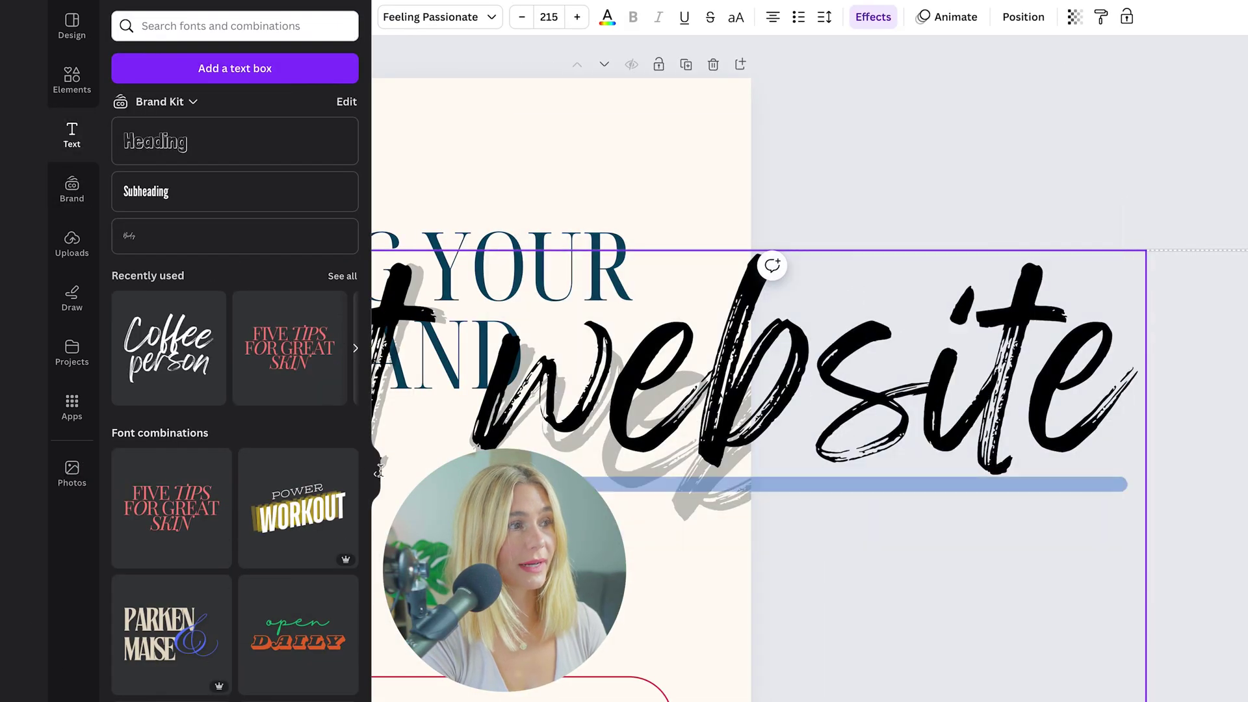
click(375, 474)
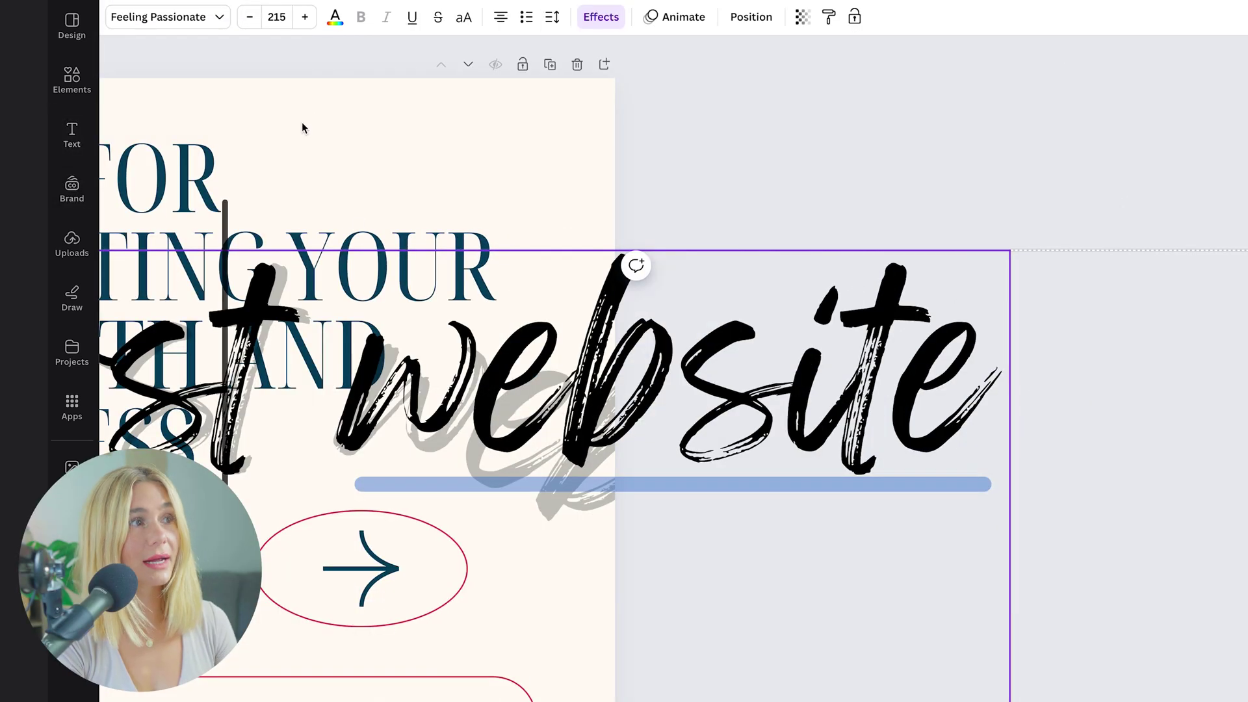
click(280, 16)
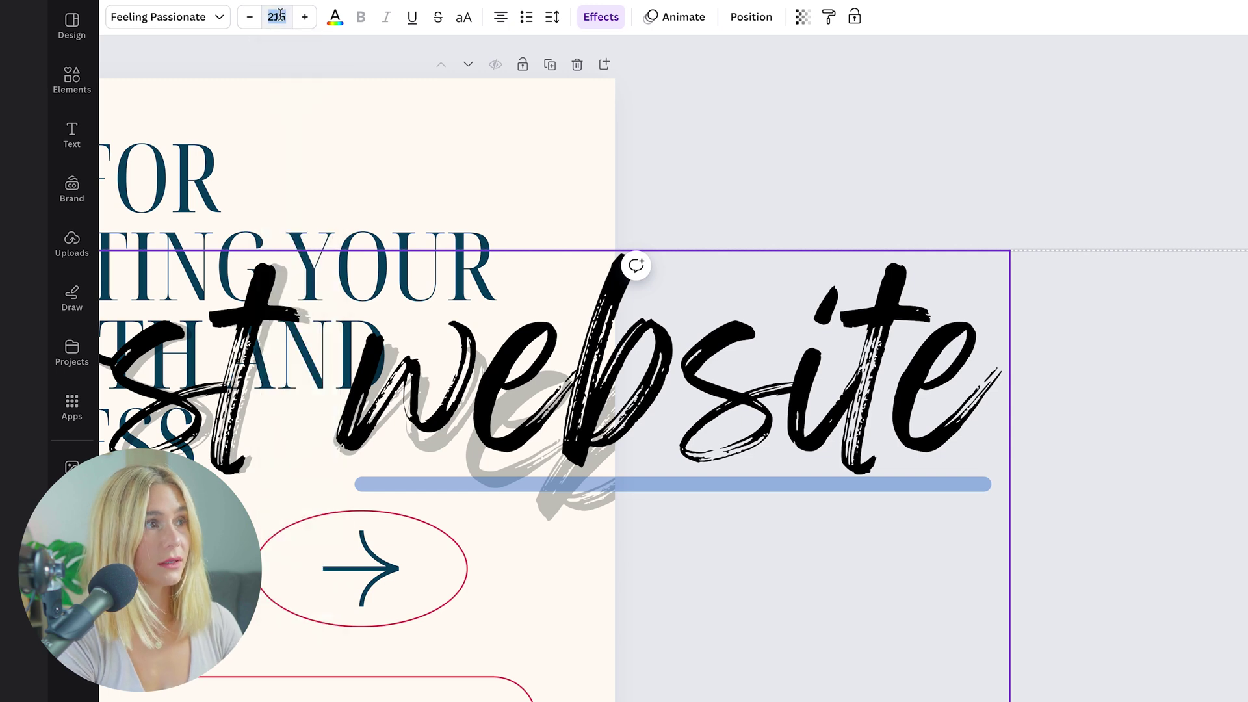
text(100)
key(Return)
scroll(391, 389, left, 5)
key(super+a)
key(BackSpace)
Step: Try the different text alignments on the headline and return it to left alignment
click(719, 299)
click(502, 21)
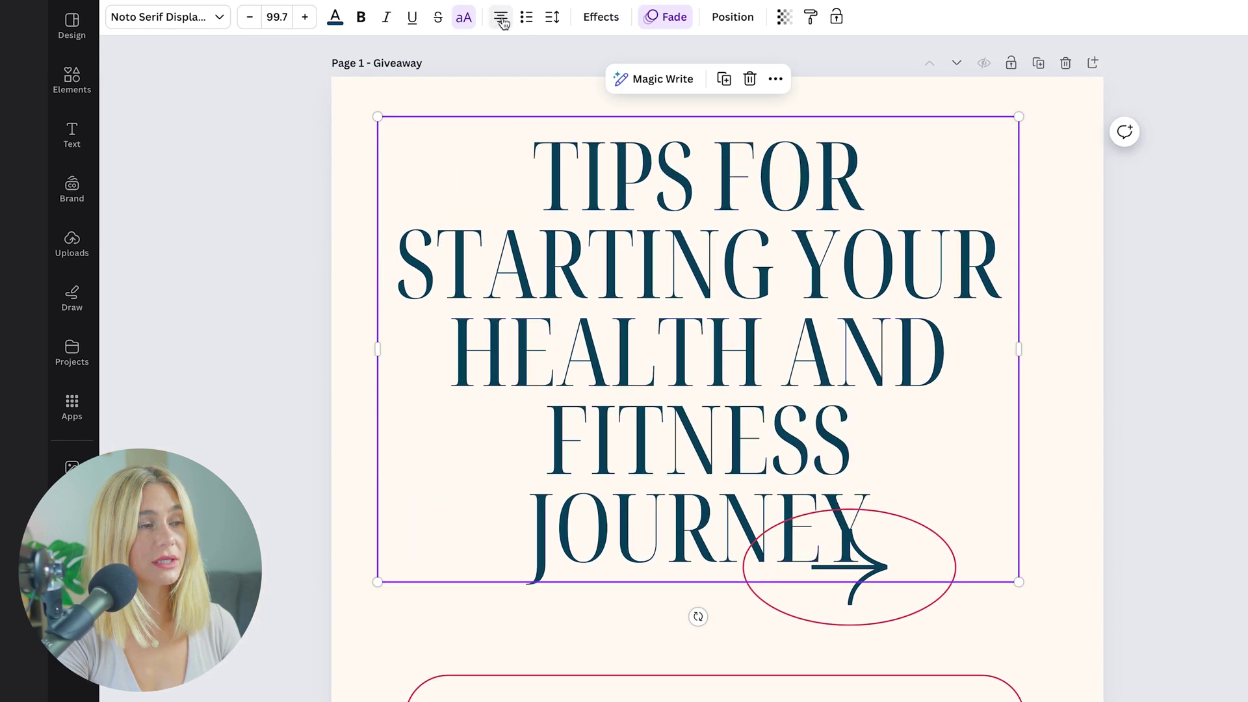
click(501, 21)
click(501, 21)
click(501, 21)
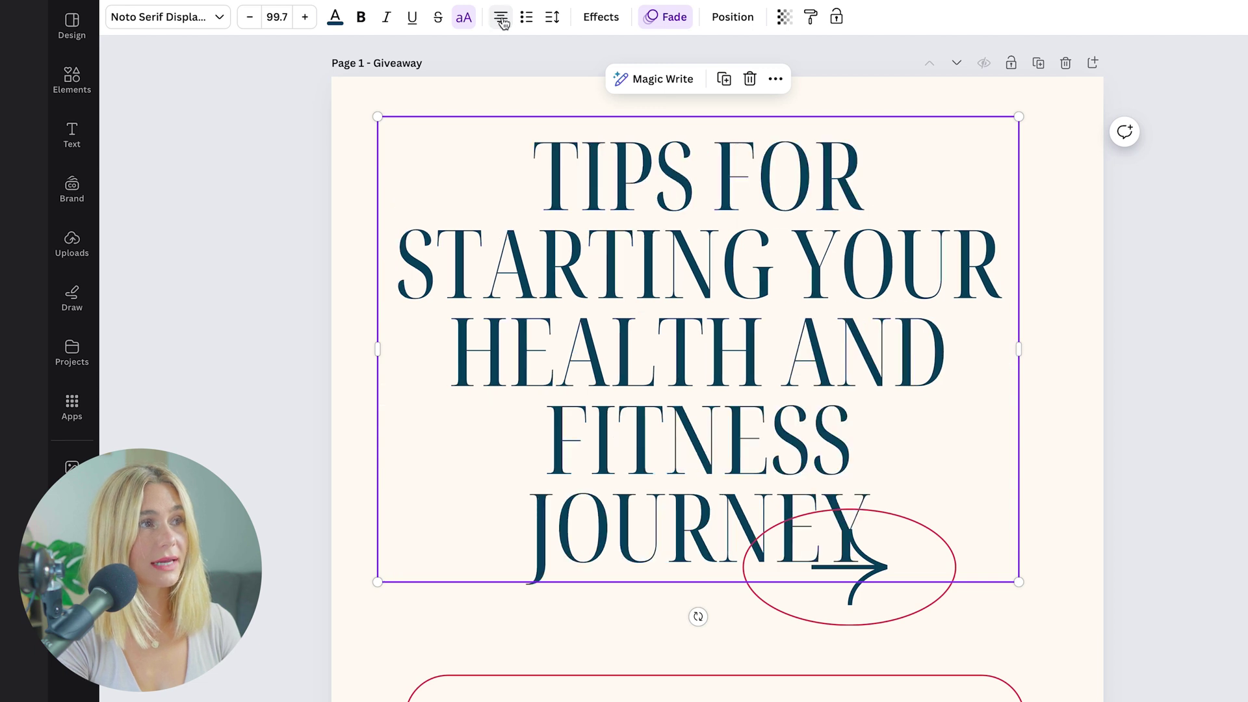
click(502, 21)
click(502, 21)
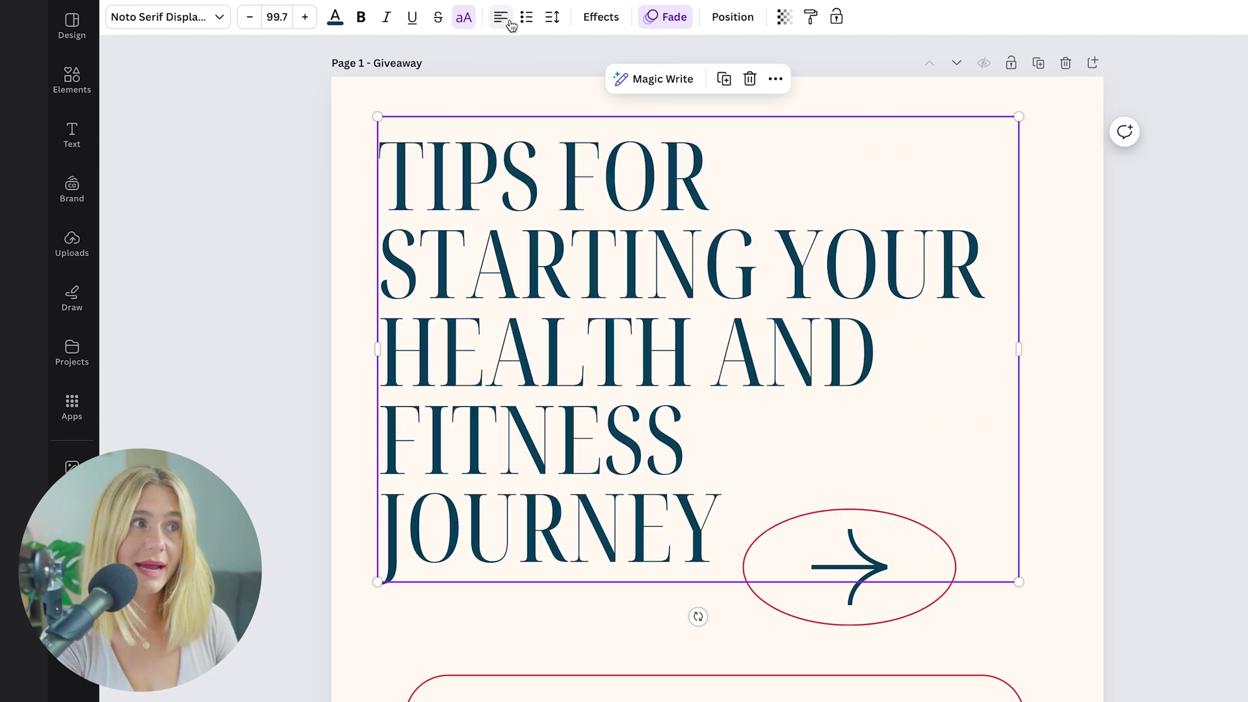
Step: Add a rounded square shape to the page and delete the red oval outline around the arrow
click(69, 95)
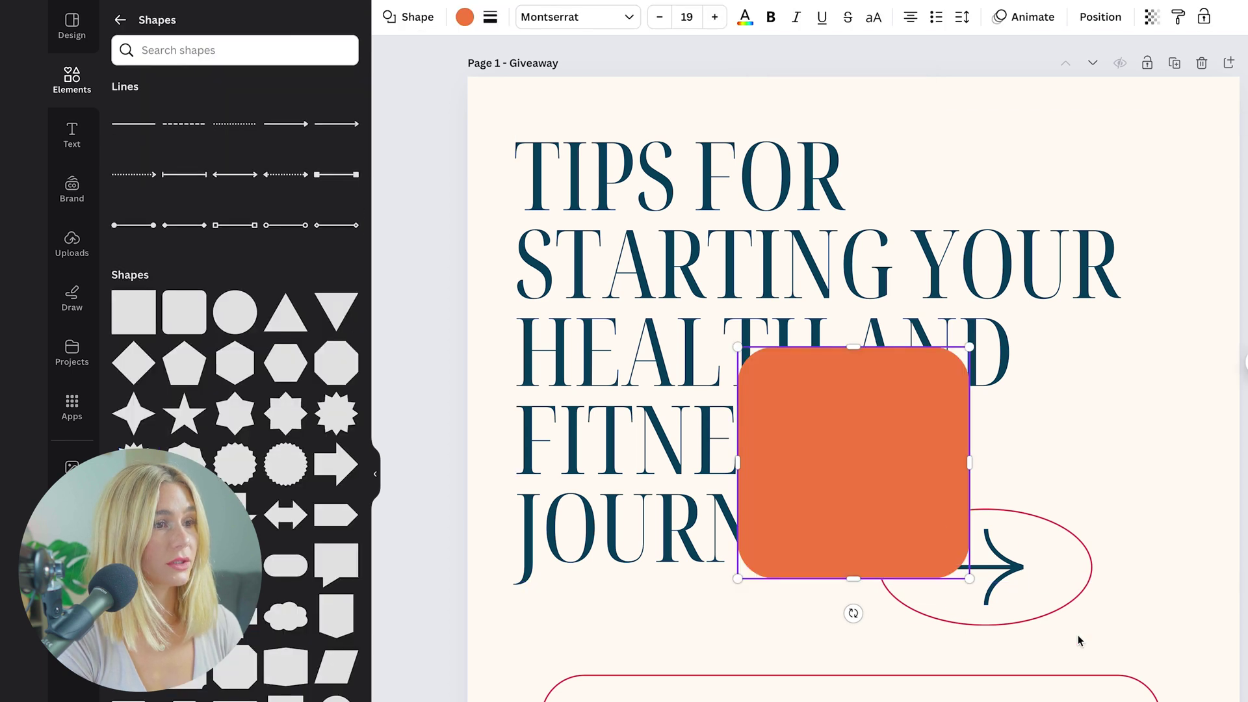
click(1074, 596)
key(Delete)
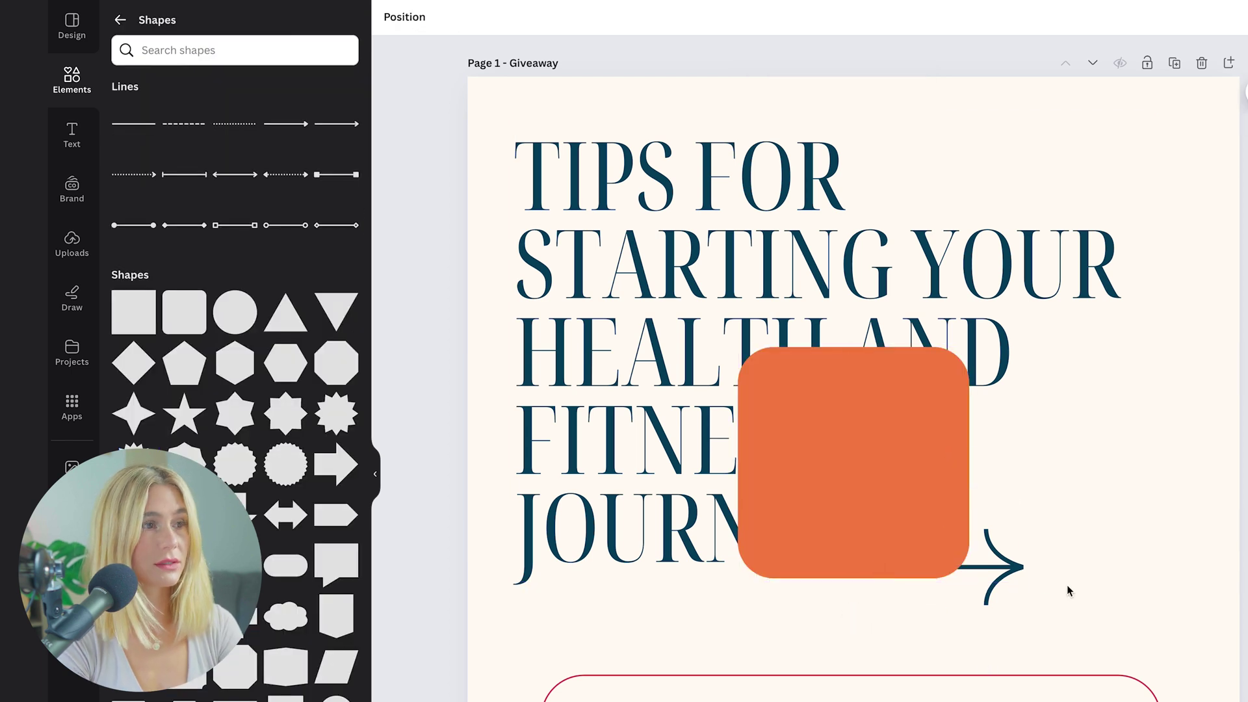
Step: Move the orange rounded square over the arrow and resize it into a wide pill beside the word JOURNEY
click(886, 445)
drag(886, 446, 1026, 565)
drag(1018, 694, 1017, 598)
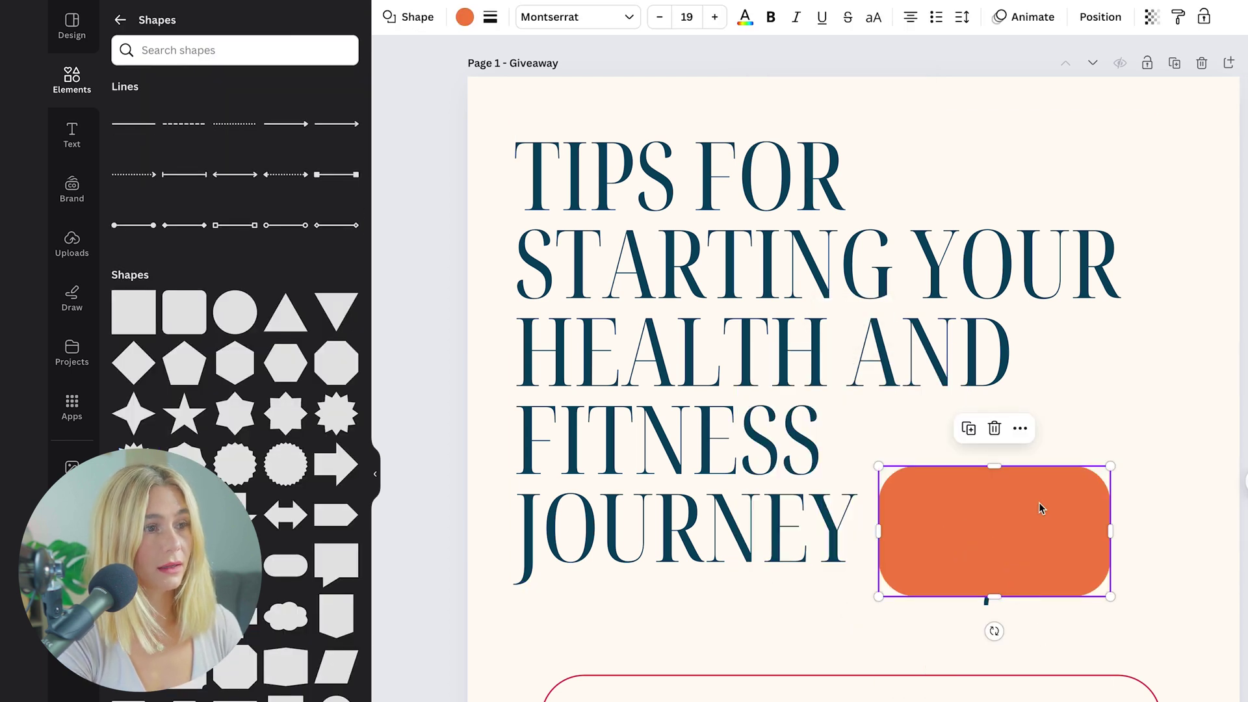
drag(1039, 507, 1039, 544)
drag(1110, 632, 1100, 614)
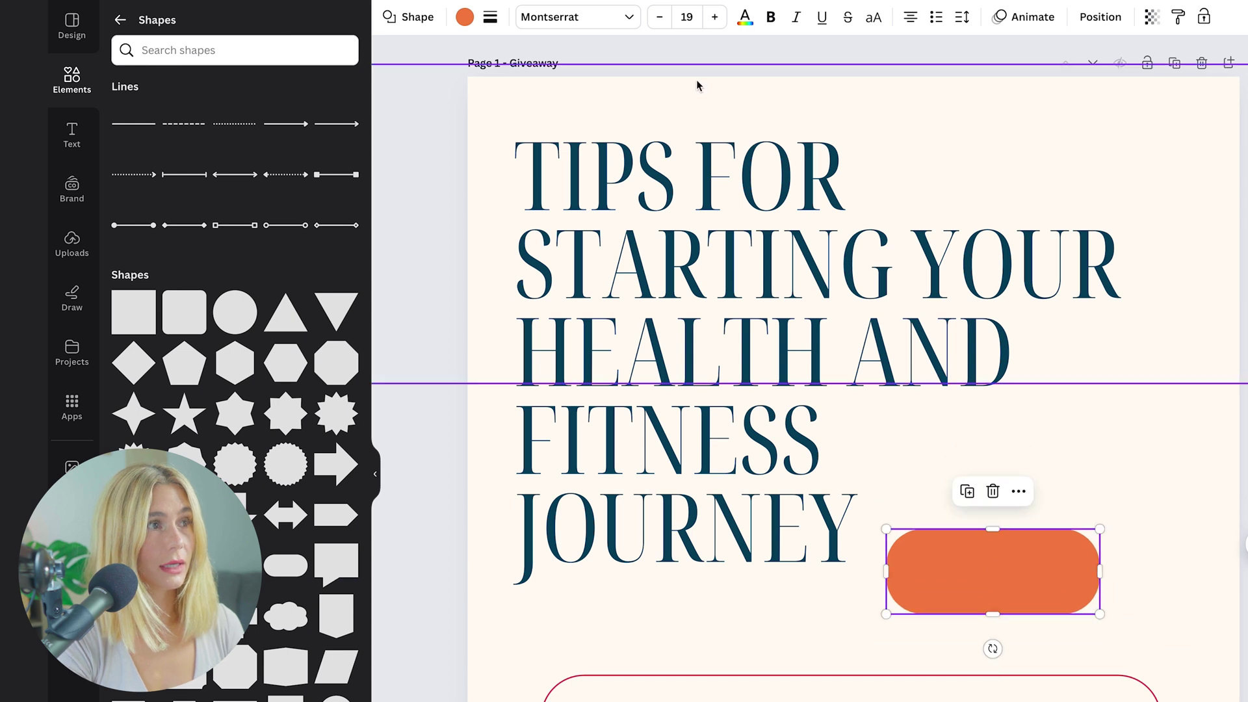
Step: Fill the pill shape with the dark teal document colour and send it behind the arrow
click(465, 17)
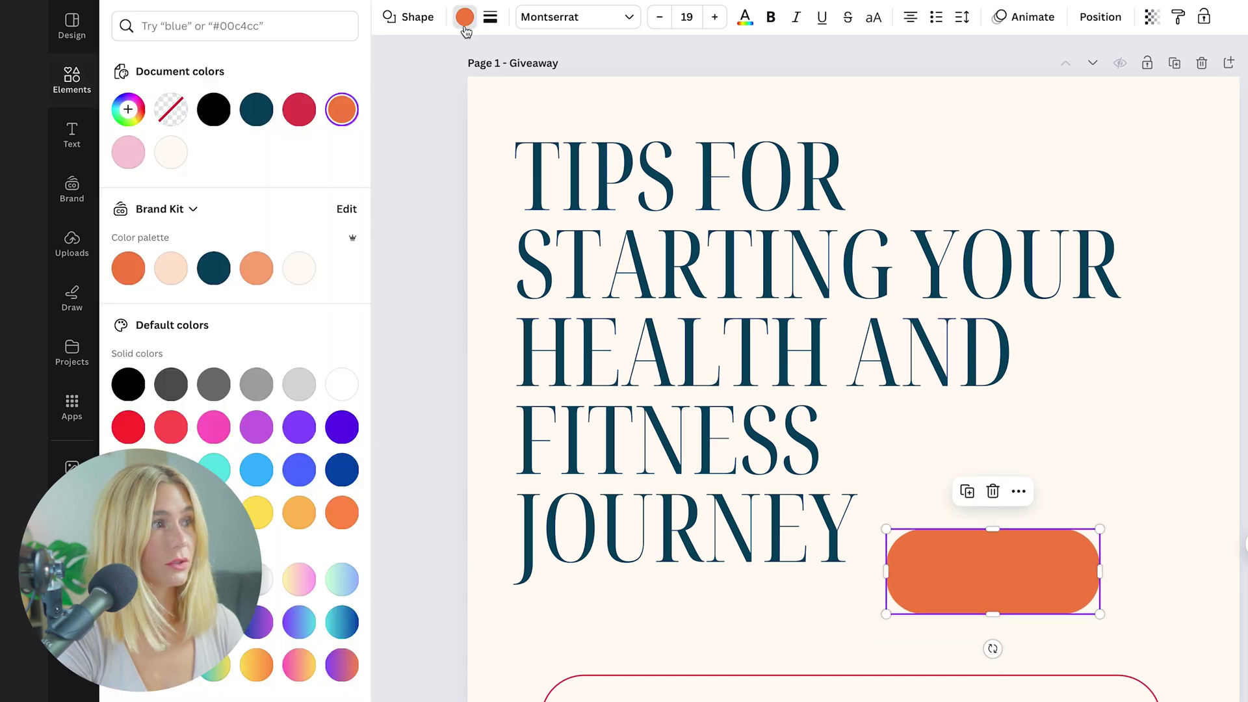
click(270, 115)
click(1018, 492)
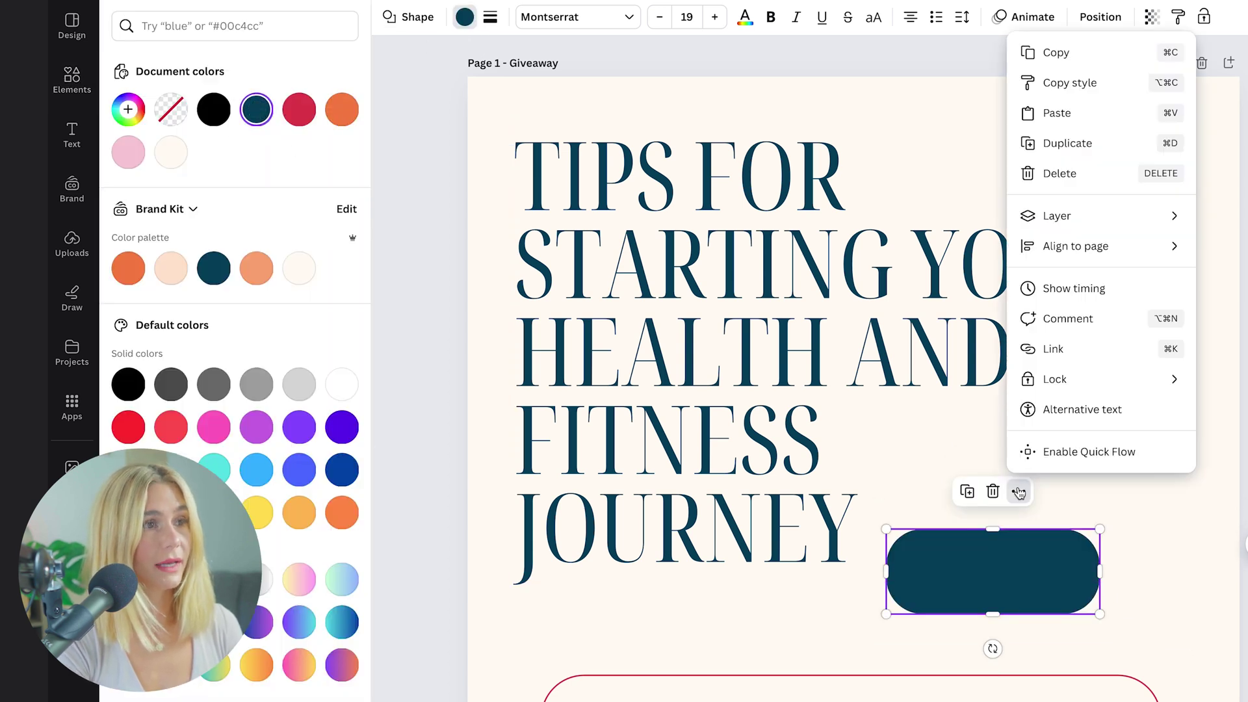
mouse_move(1070, 259)
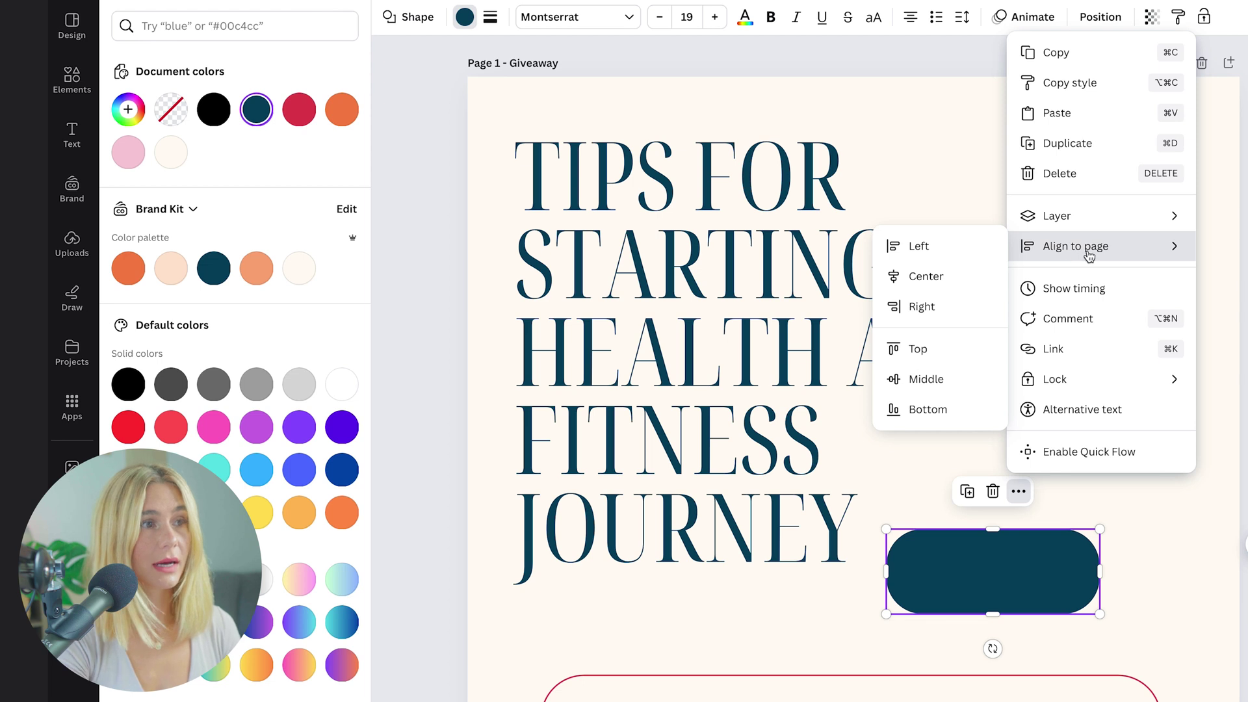
mouse_move(1103, 216)
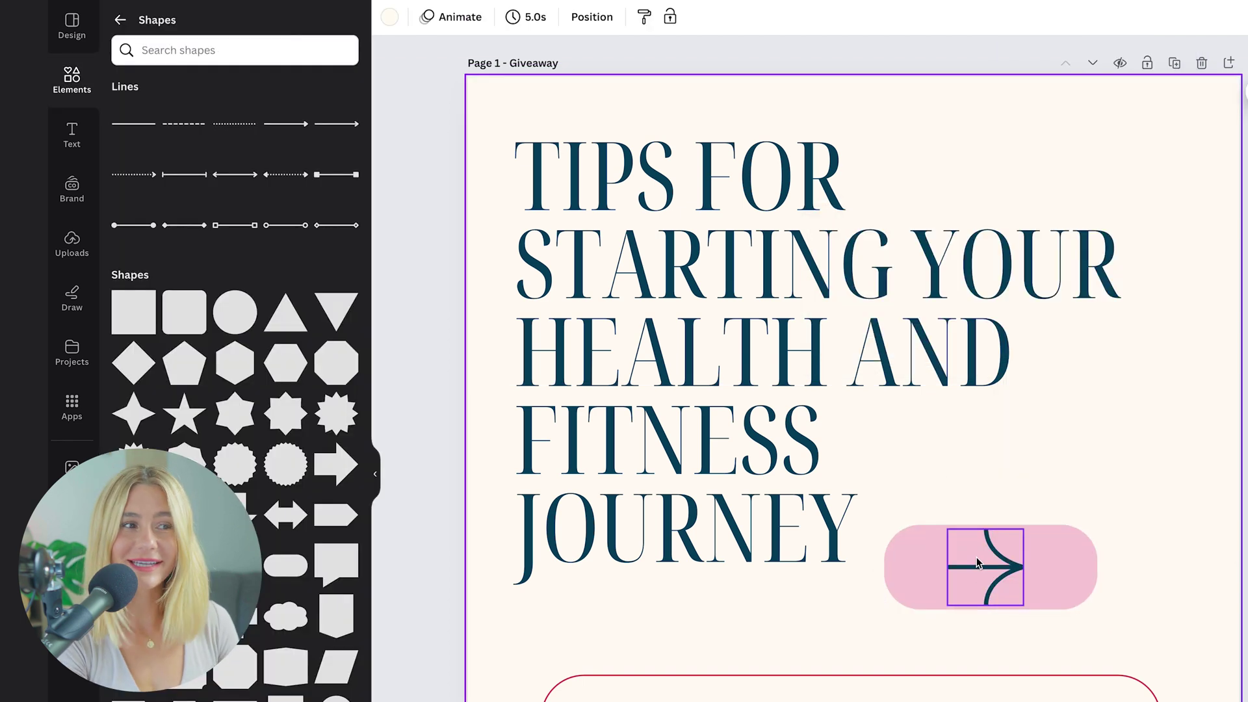
click(715, 533)
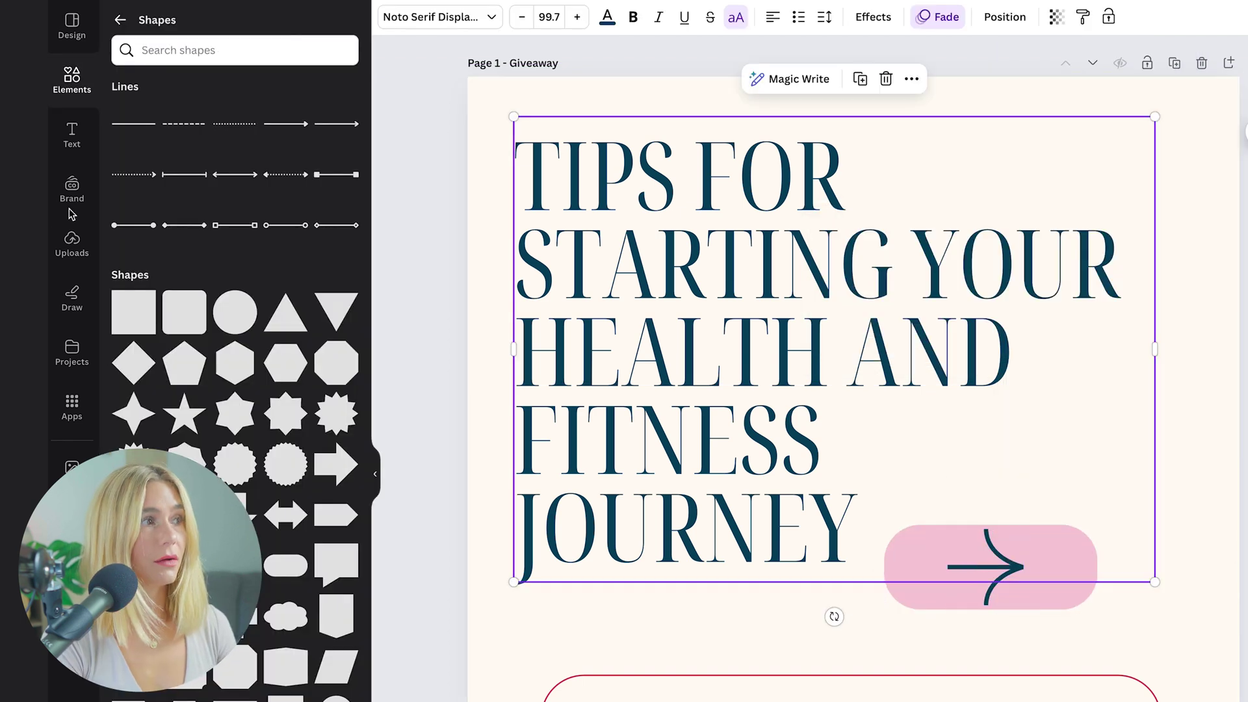
Step: Add the orange Health & Wellness brand logo to the page and place it in the upper-right corner above the headline
click(72, 189)
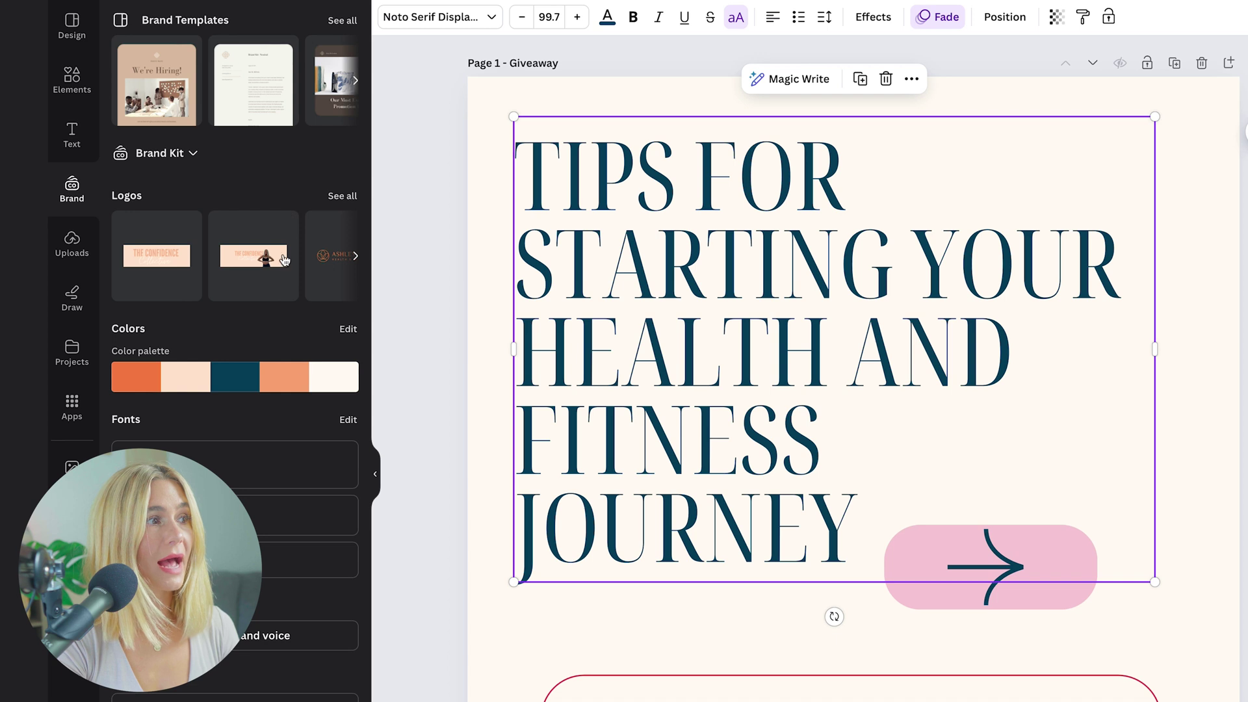
click(166, 267)
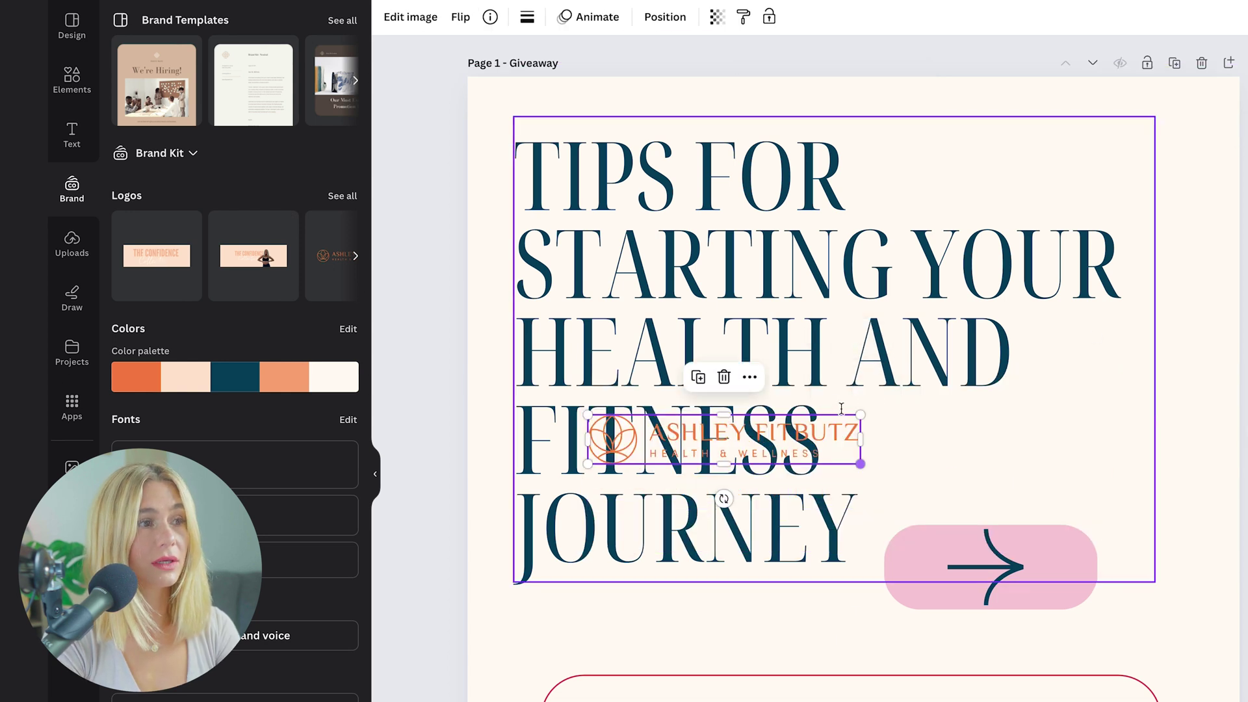
drag(780, 436, 1098, 107)
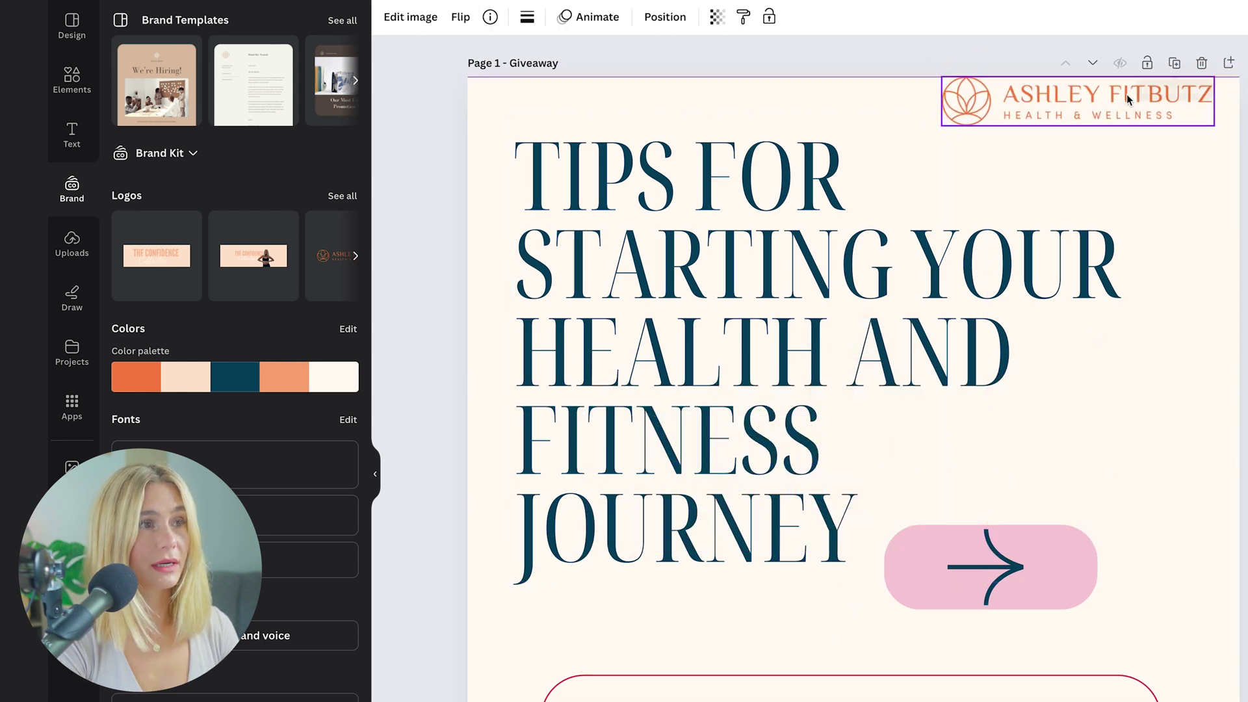
click(513, 558)
click(413, 565)
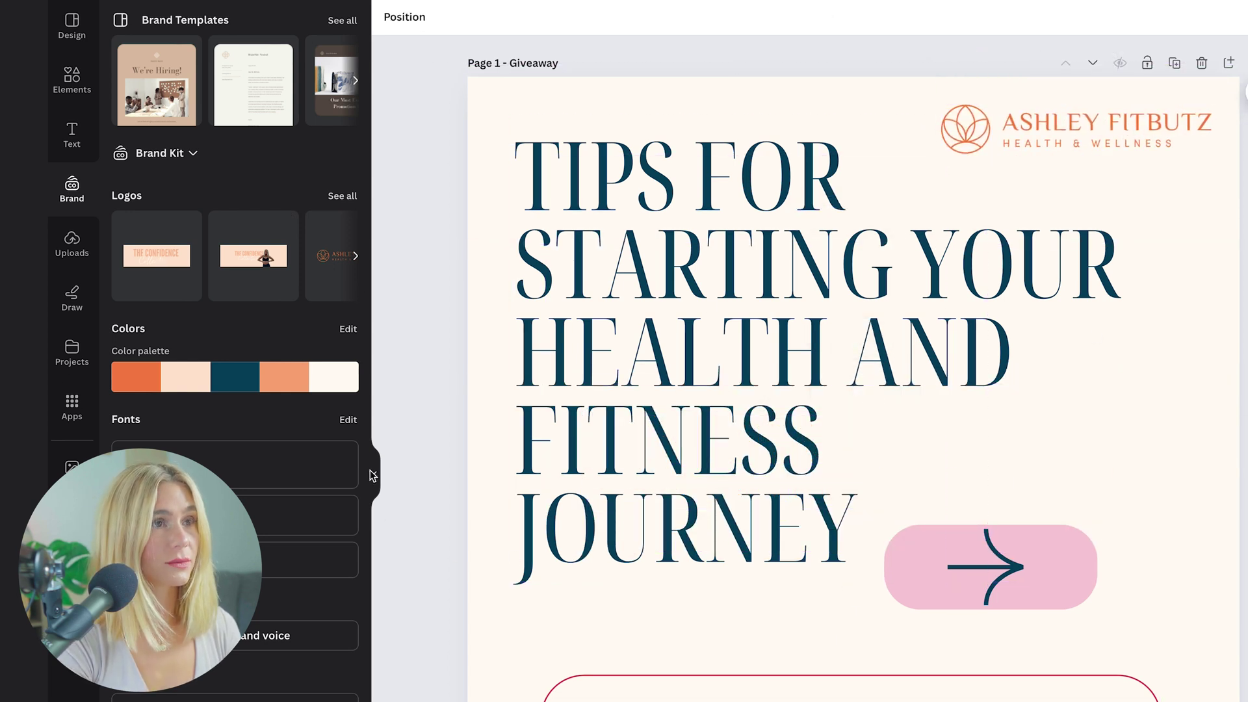
click(375, 474)
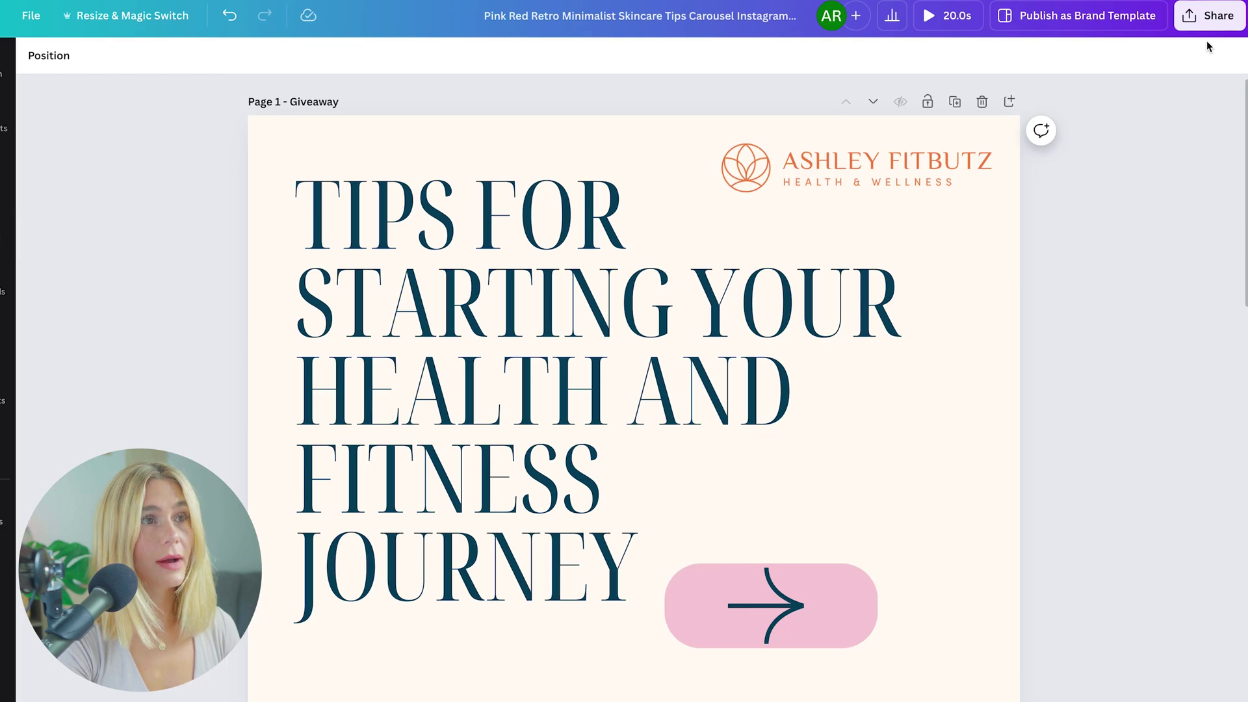
Step: Open the download options for the Instagram post and choose PNG as the file type
click(1208, 19)
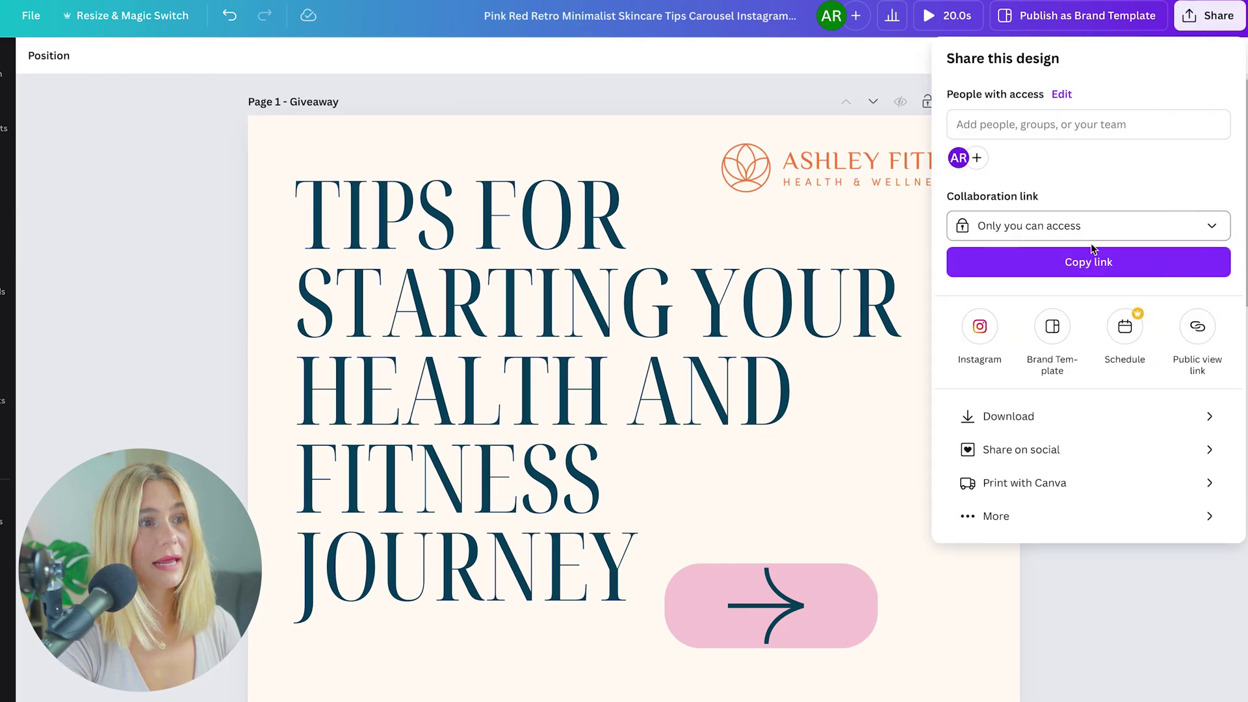
click(1066, 428)
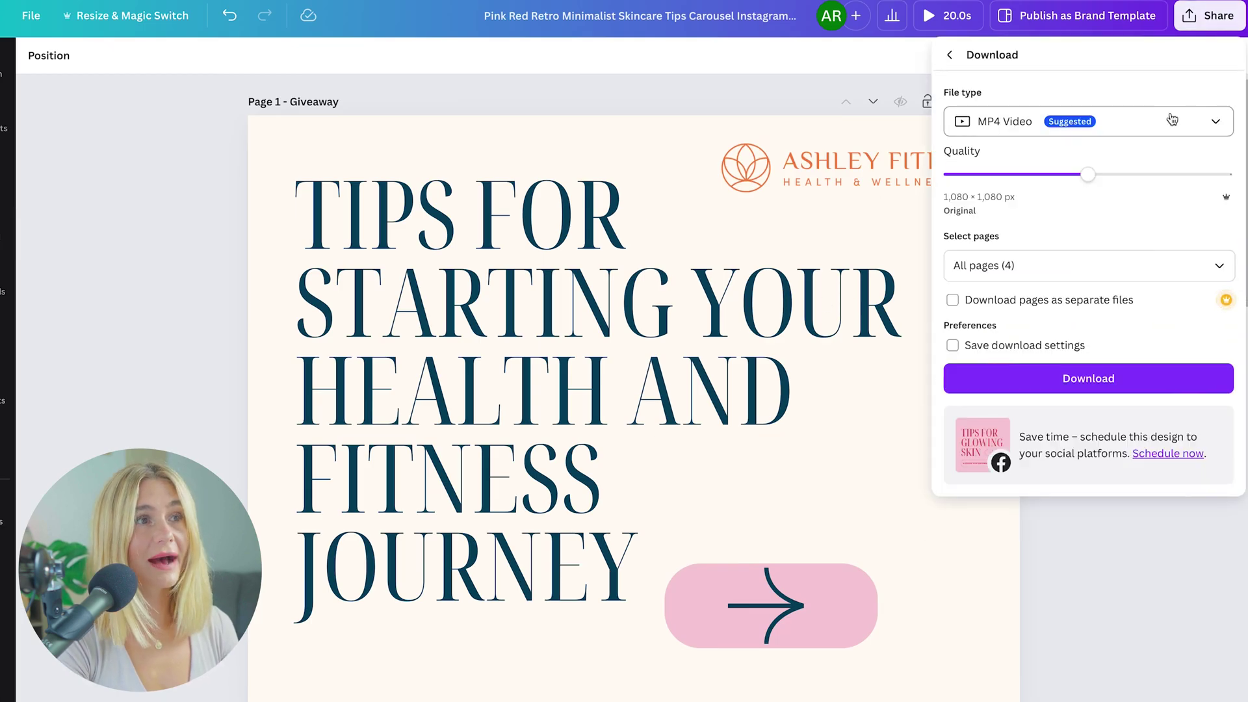
click(1141, 132)
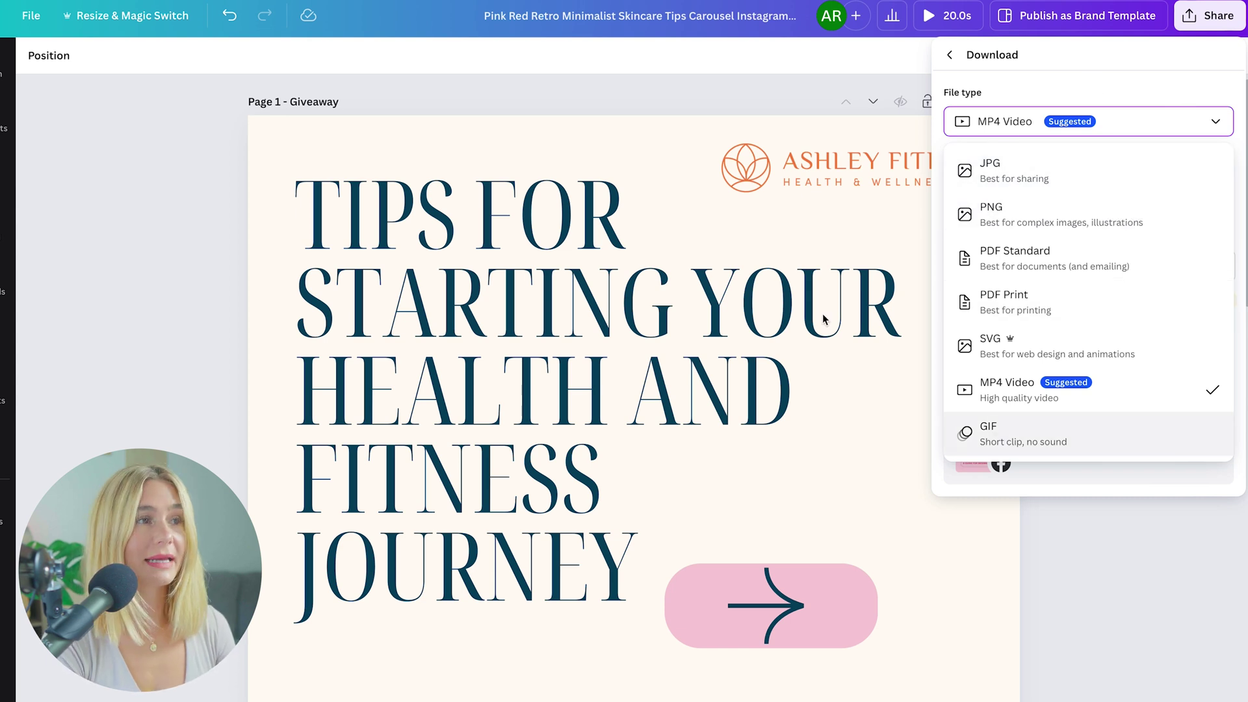
click(1024, 390)
click(1106, 125)
click(1088, 218)
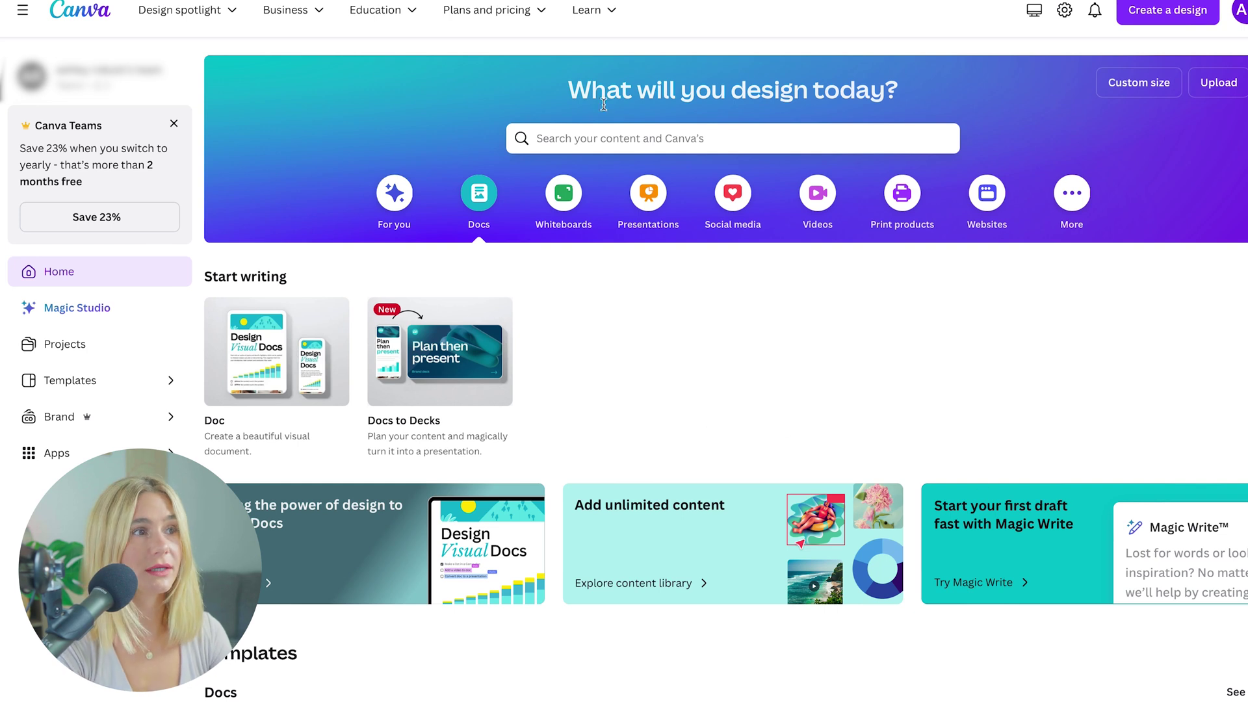
Step: Search for "infographic" and open the White Colorful Modern Timeline Design Process Infographic template for customizing
click(656, 138)
text(infographic)
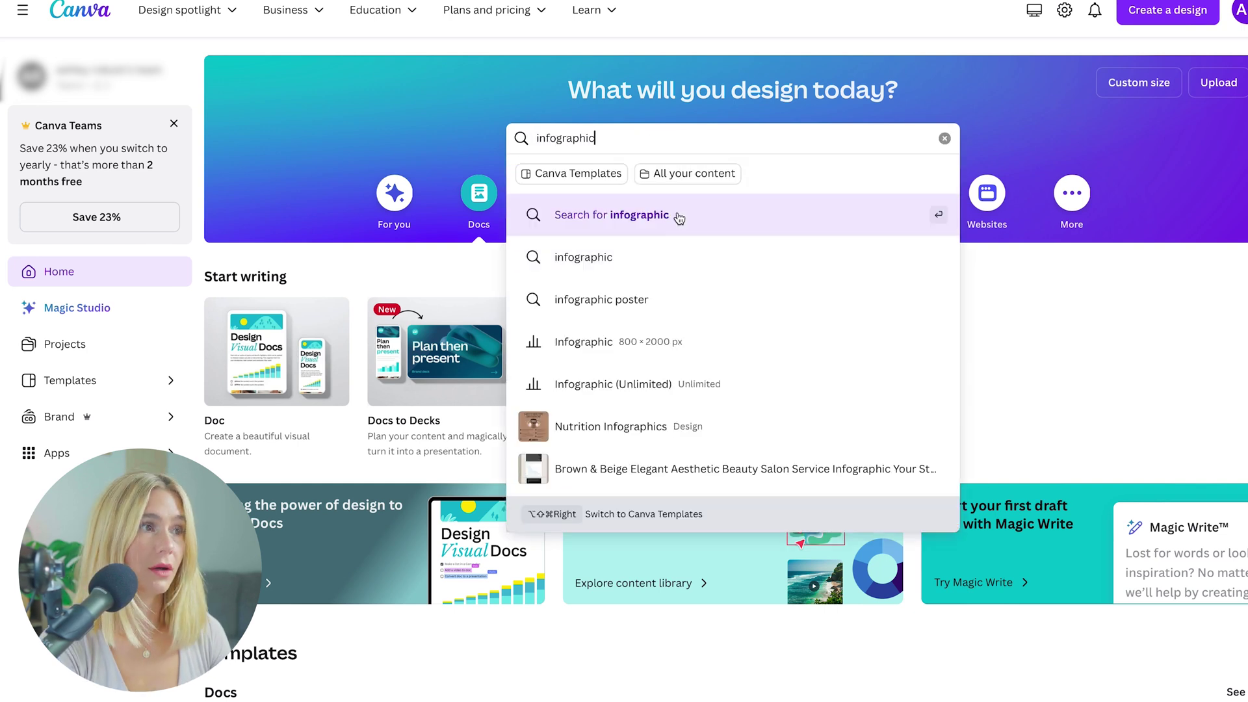
click(677, 215)
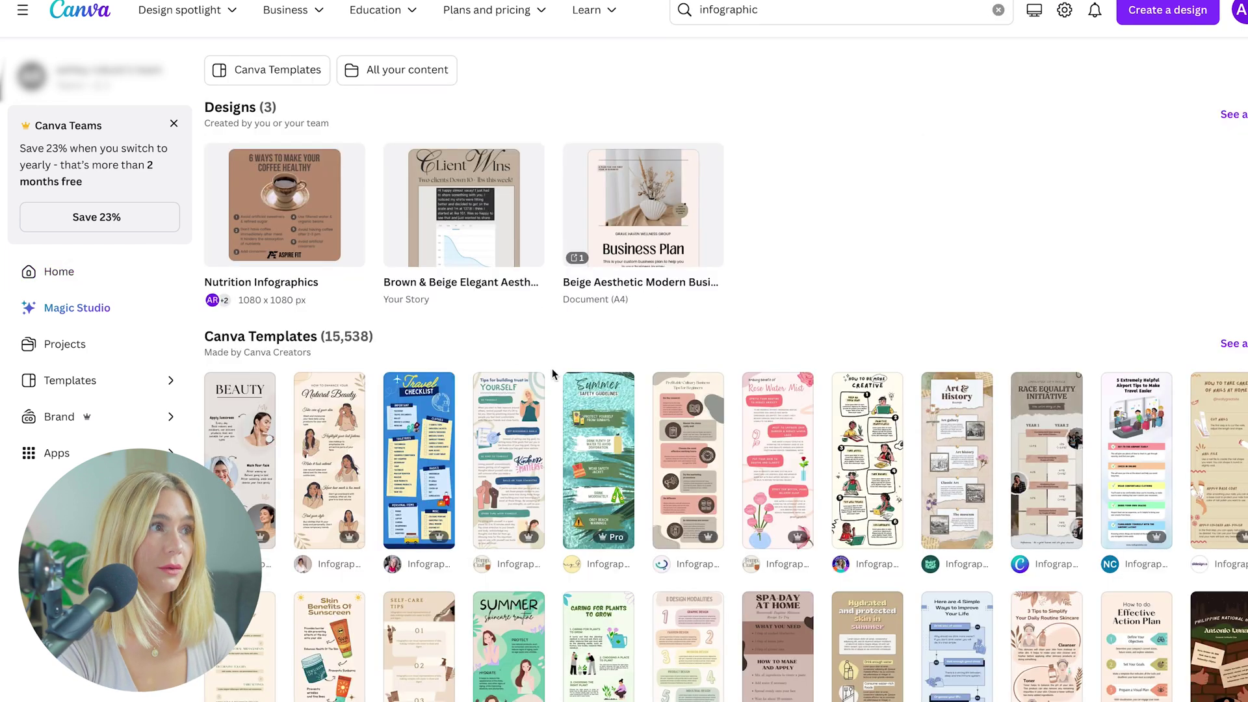
scroll(1120, 334, down, 3)
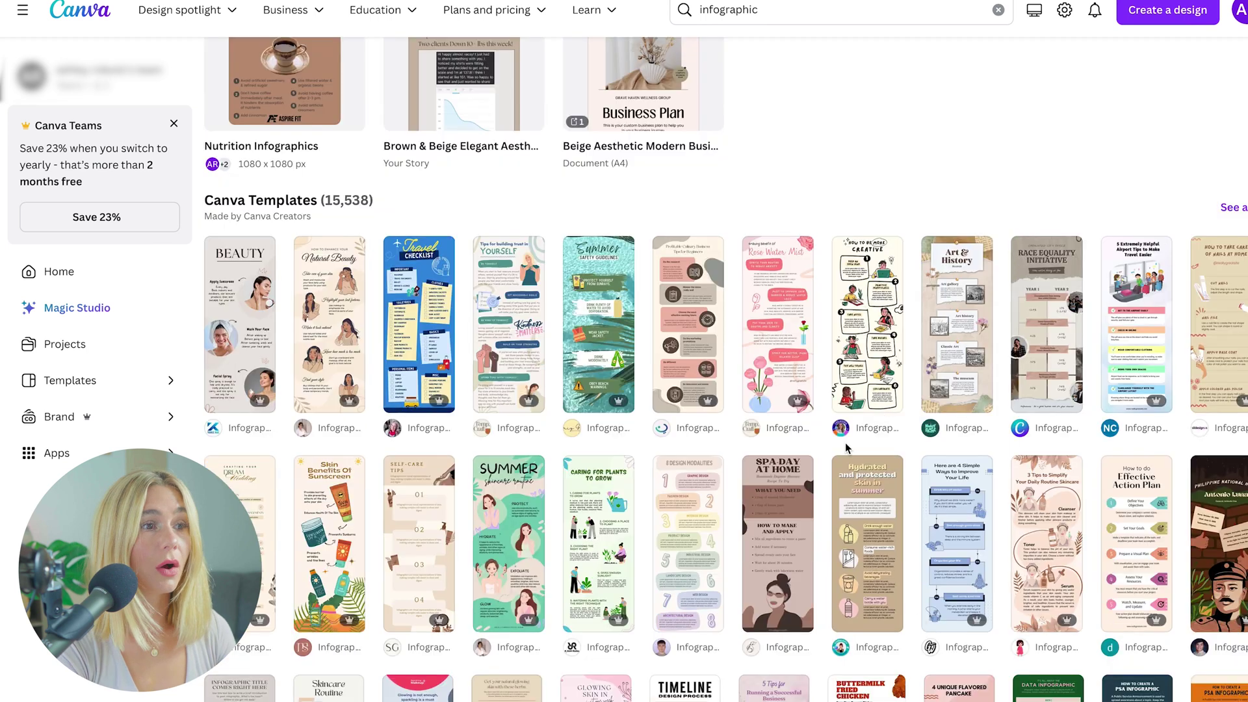
scroll(823, 559, down, 2)
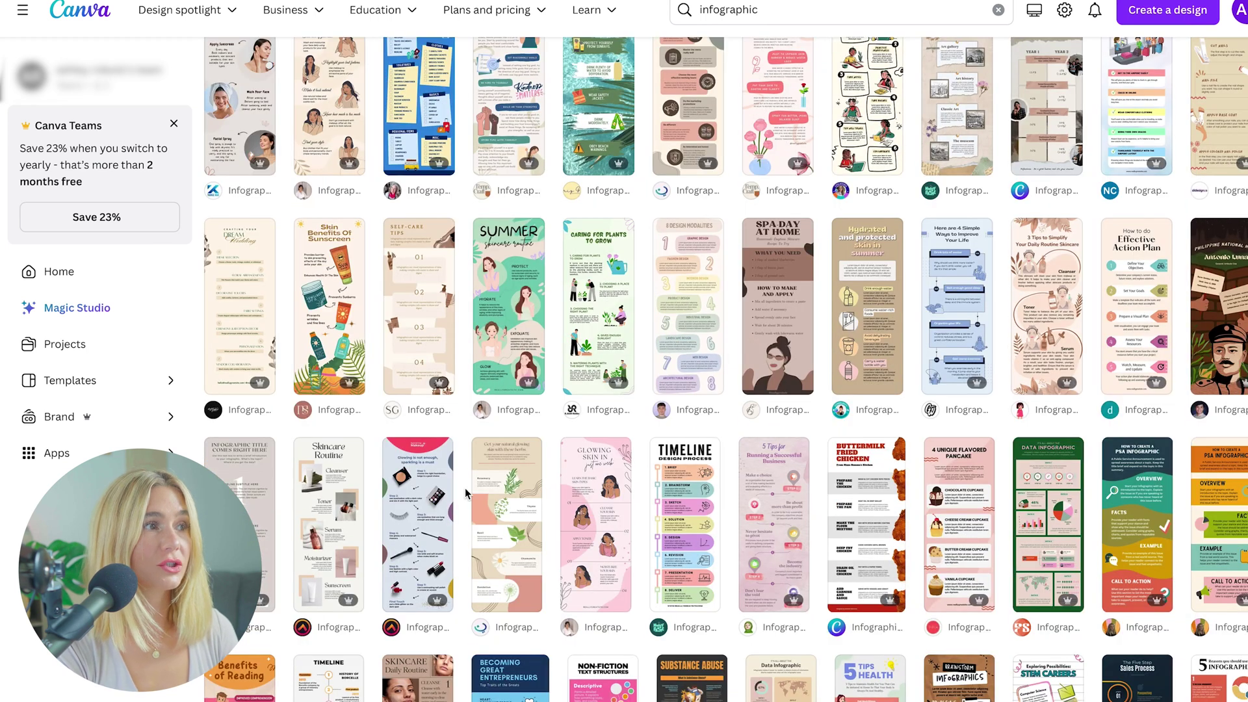
click(682, 511)
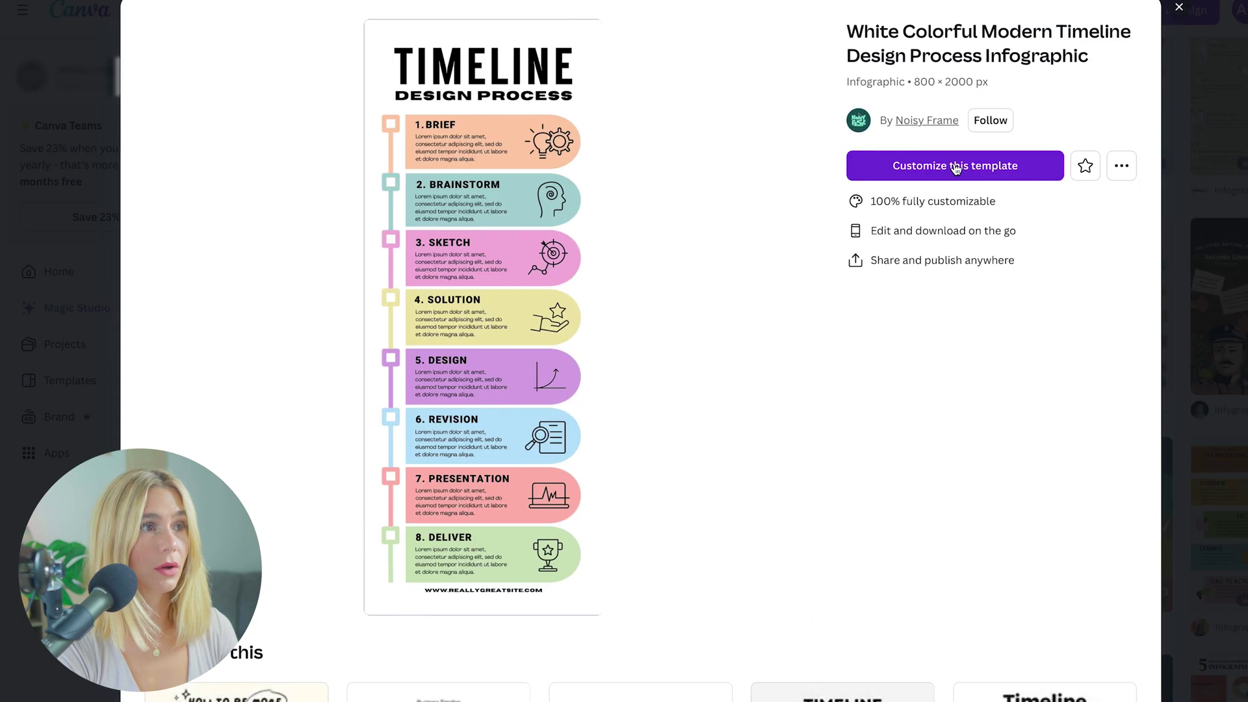
click(955, 166)
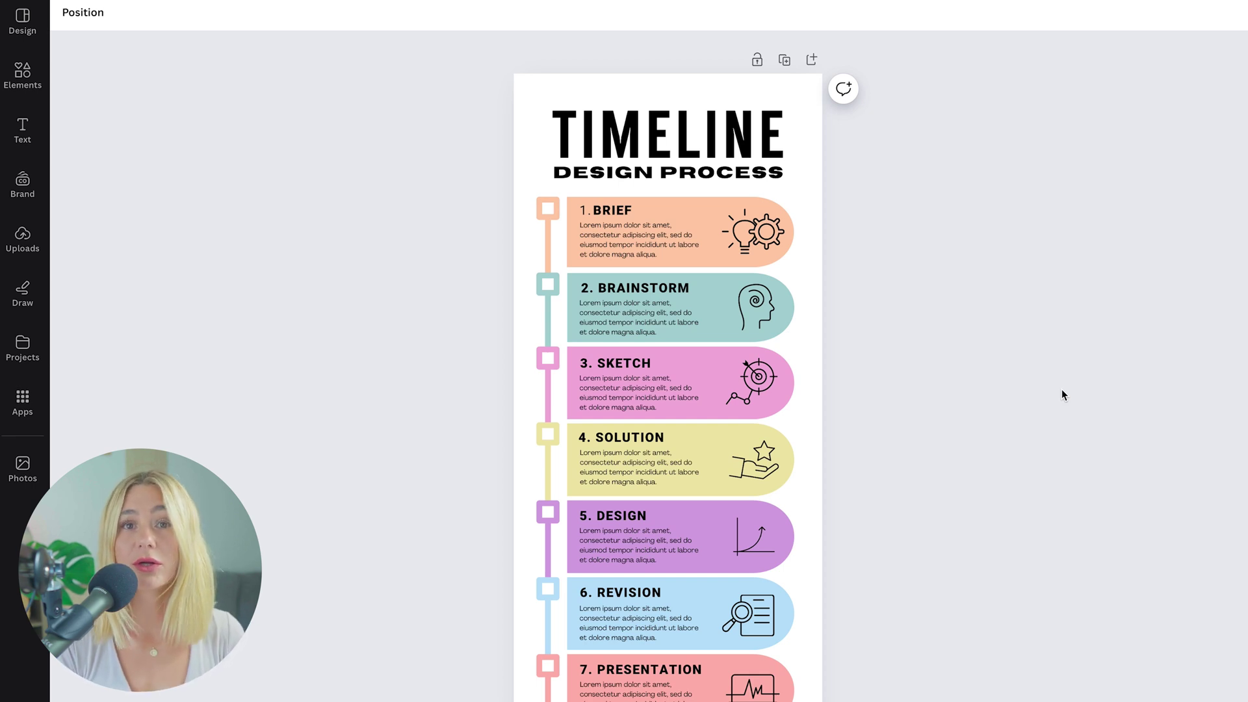
Step: Replace the word BRIEF in the first timeline block's heading with STEP 1
double_click(627, 211)
text(STEP 1)
click(676, 257)
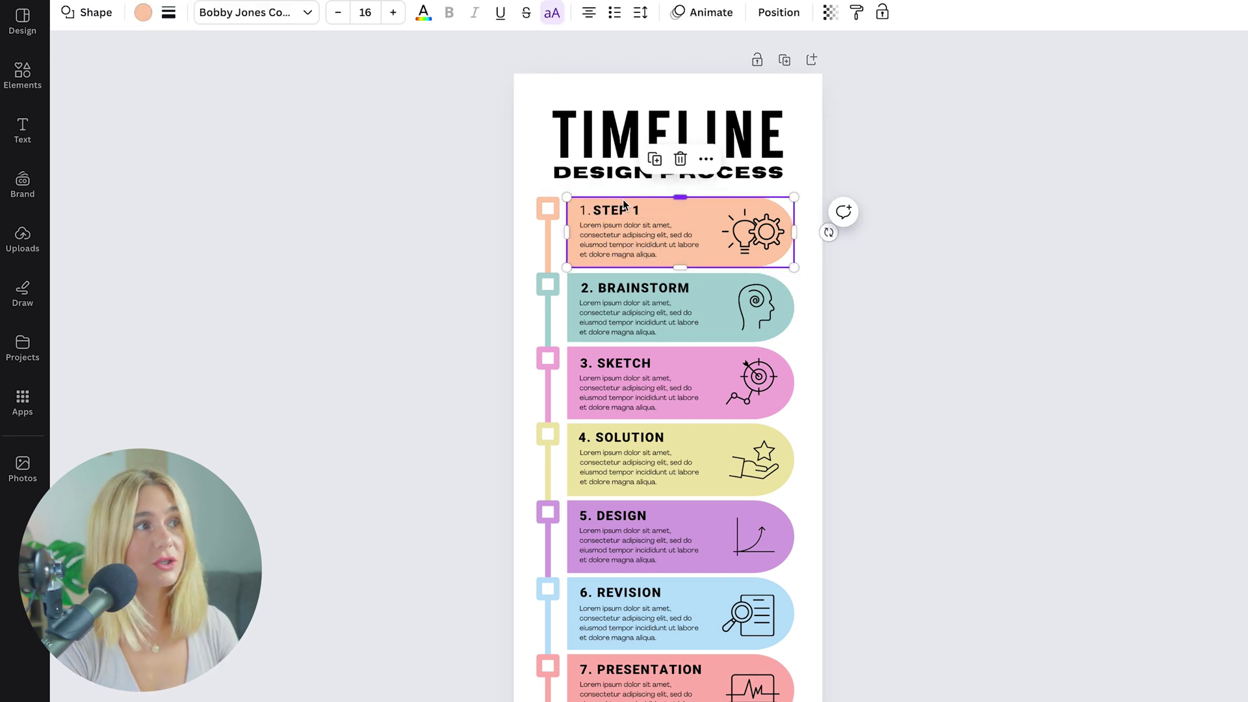
click(247, 11)
click(166, 163)
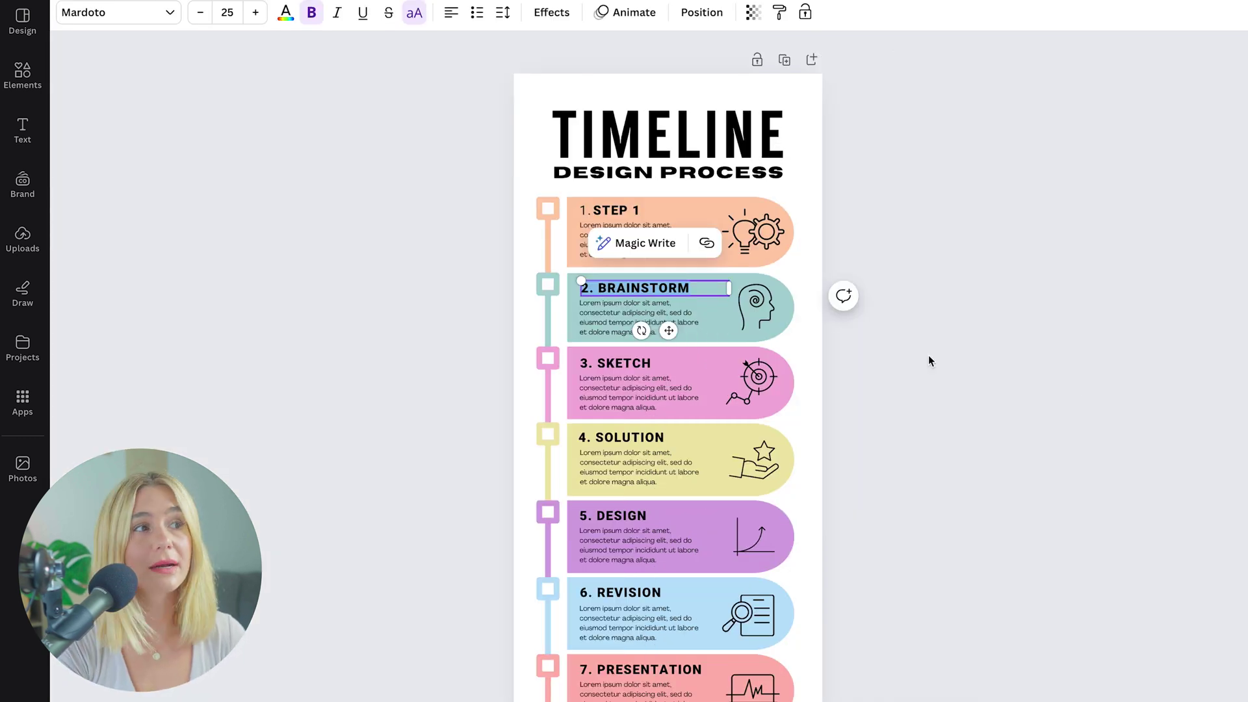
click(763, 222)
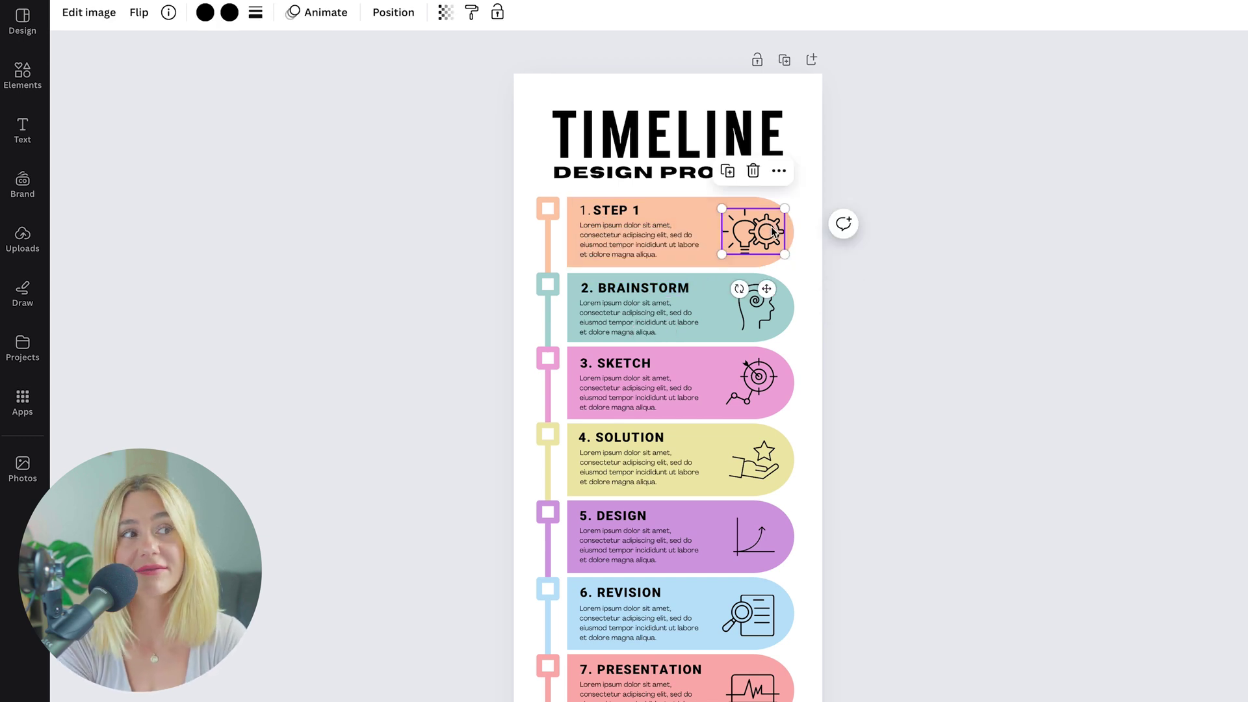
key(Escape)
Step: Search the elements for "graphic" and add the beige wavy shape, rotated into the page's upper-right corner
click(22, 75)
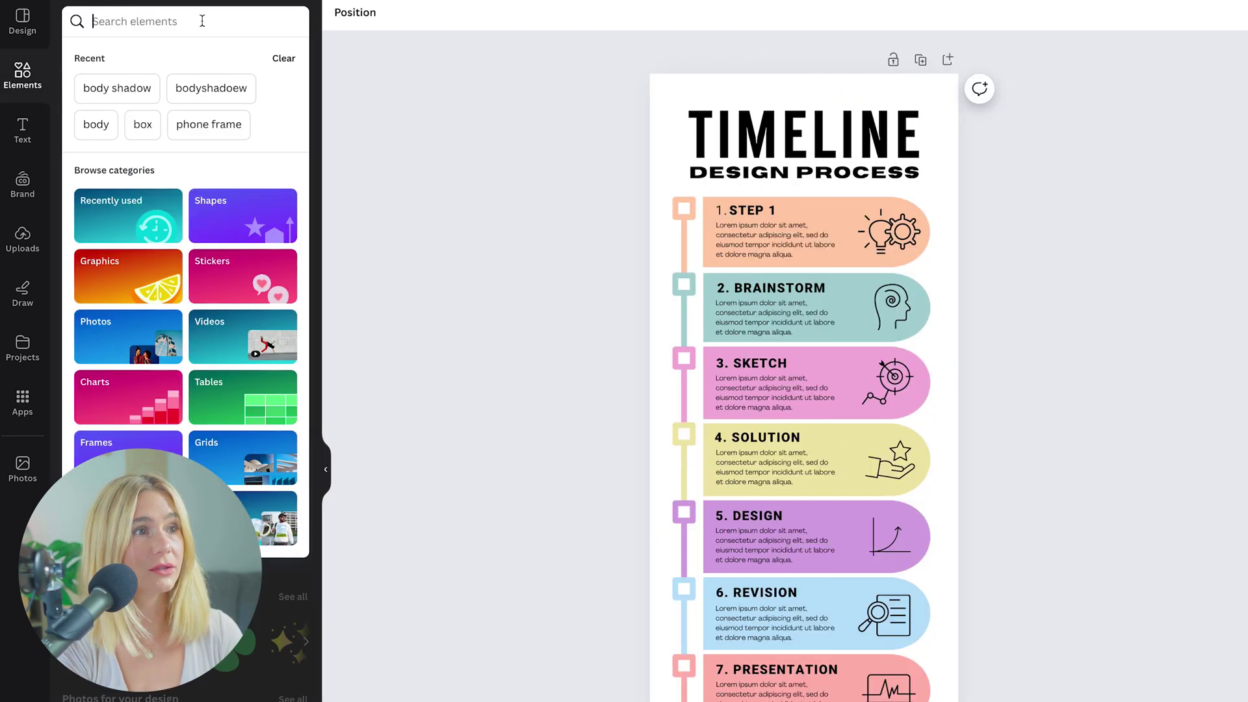
text(graphic)
key(Return)
drag(144, 202, 762, 80)
drag(658, 186, 824, 159)
drag(955, 105, 879, 289)
drag(825, 94, 916, 102)
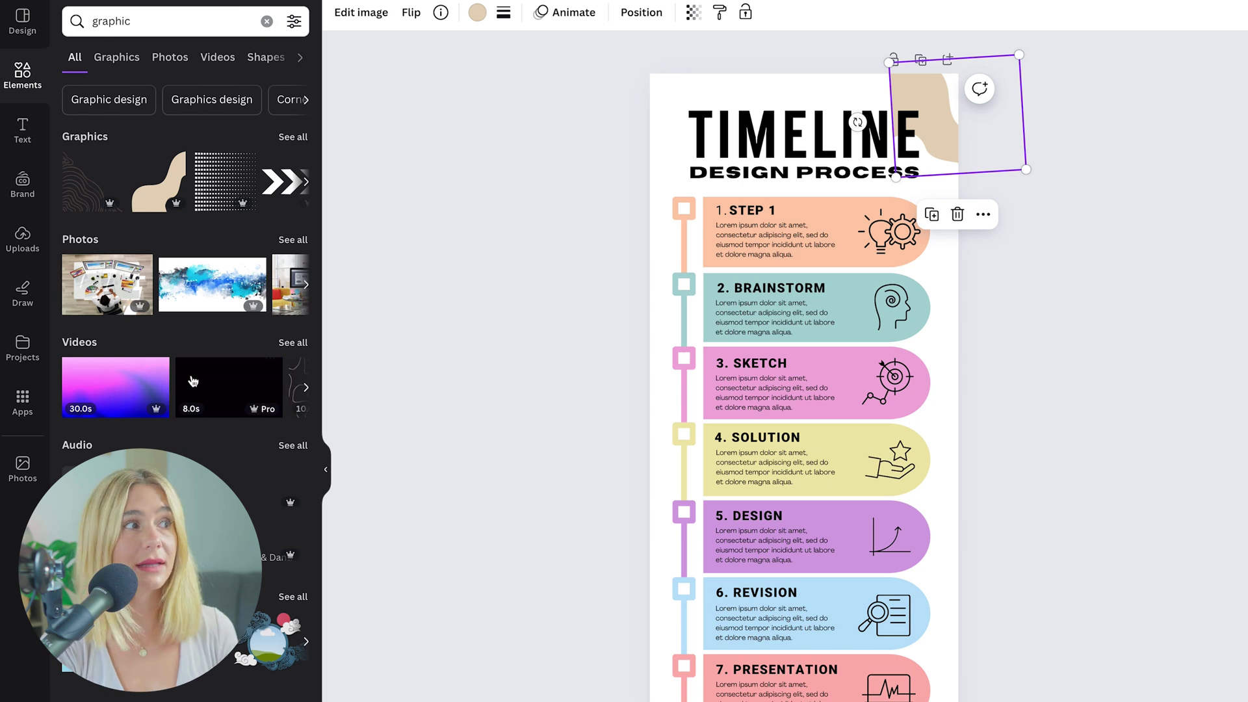
Step: Apply the Brand Kit -Neutral palette to the infographic, shuffled to a tan background, and remove the wavy corner graphic
click(22, 195)
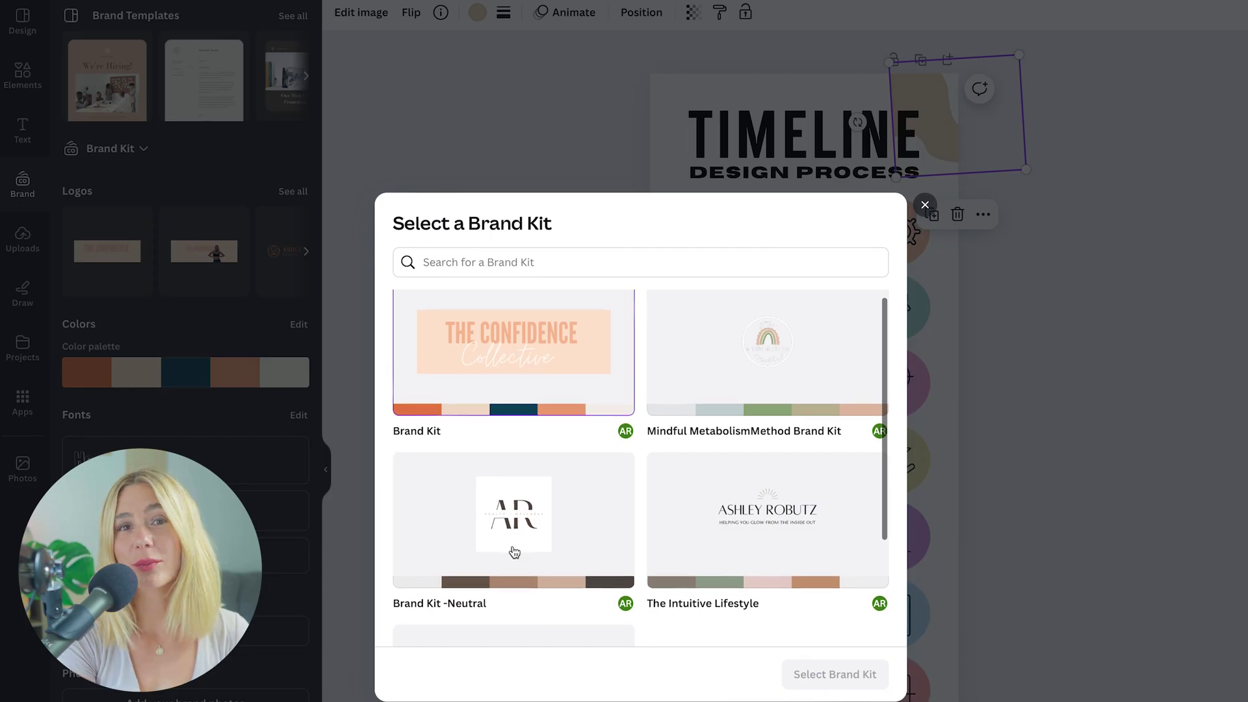
click(474, 546)
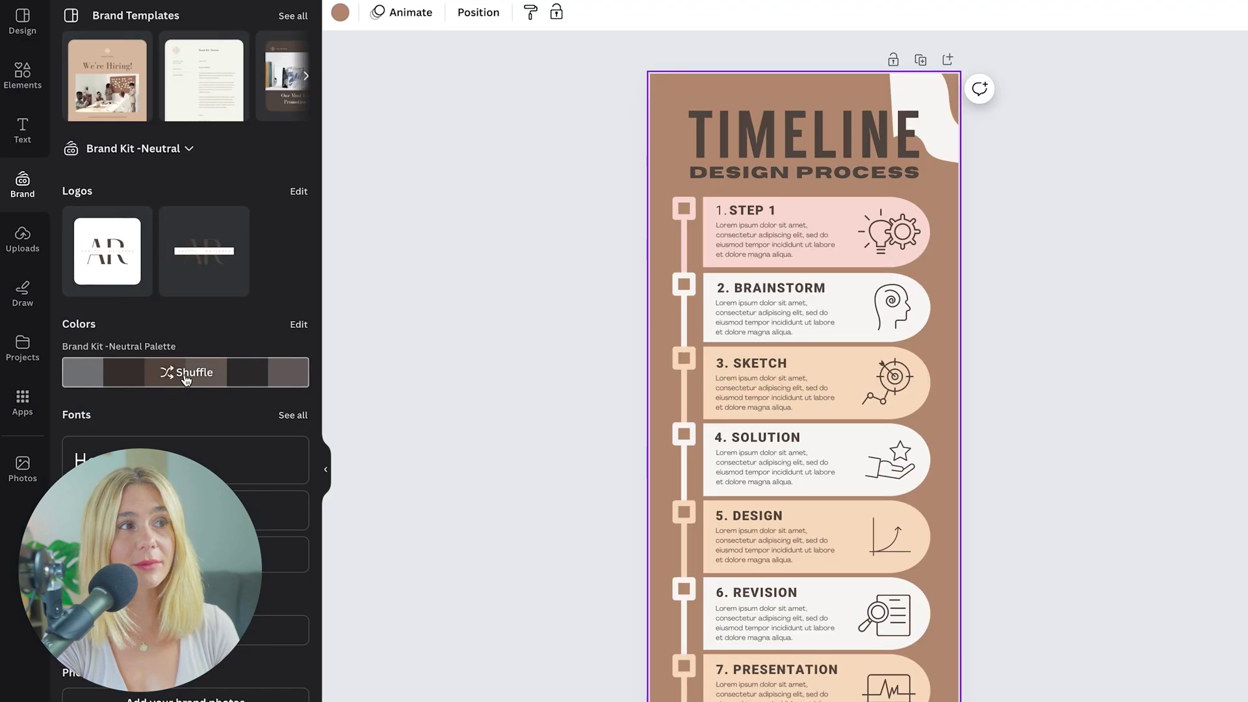
click(186, 378)
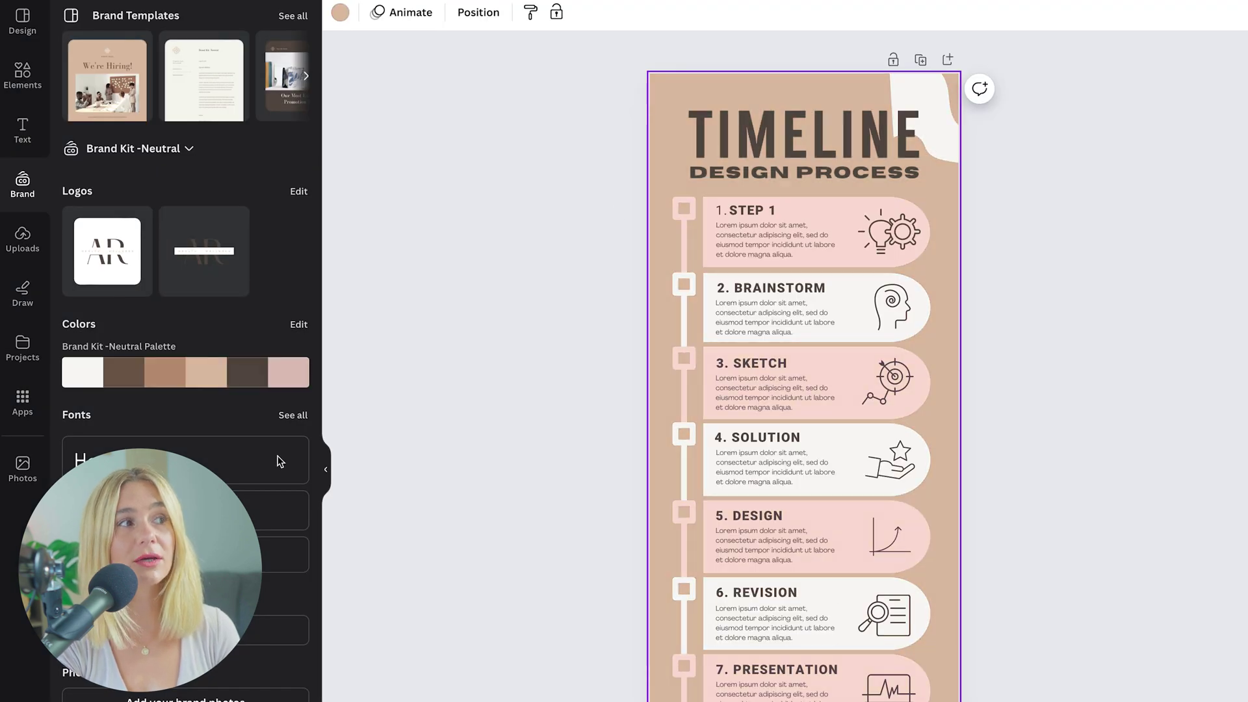
click(967, 130)
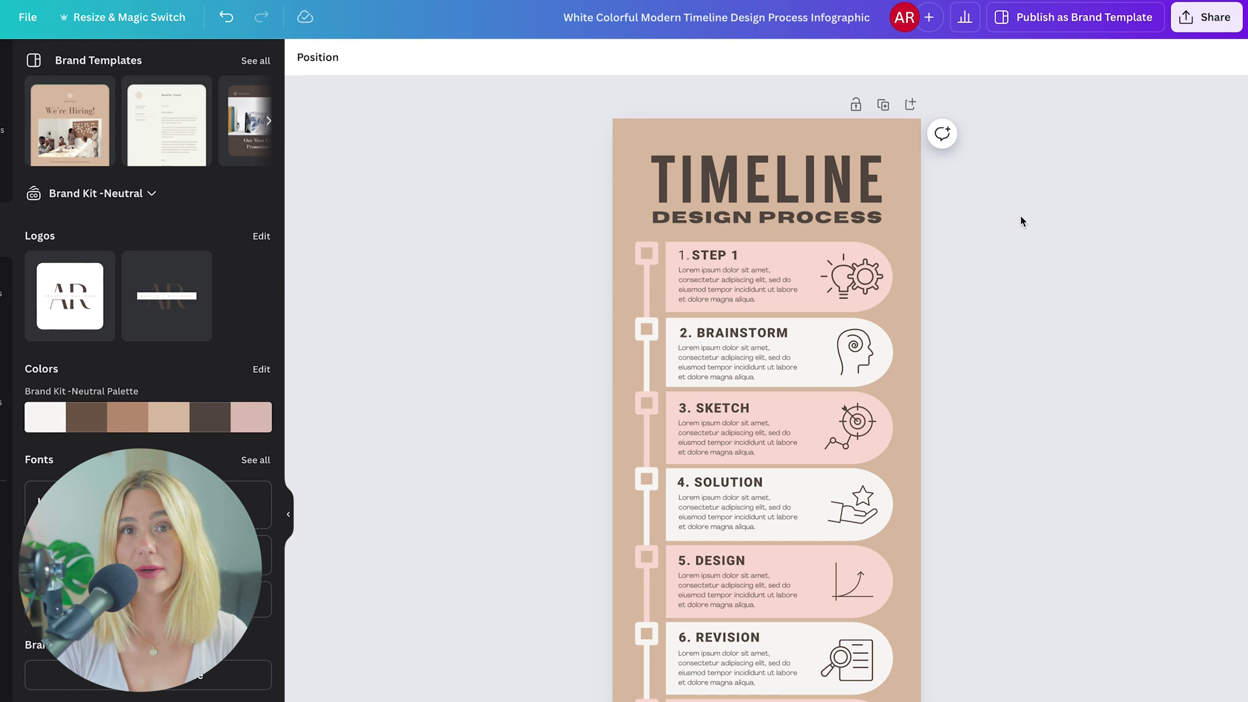
Step: Open the infographic's download options and choose PDF Standard as the file type
click(1207, 17)
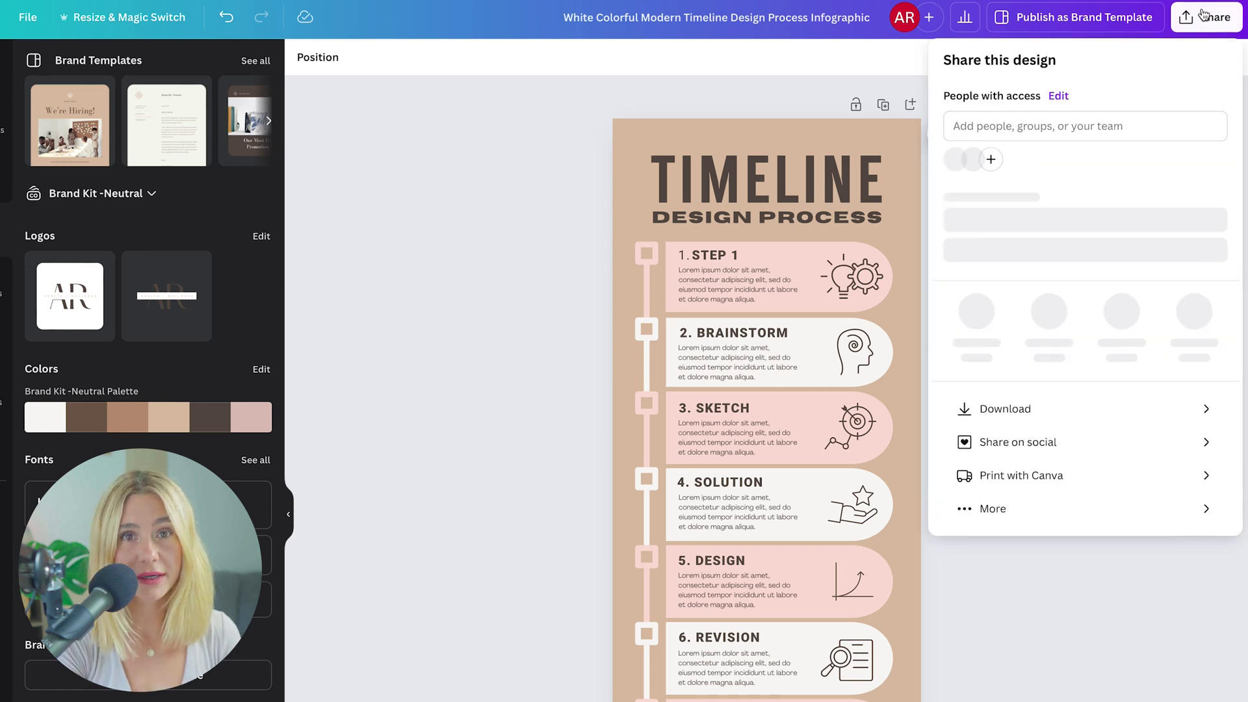
click(1067, 419)
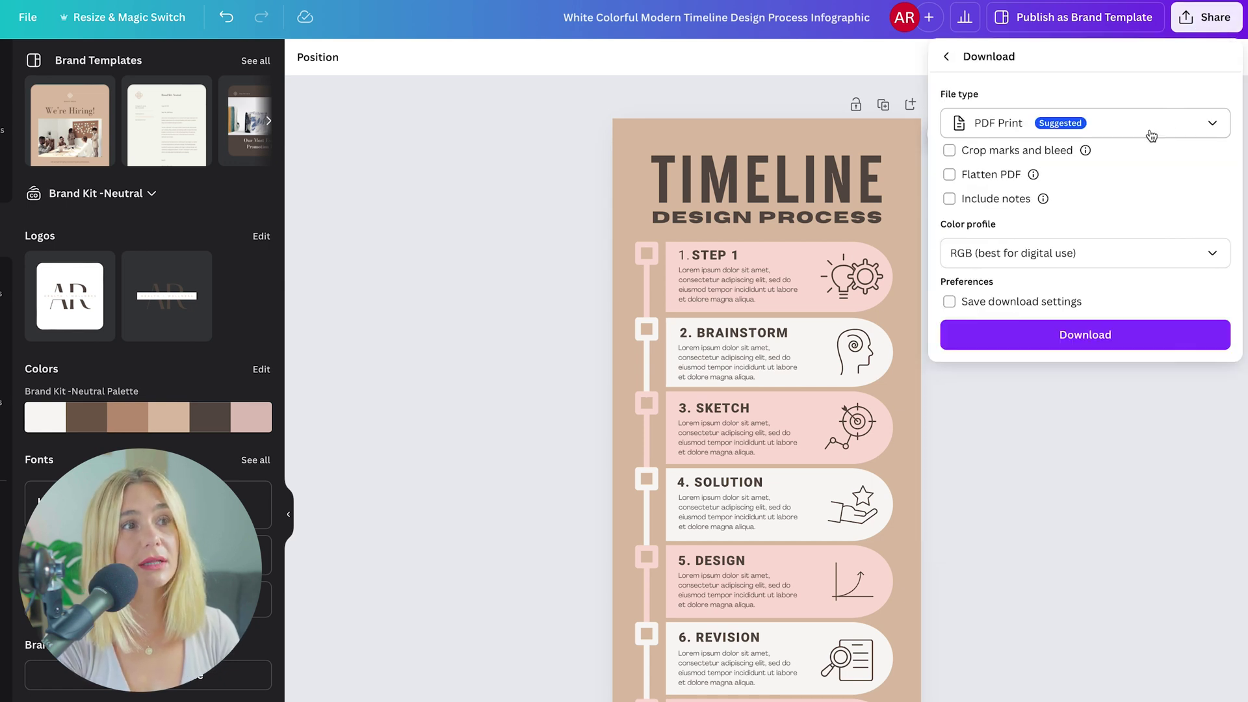
click(1182, 124)
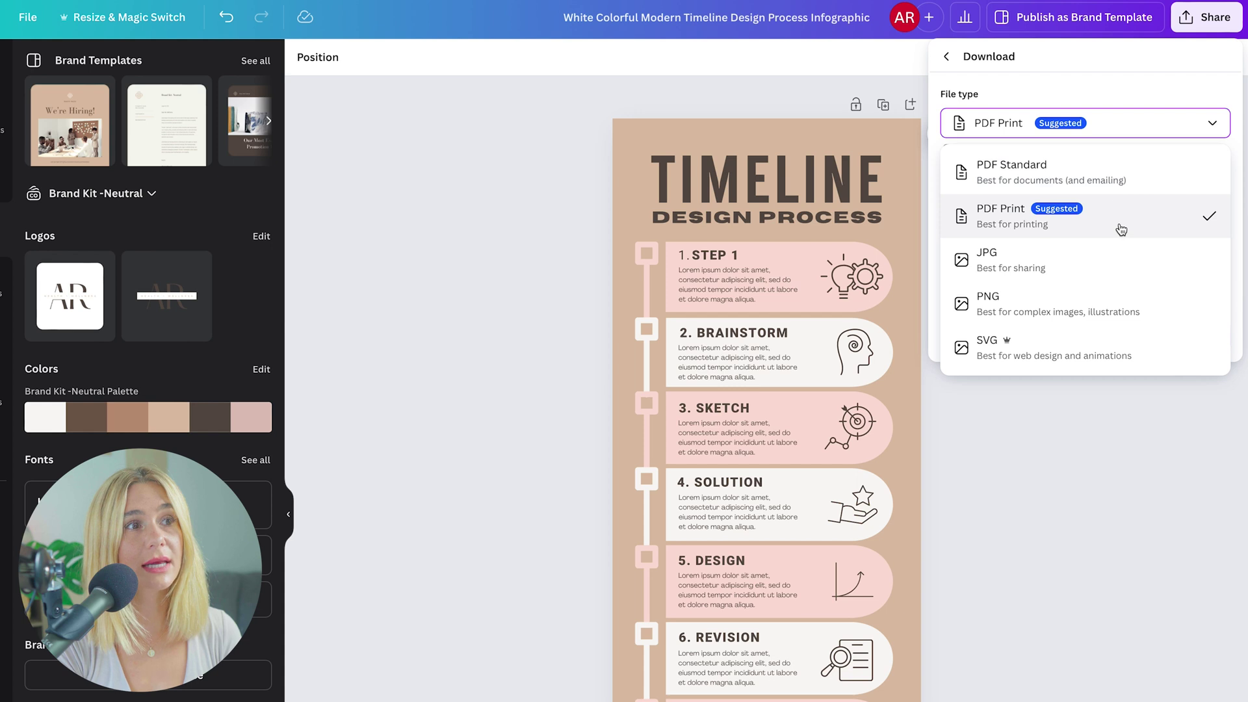
click(1114, 174)
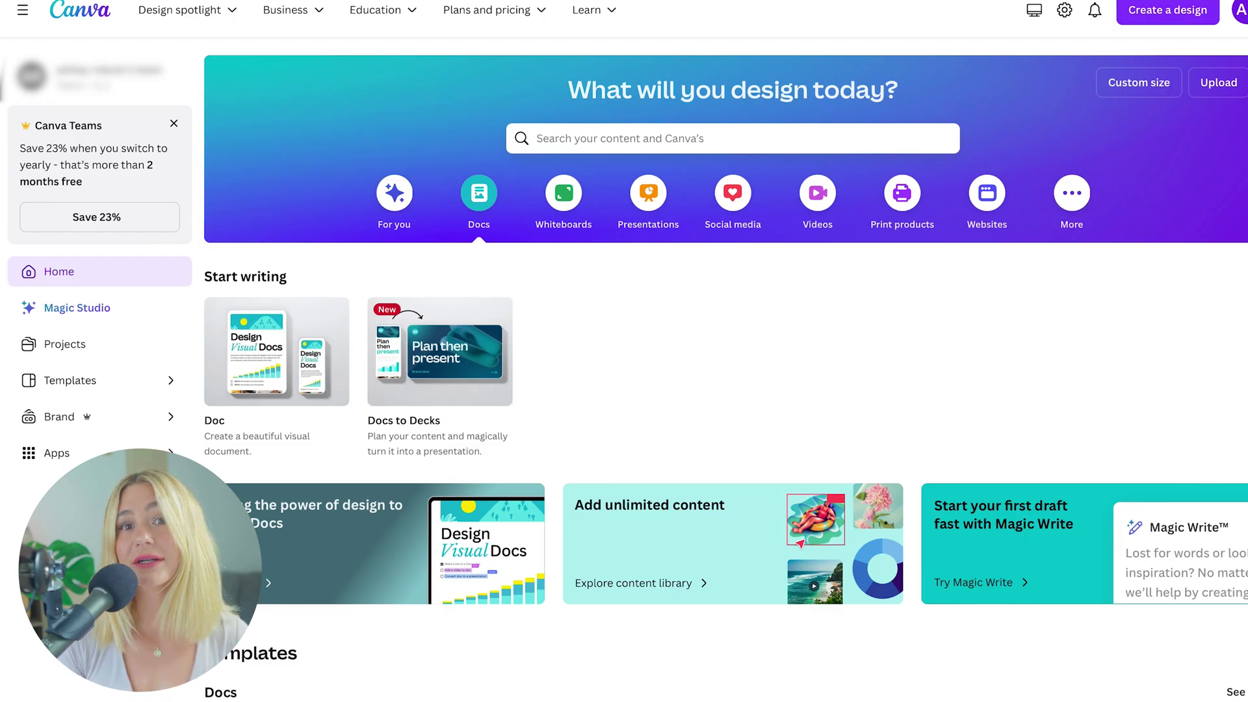
Step: Search for "thumbnail" and open the "How to be a Minimalist Step by Step" YouTube thumbnail template for editing
click(641, 139)
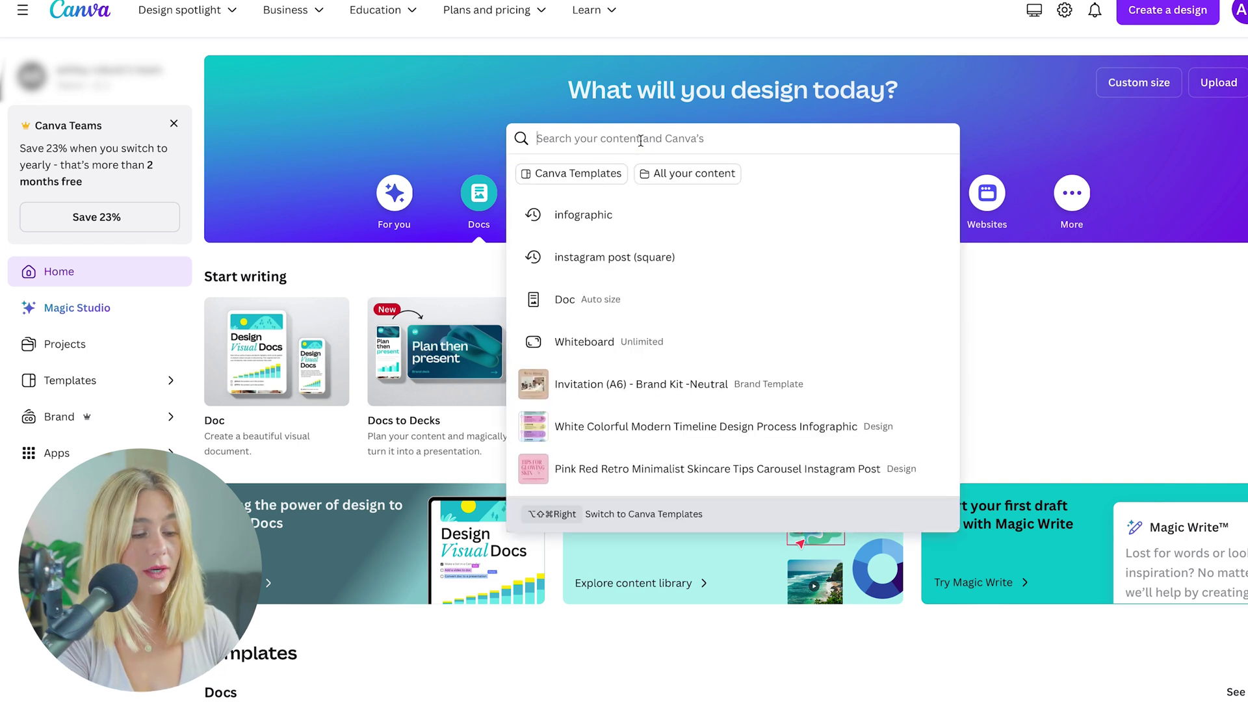
text(thumbnail)
key(Return)
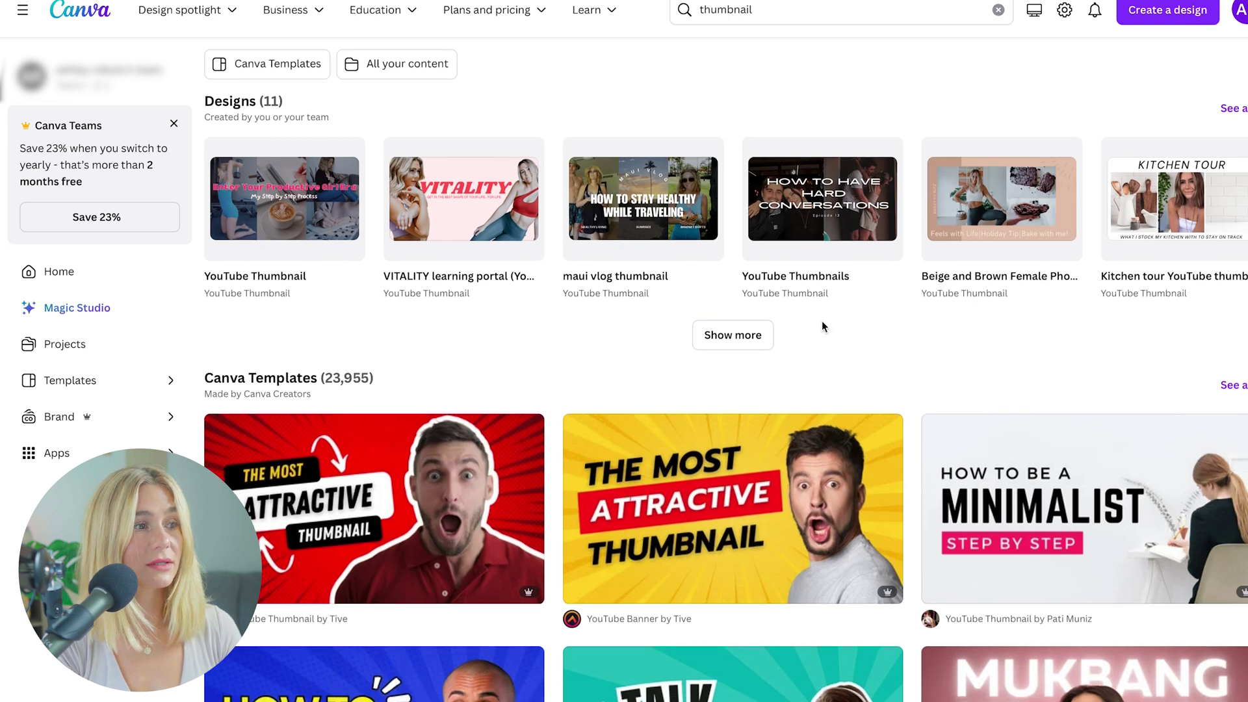
scroll(821, 323, down, 2)
scroll(822, 323, up, 1)
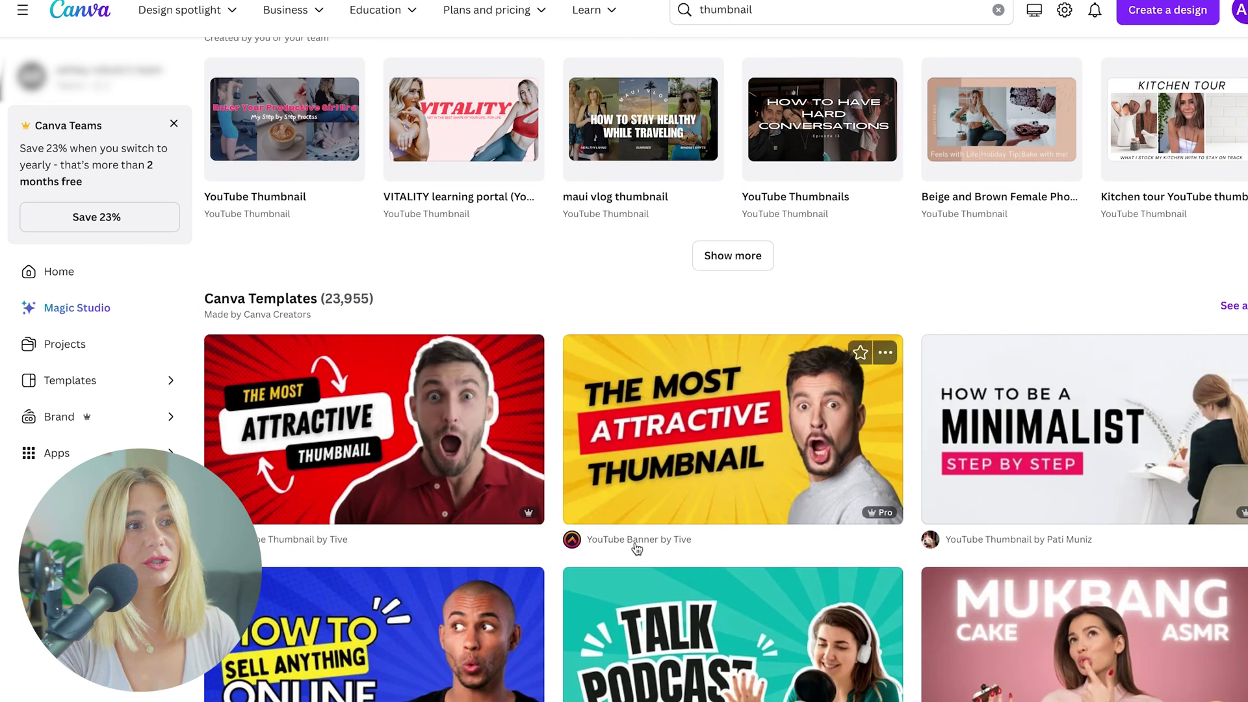
click(1073, 493)
click(955, 235)
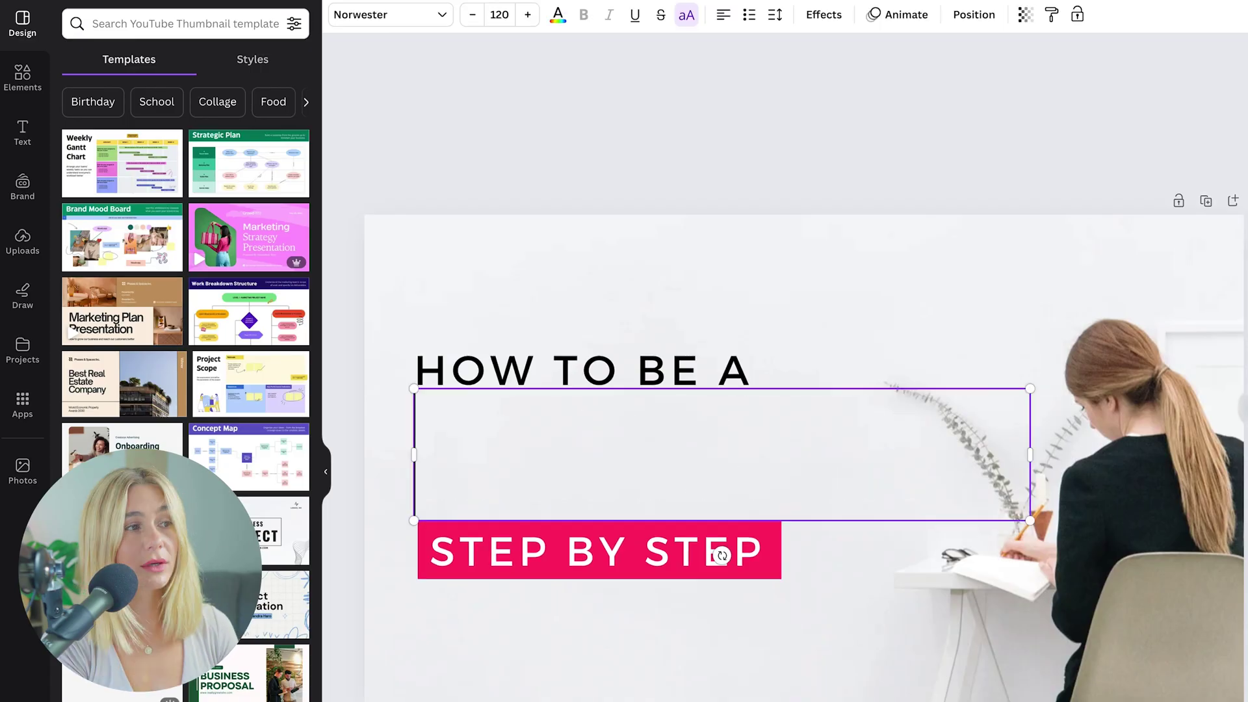
Step: Replace the word MINIMALIST in the thumbnail's headline with DICIPLIINED
text(DIS)
key(BackSpace)
text(CIPLIINED)
Step: Delete the desk background photo and fill the page with the "fitness" photo of a woman seen from behind on a road
click(1170, 268)
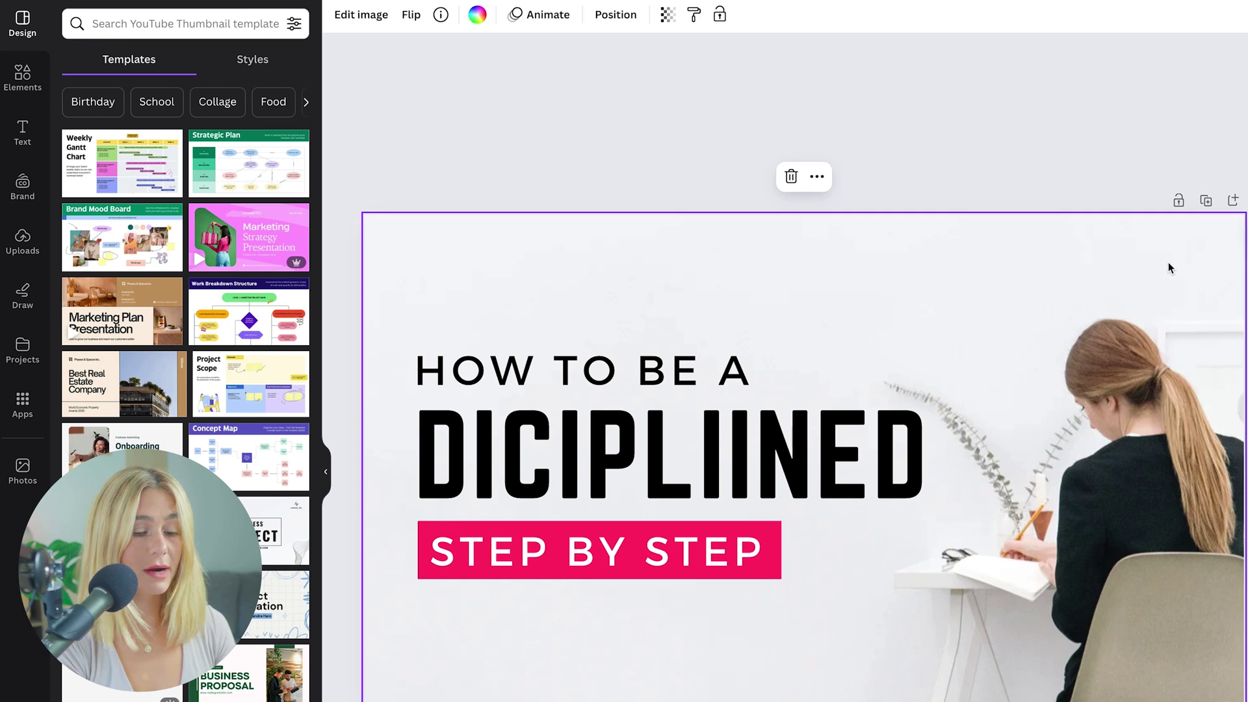
key(Delete)
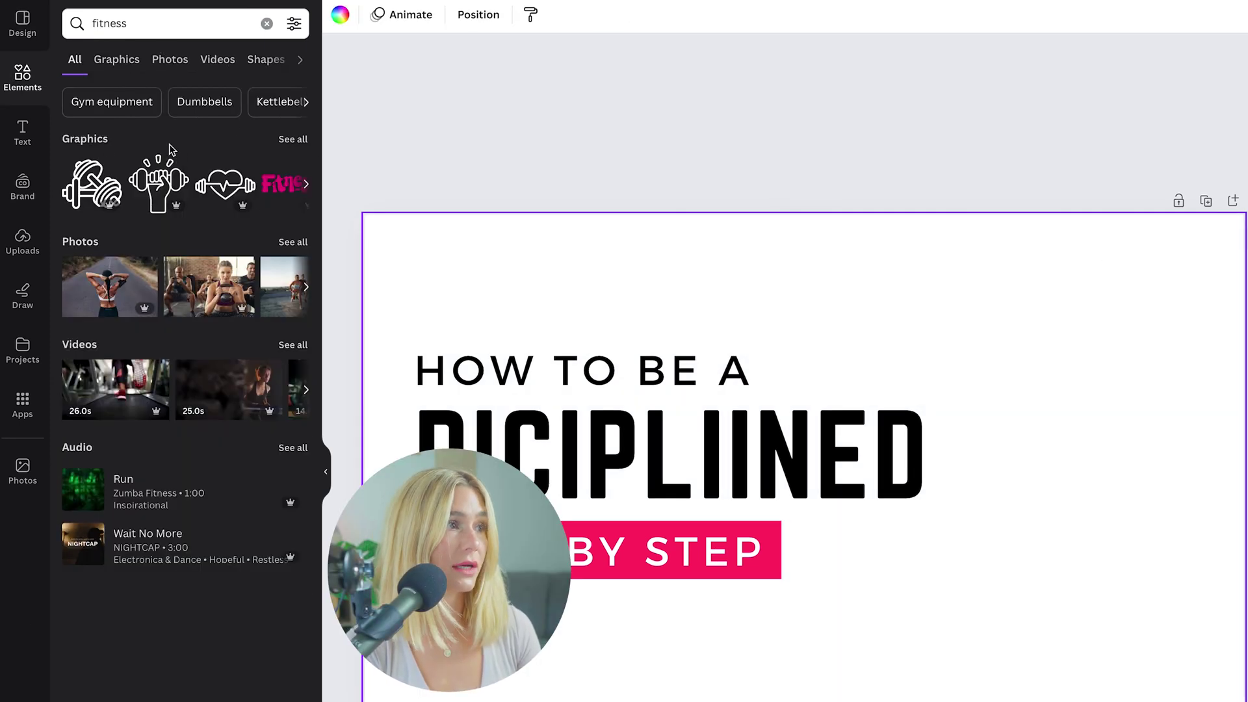
click(296, 242)
click(123, 169)
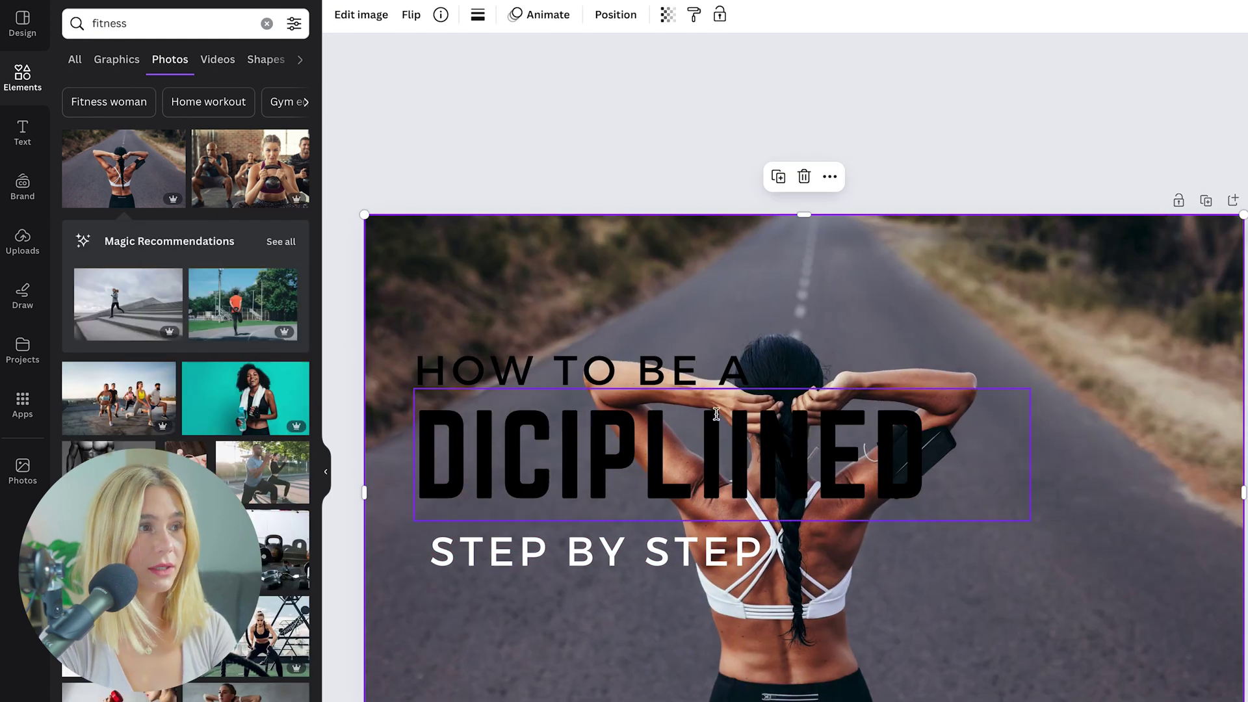
Step: Cut the woman out of her photo's background and recolor the thumbnail with the Brand Kit -Neutral palette, ending on a pink background
click(19, 190)
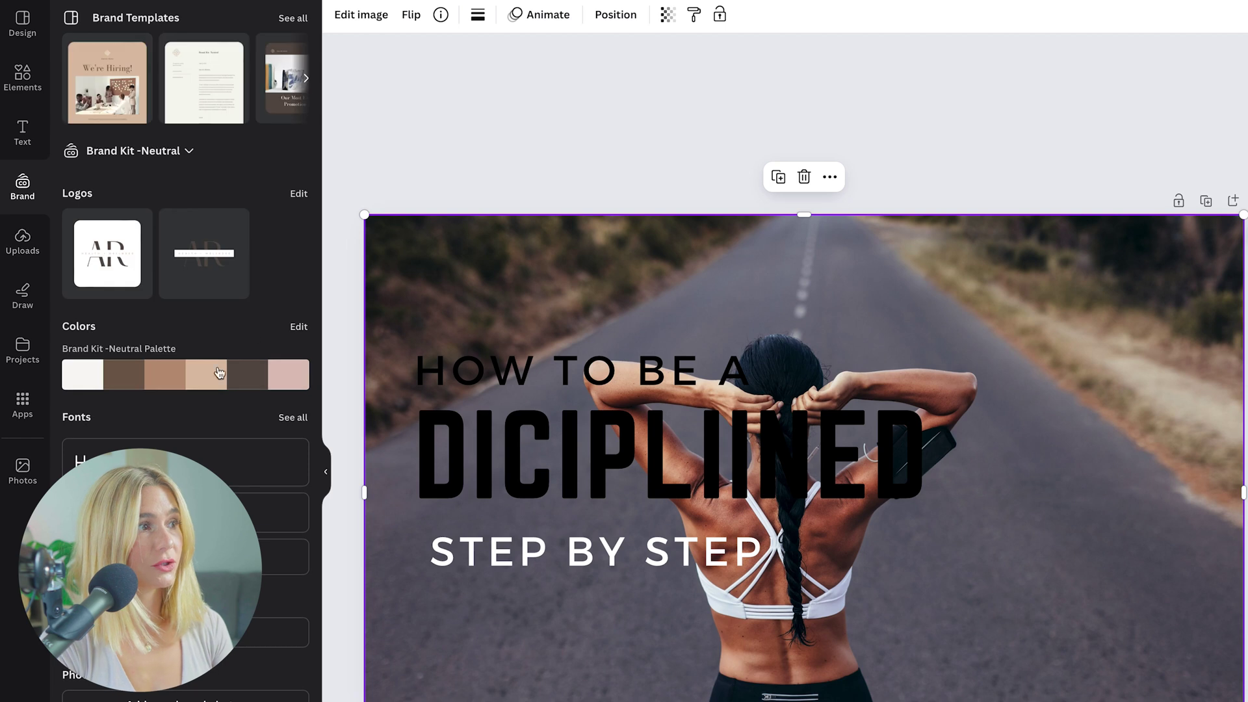
click(223, 369)
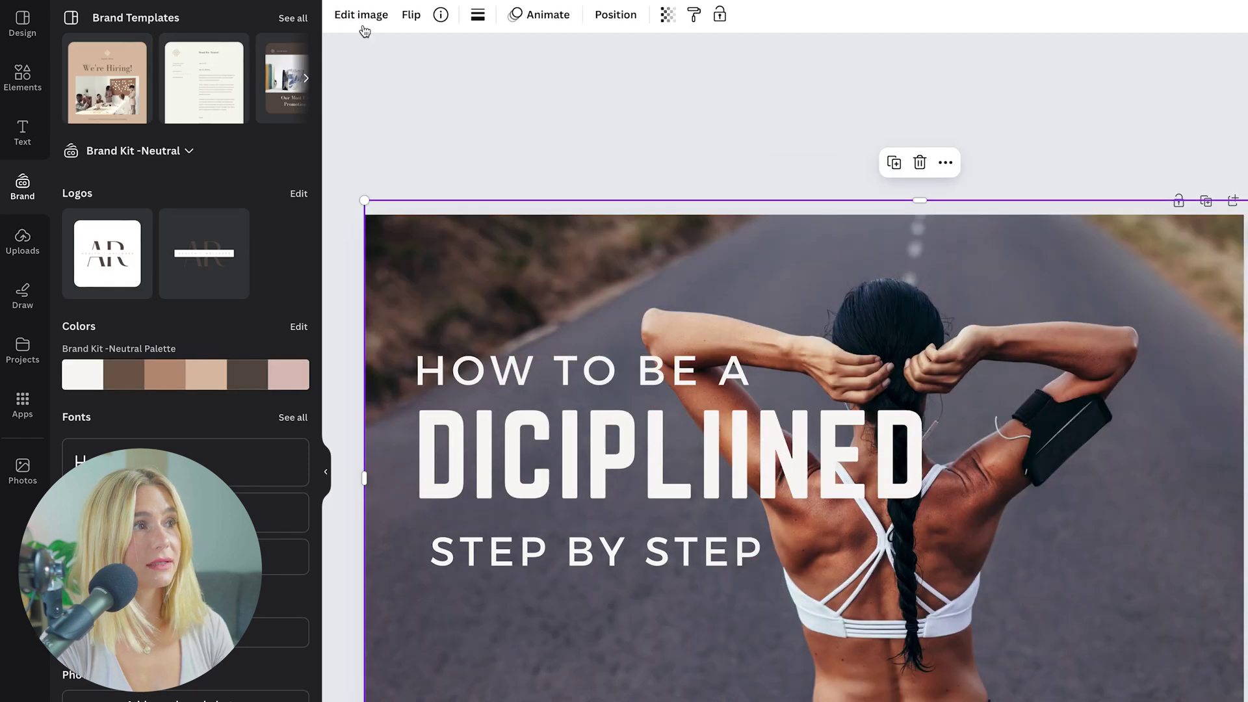
click(361, 14)
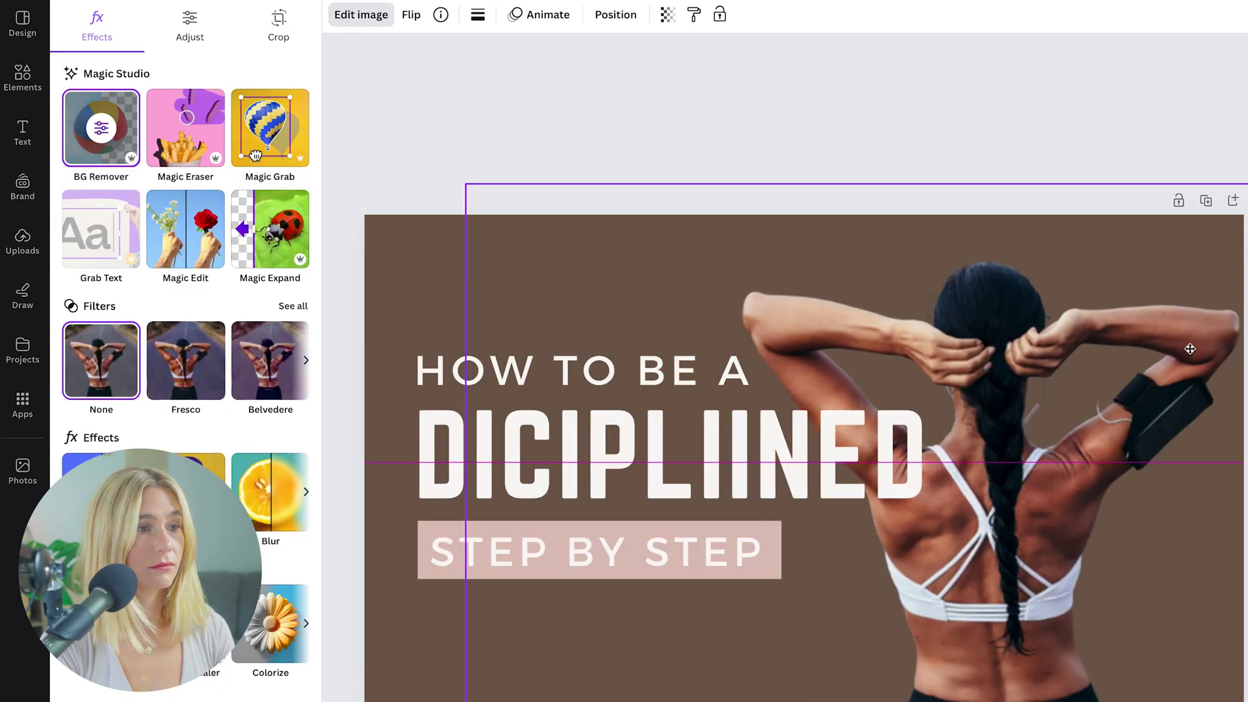
click(416, 244)
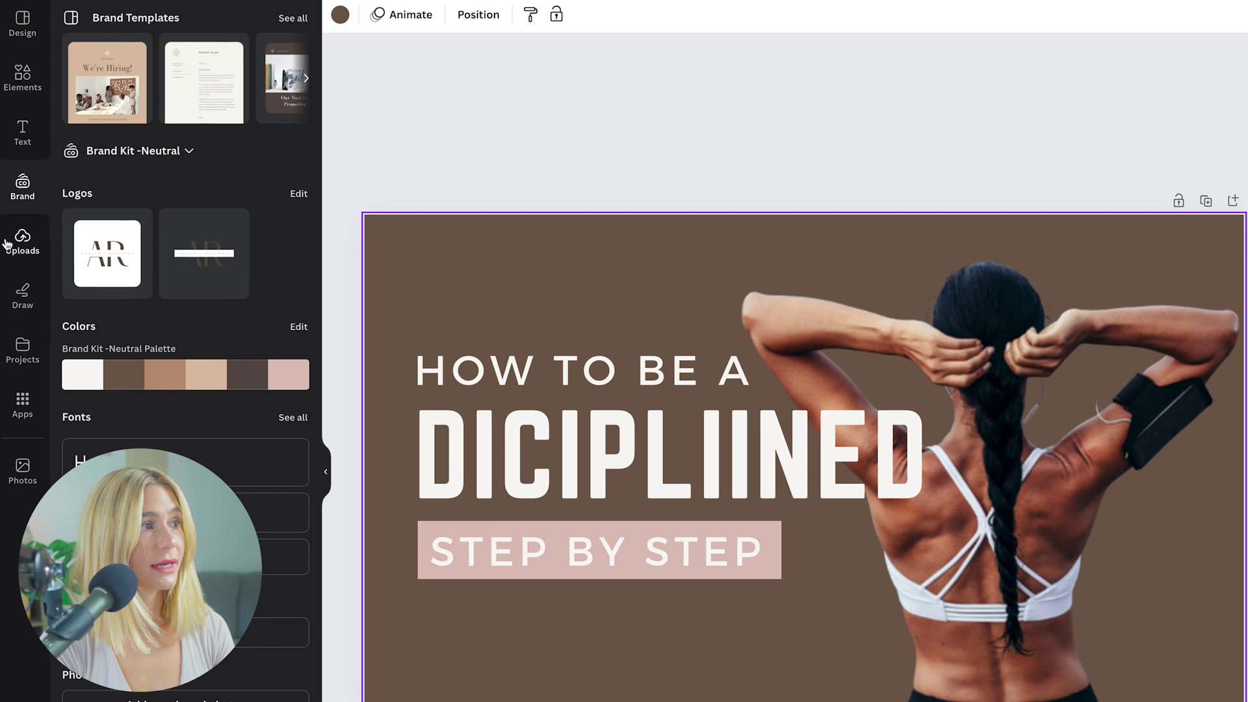
click(215, 375)
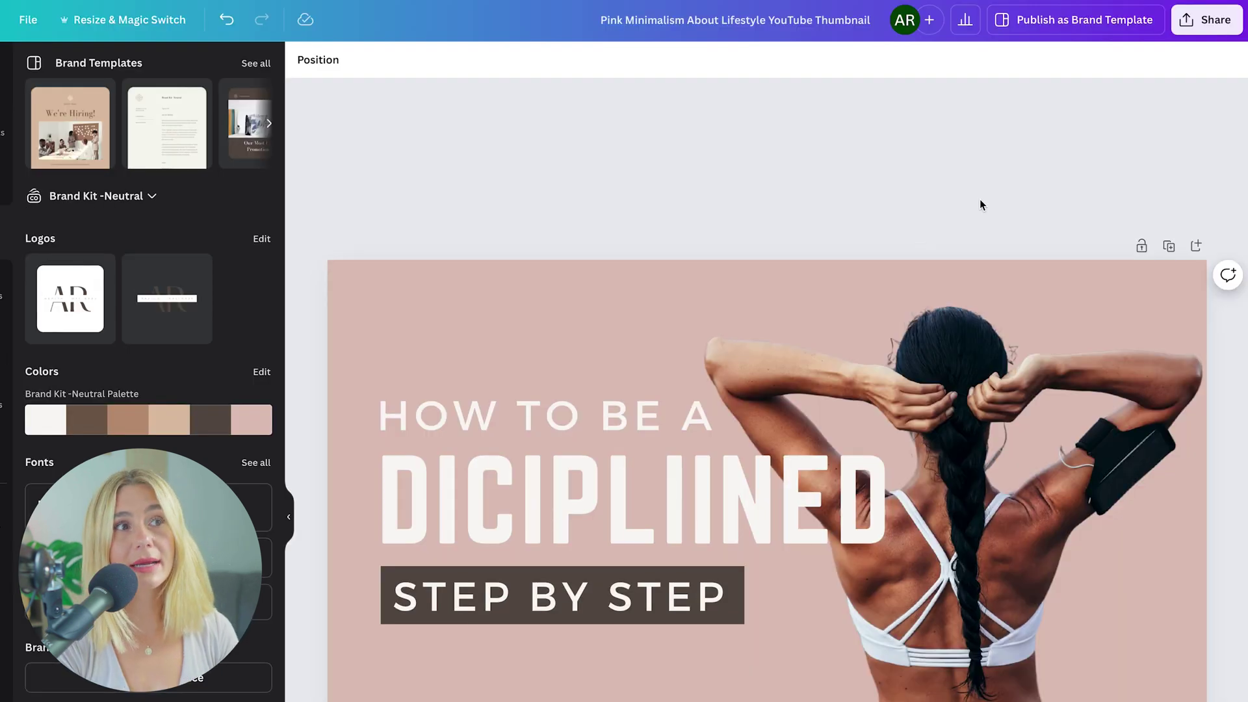
Step: Open the thumbnail's download options and show the available file types
click(1207, 19)
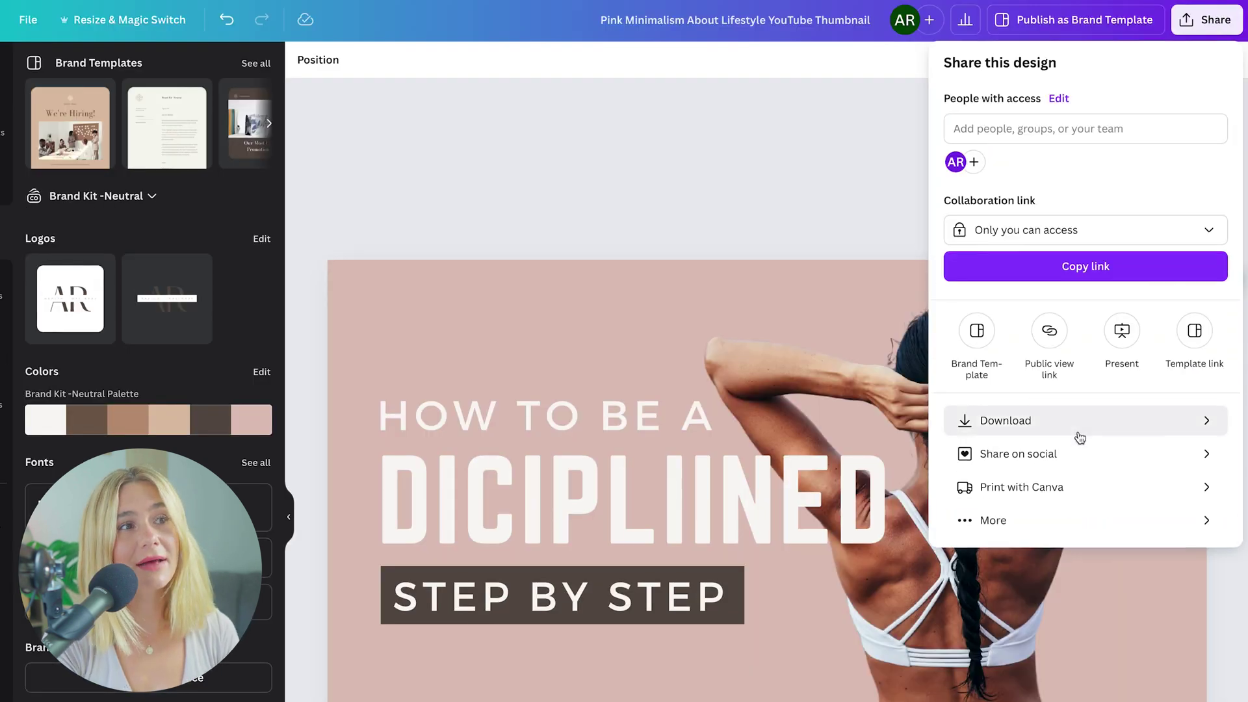
click(1076, 425)
click(1118, 127)
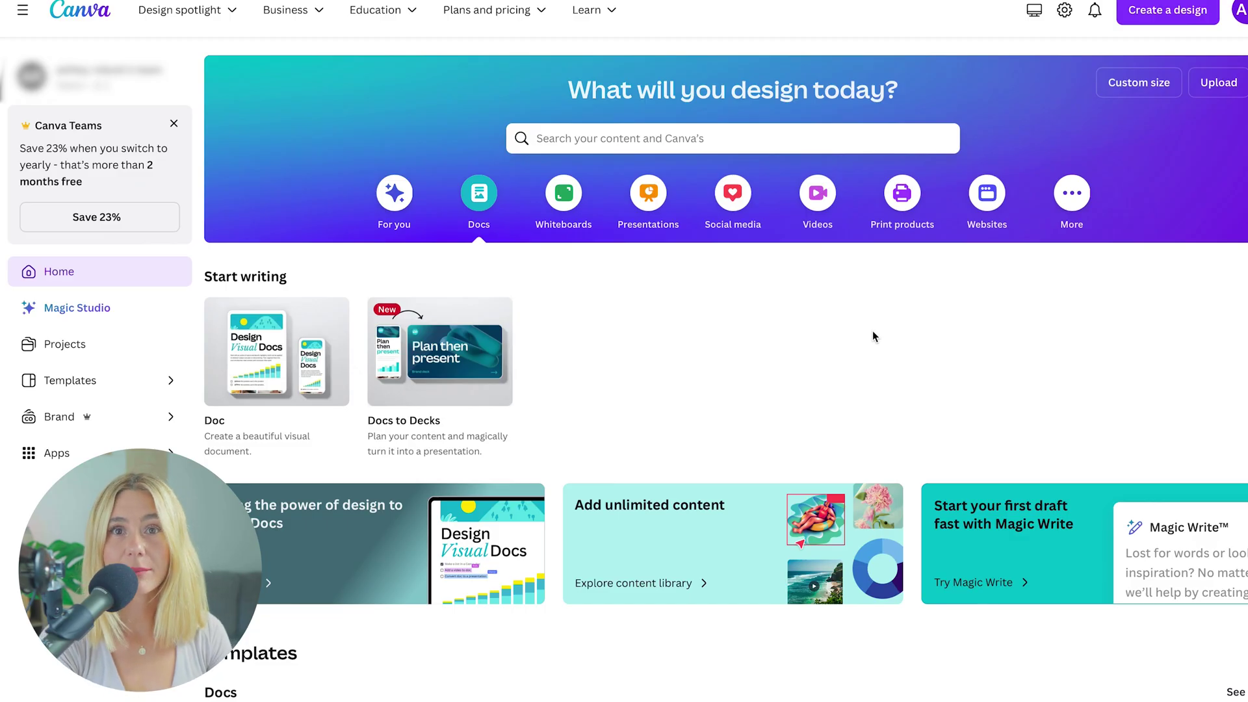
Step: Search for "poster" and open the BLUE SUMMER SALE POSTER template for editing
click(651, 127)
text(poster)
key(Return)
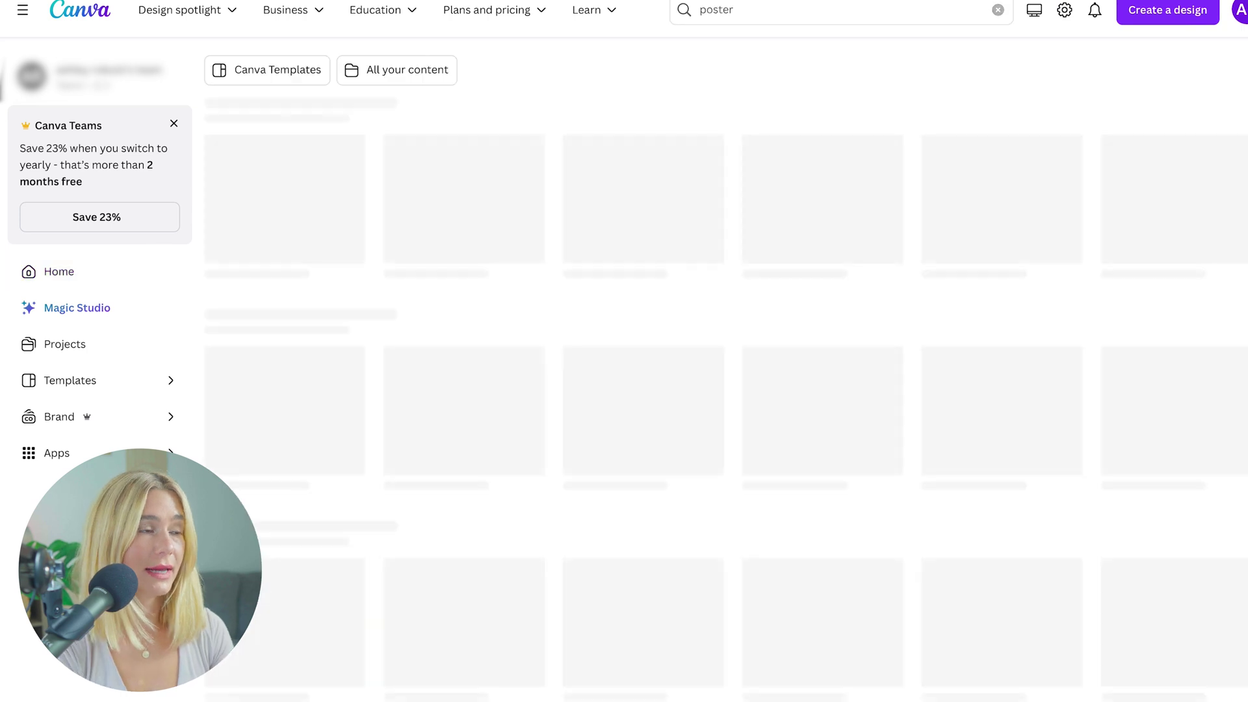
scroll(806, 558, down, 3)
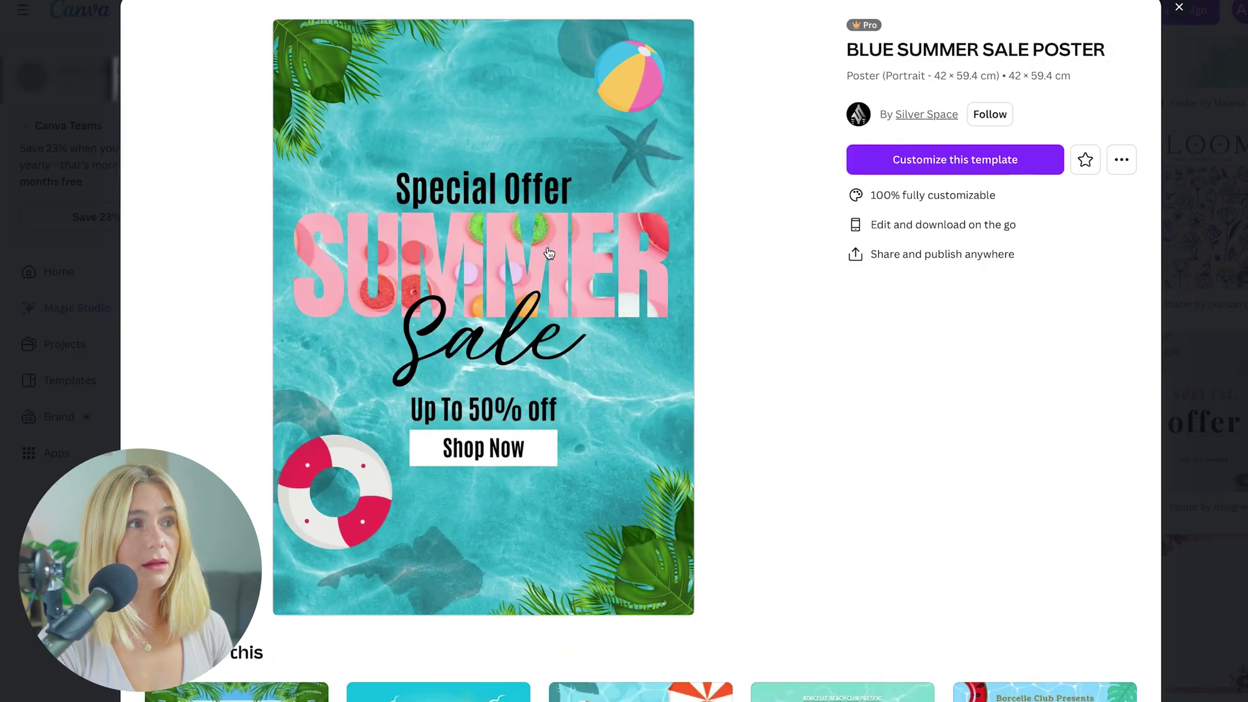
click(950, 167)
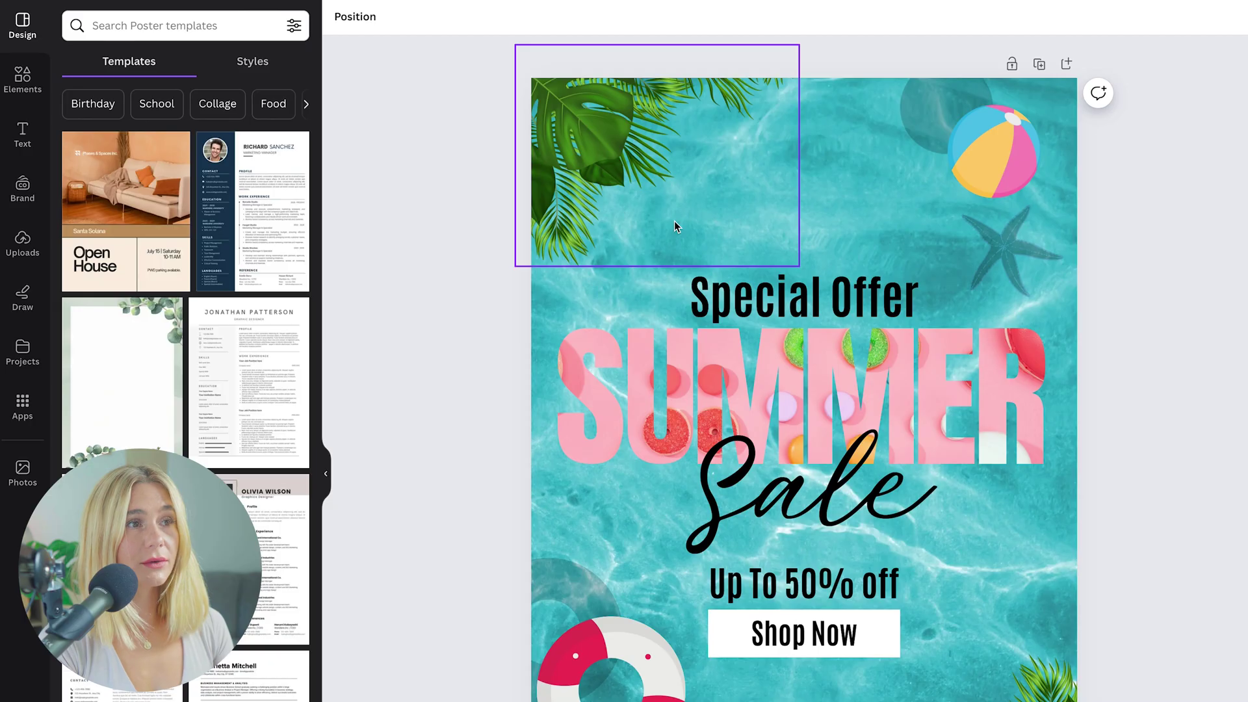
Step: Move the palm leaf cluster in the poster's upper-left corner slightly, and try selecting the Sale text, beach ball and SUMMER letter frame
click(907, 425)
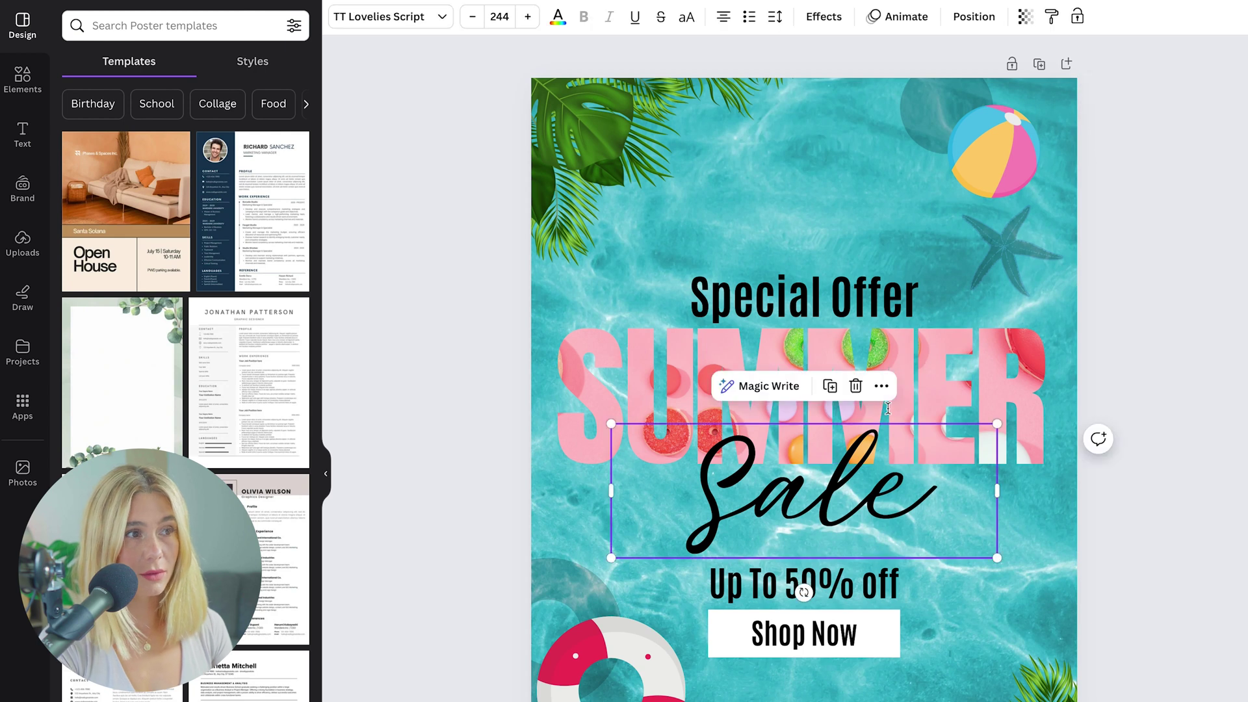
click(943, 153)
mouse_move(628, 146)
mouse_down()
mouse_move(683, 212)
mouse_move(617, 178)
mouse_move(635, 151)
mouse_up()
click(890, 389)
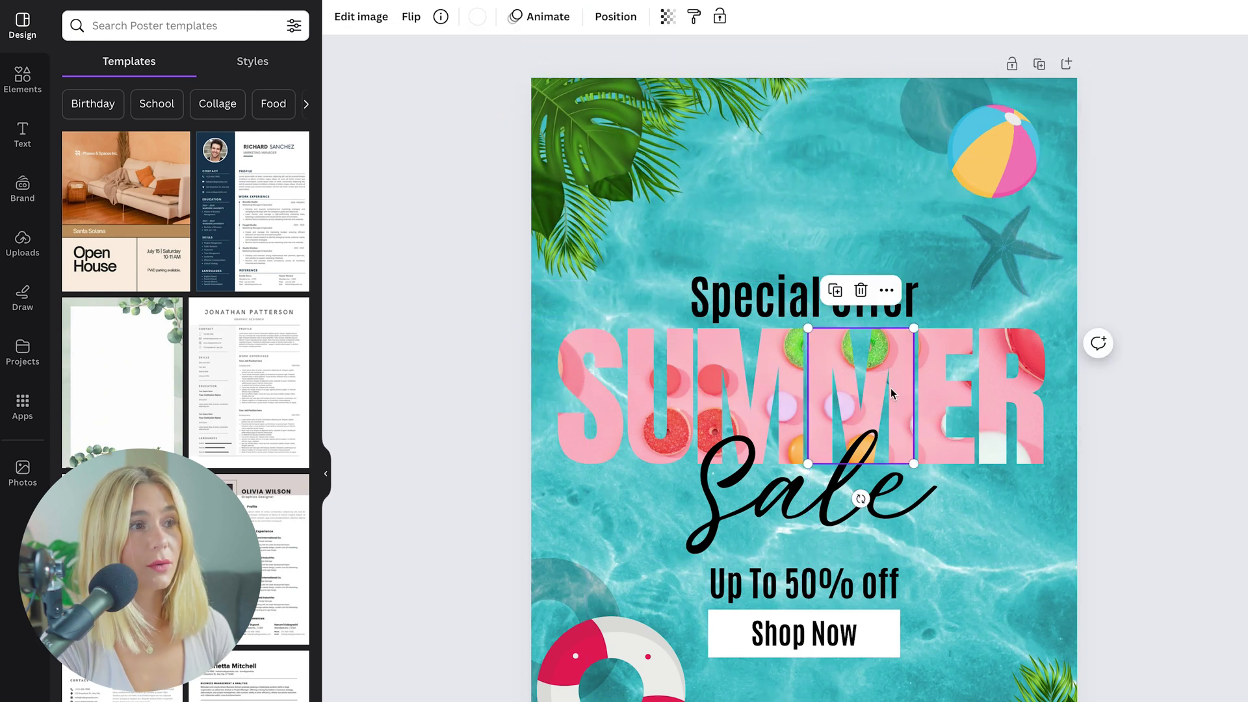
double_click(890, 388)
Step: Replace the "Special Offer" line on the poster with "1 time offer"
click(730, 270)
text(1 time offer)
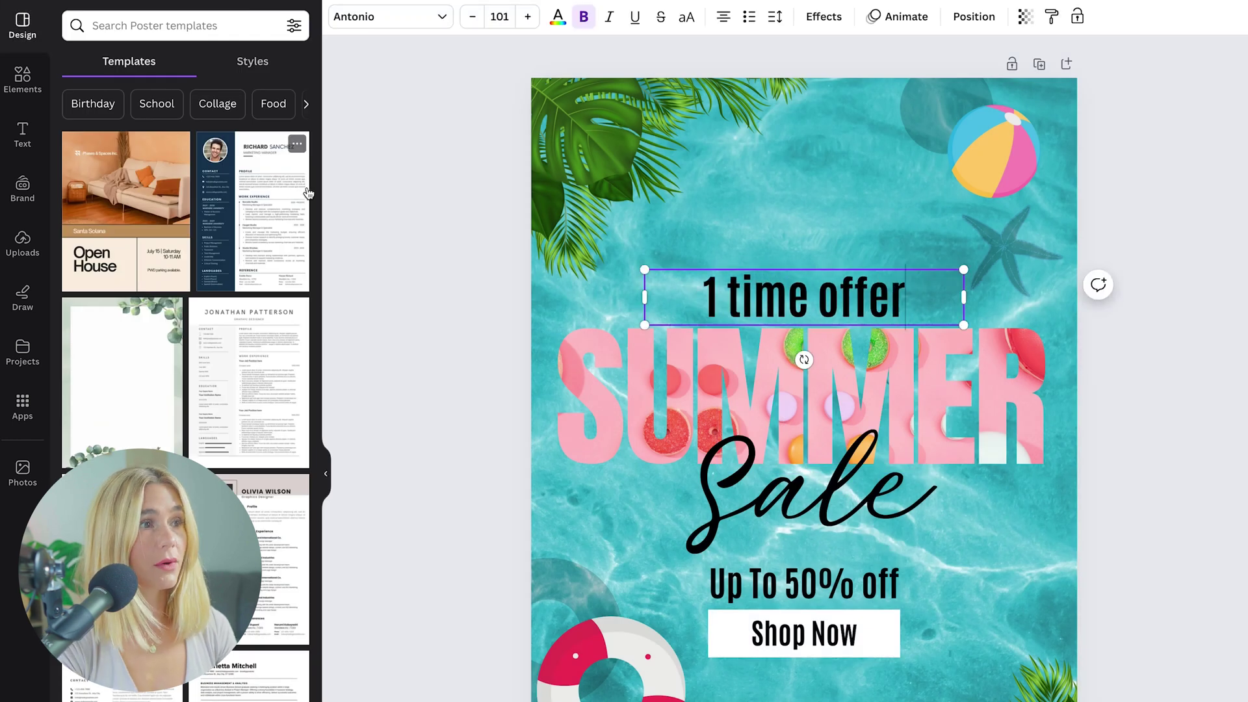
key(Escape)
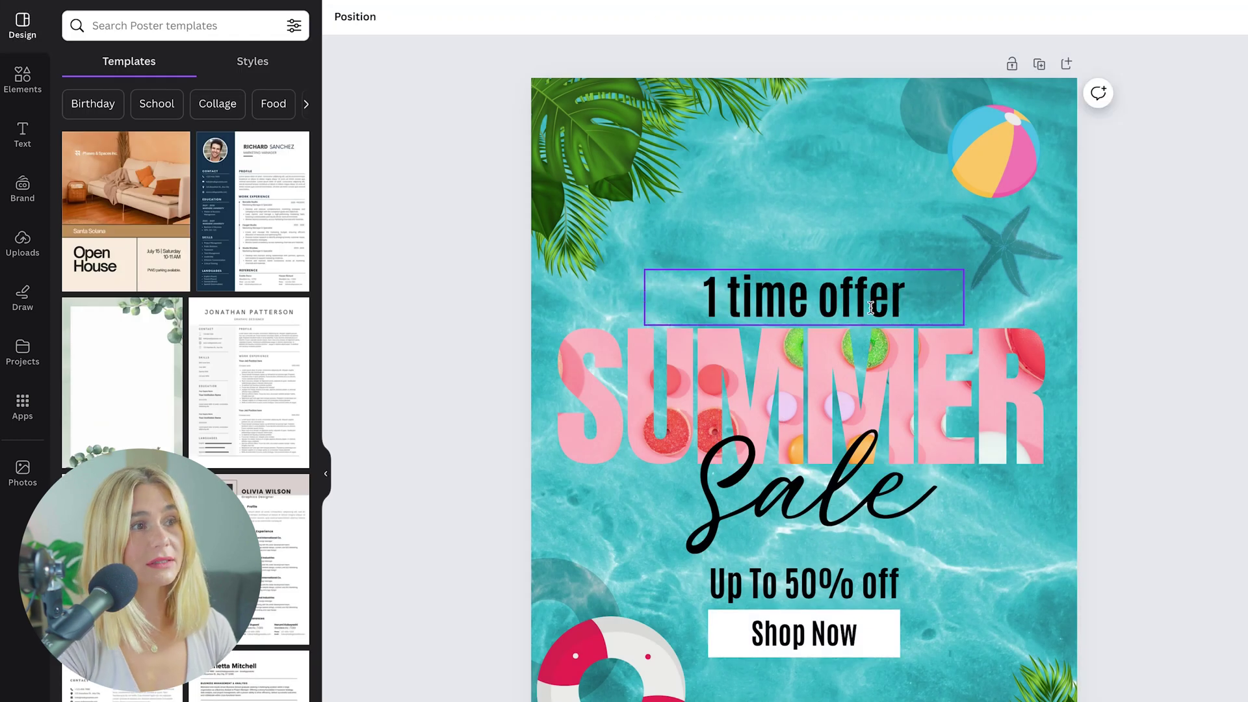
Step: Format the "1 time offer" line as underlined uppercase text
click(686, 20)
click(687, 19)
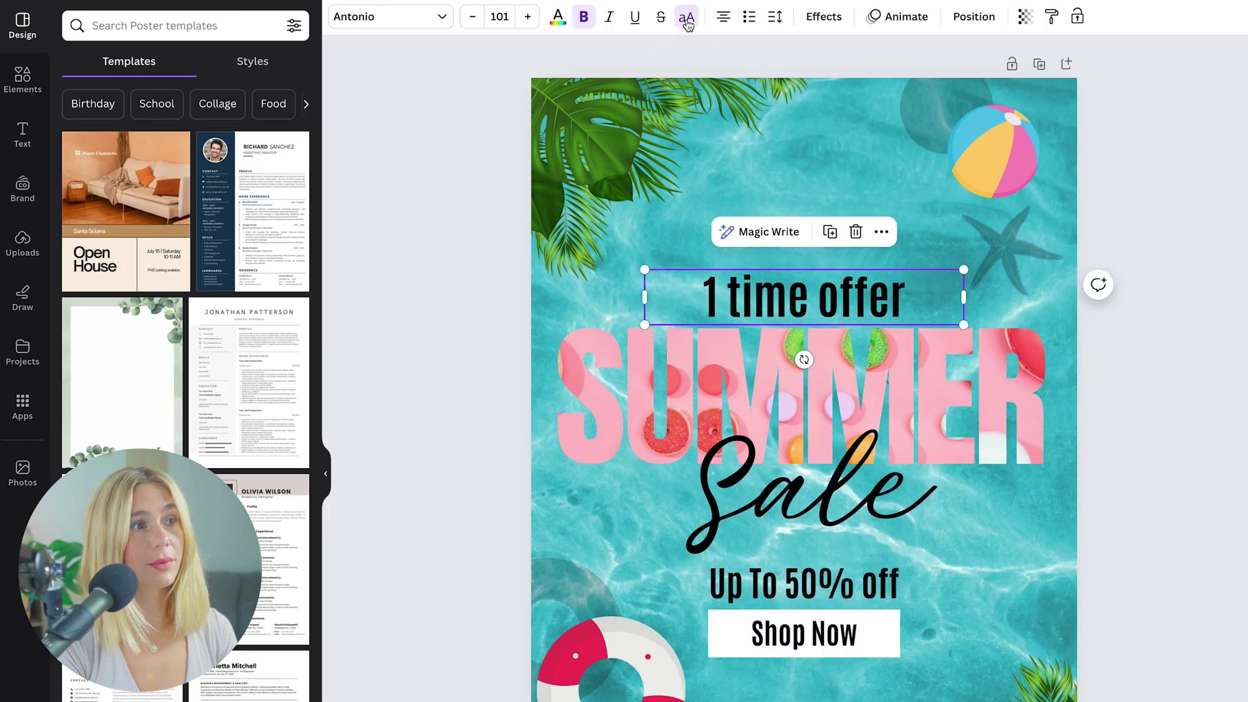
click(686, 20)
click(686, 19)
click(687, 19)
click(630, 25)
Step: Change the text color of the offer line and the word Sale to white
click(558, 18)
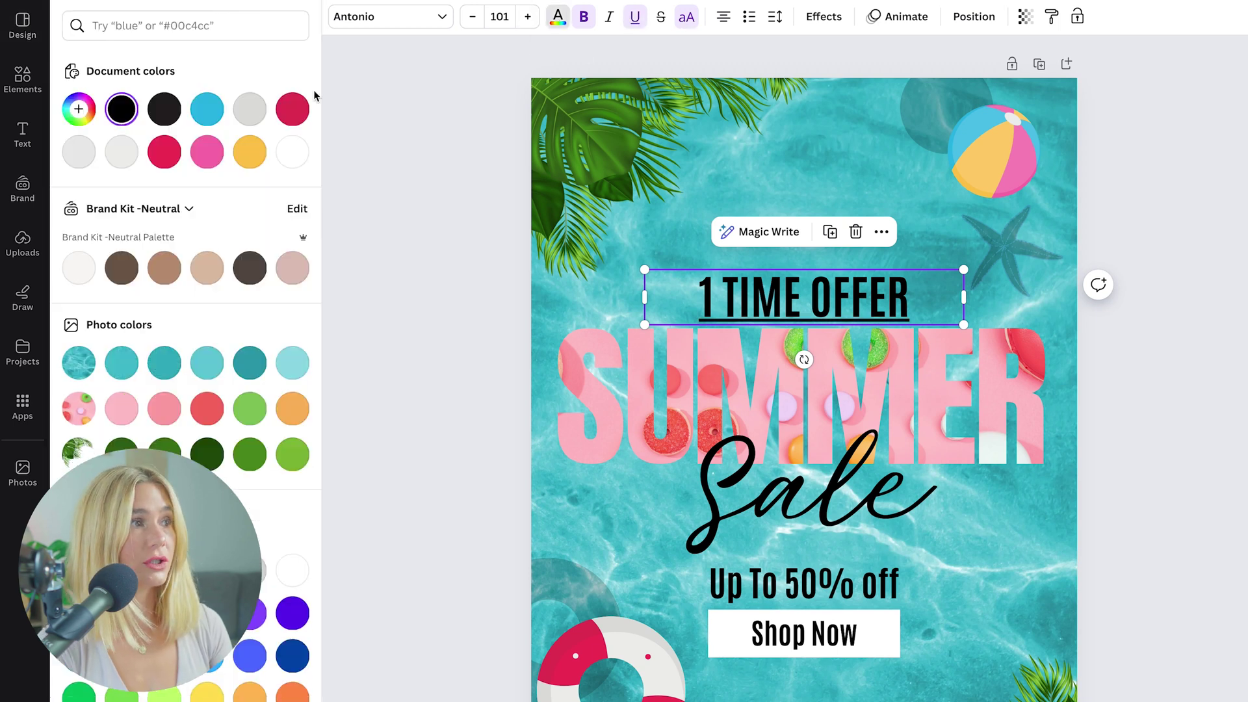
click(292, 151)
click(440, 431)
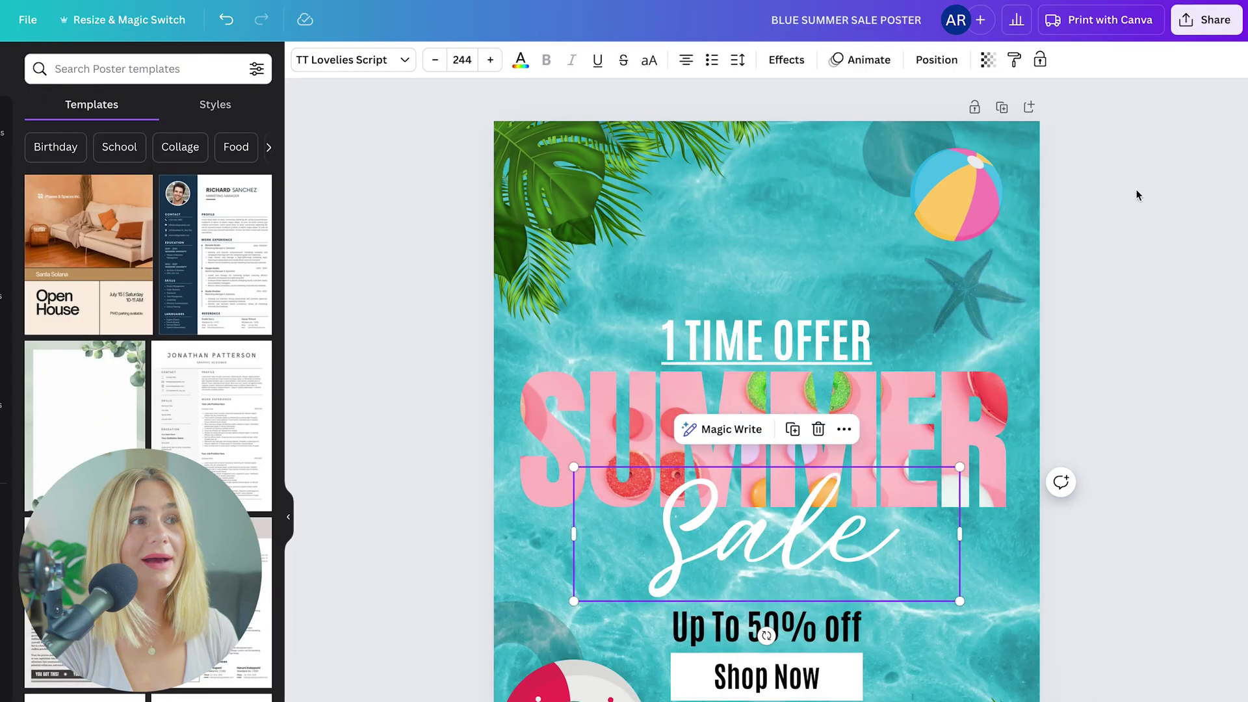
Step: Review the file types in the poster's download options and leave the list without downloading
click(1174, 153)
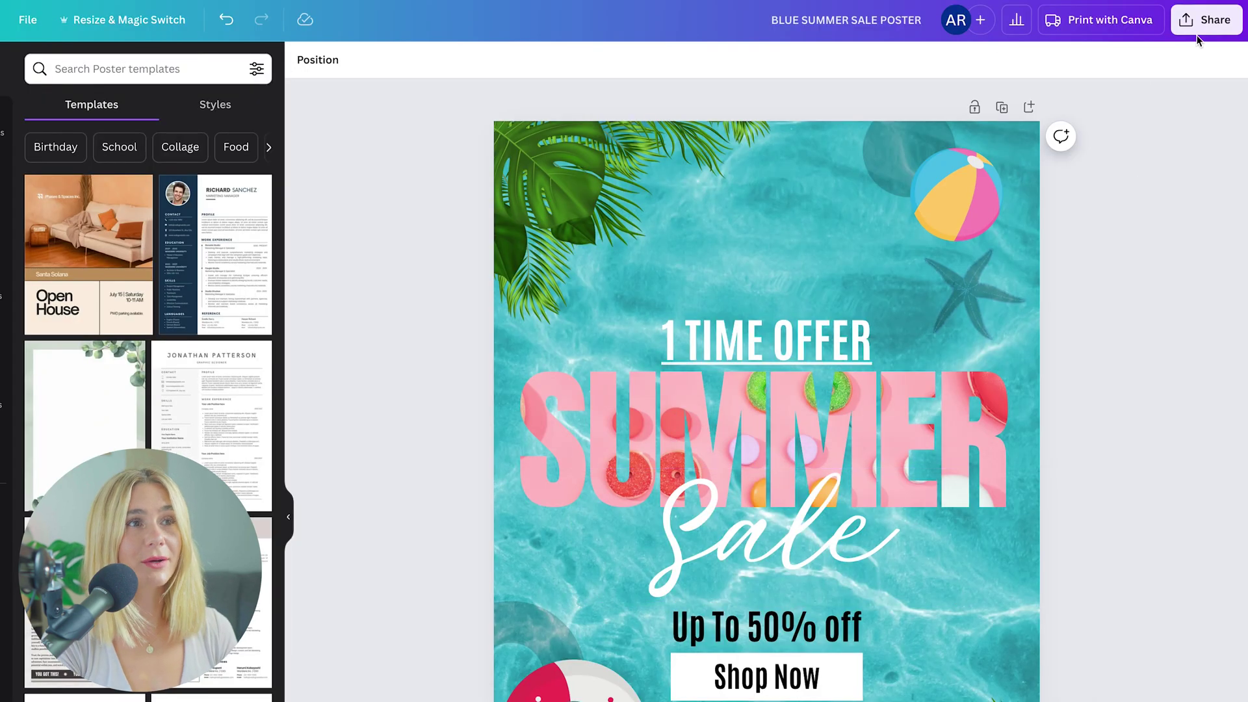
click(1209, 21)
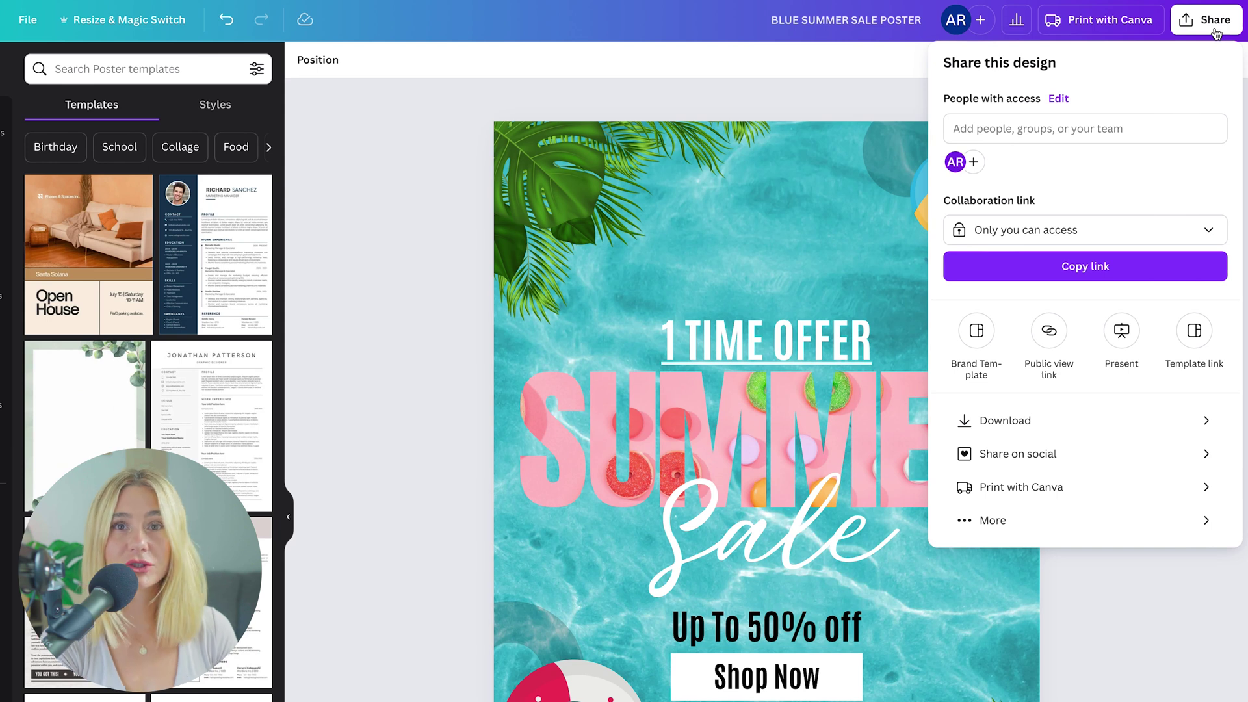
click(1039, 430)
click(1118, 125)
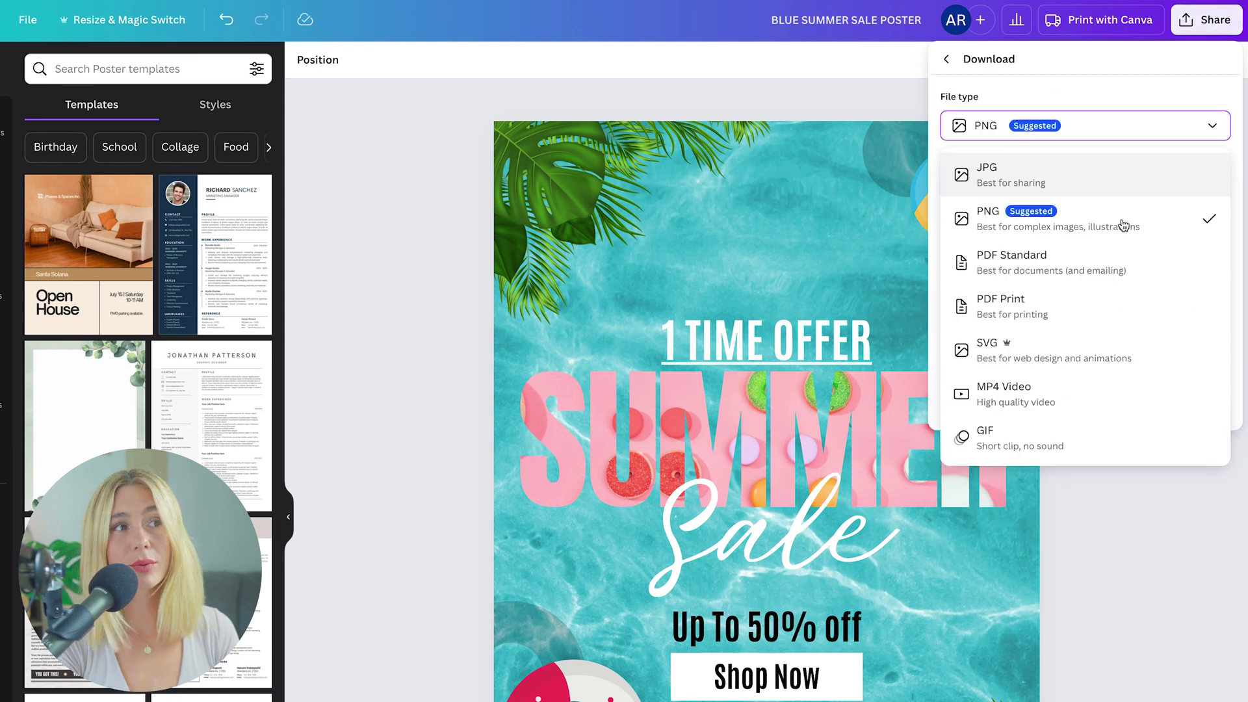
click(967, 59)
Step: Set up a Posters print order for the design as one Small, unframed Fine art poster and continue to the print check
click(1097, 21)
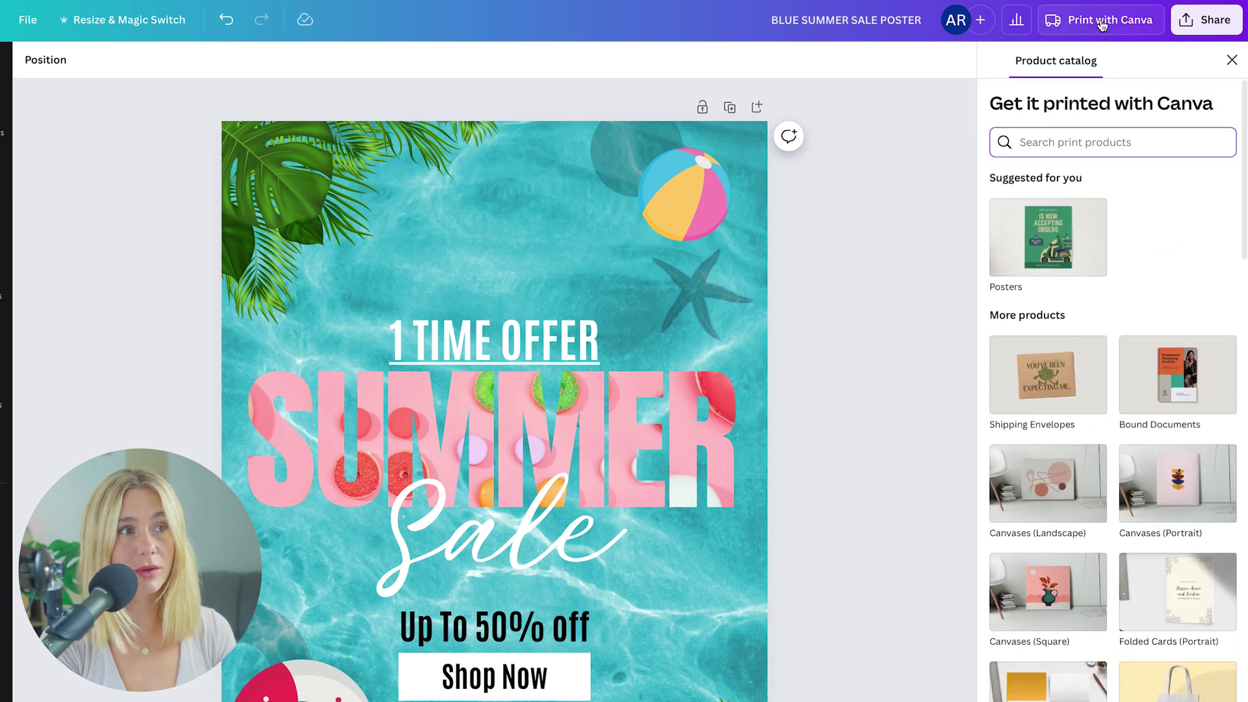
click(1062, 251)
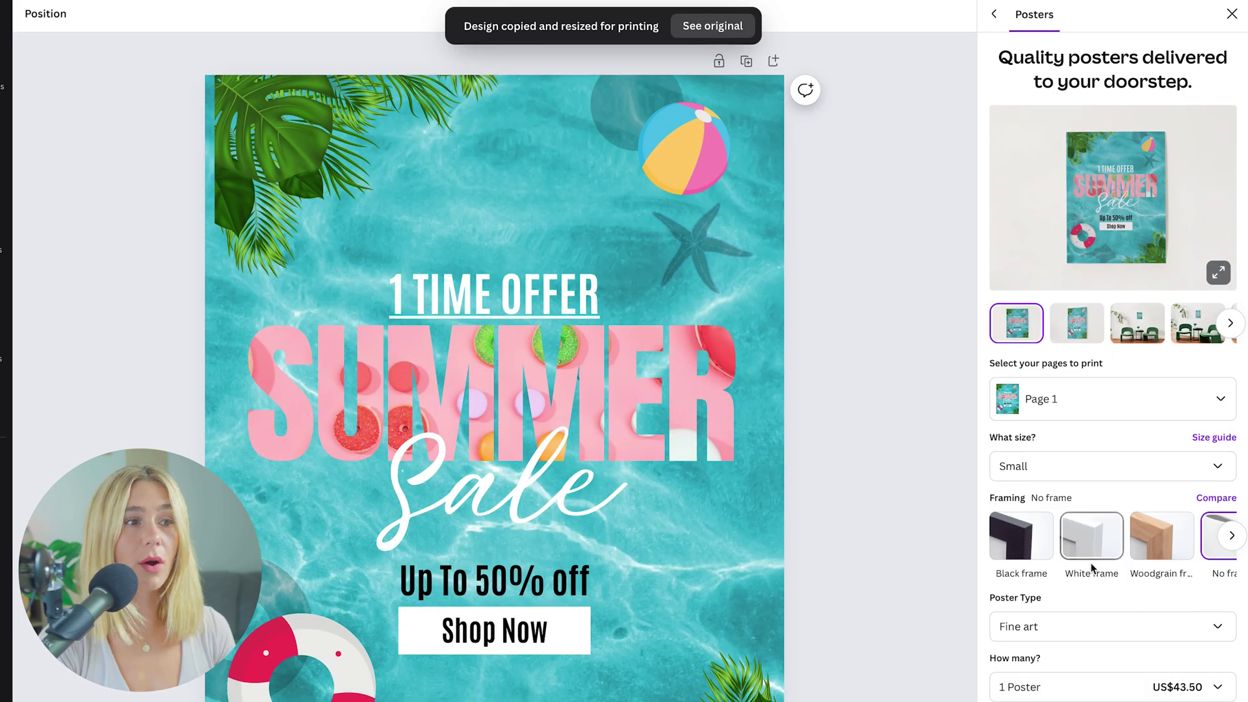
click(1086, 473)
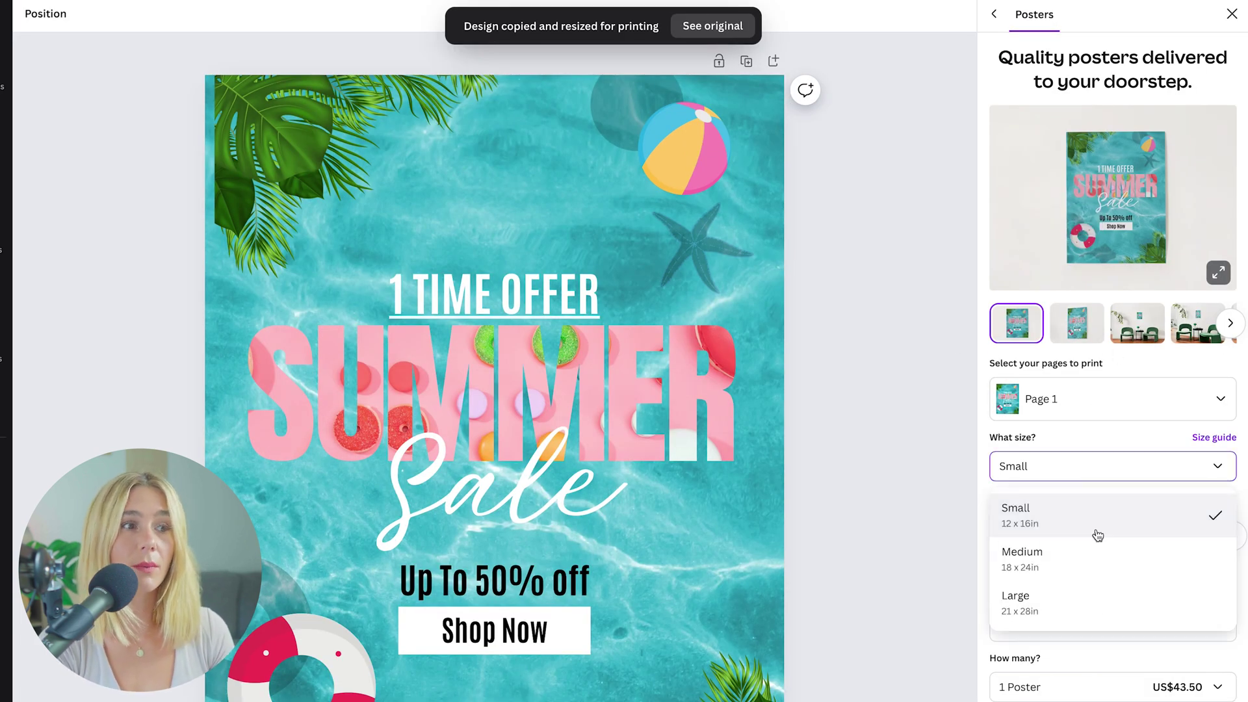
click(1119, 465)
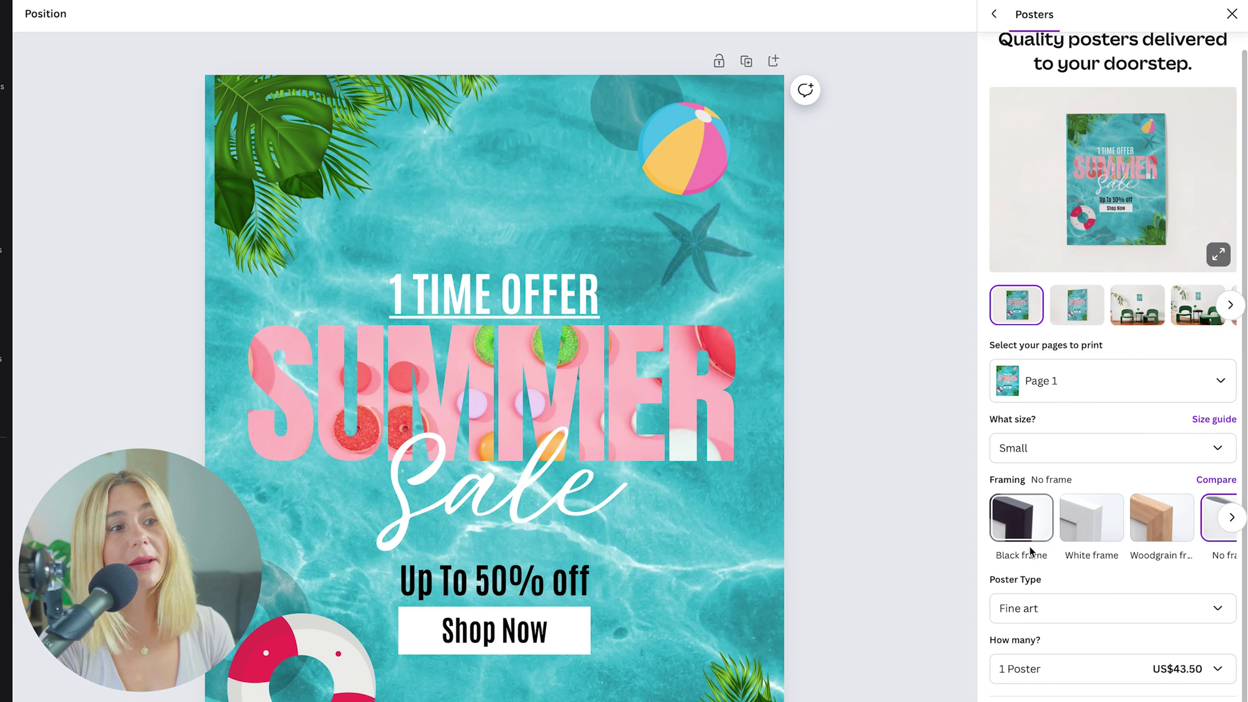
scroll(1040, 553, down, 2)
click(1047, 534)
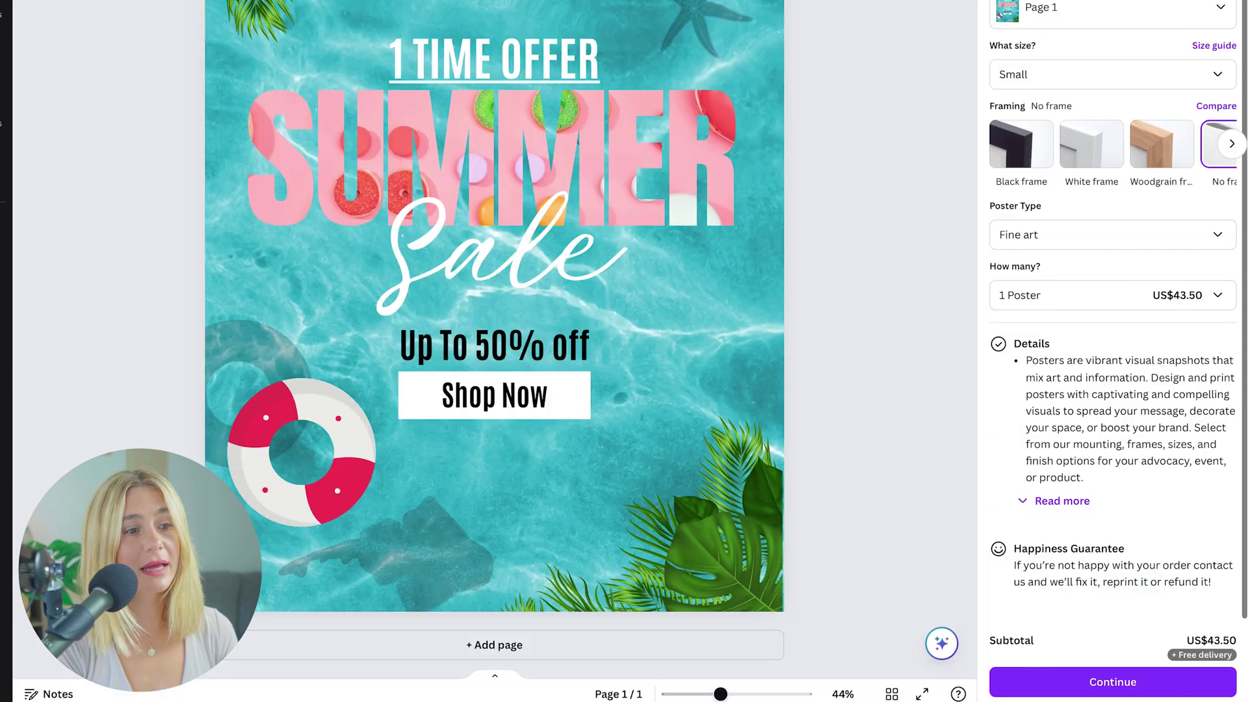
click(1111, 681)
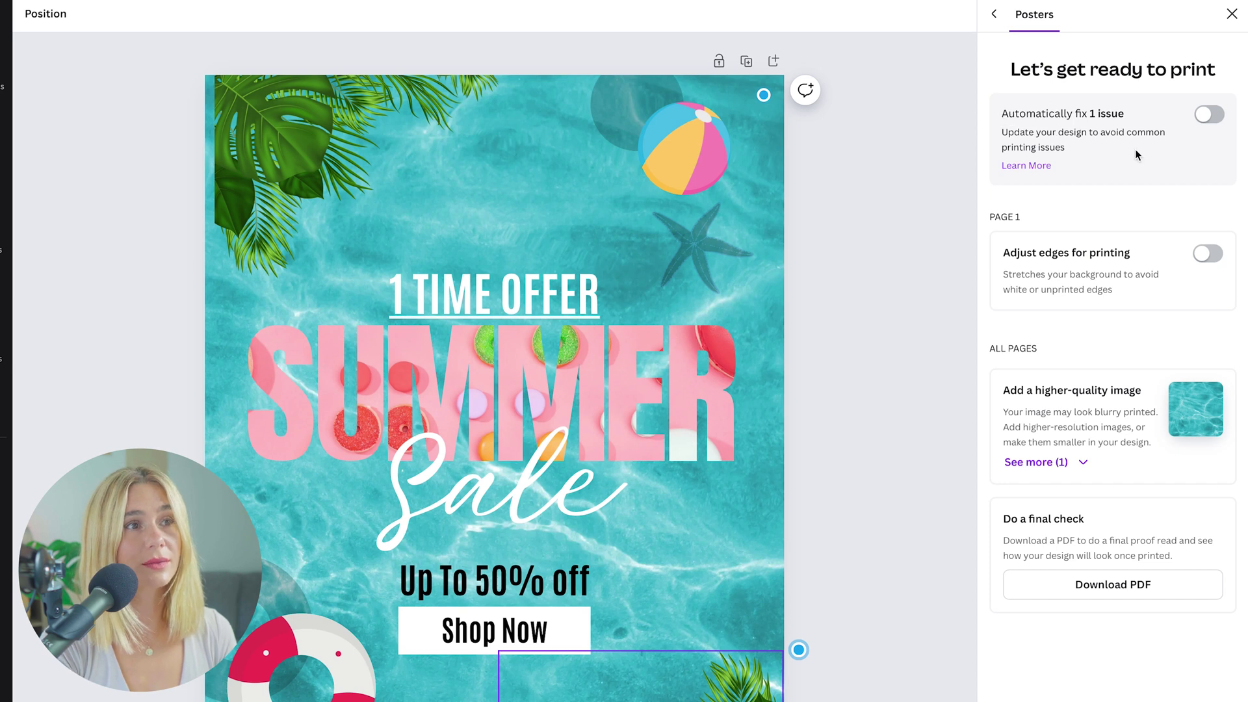
Step: Turn on automatic fixing of the poster's printing issue and add the poster to the cart
click(1207, 115)
click(1208, 117)
click(1208, 117)
click(1208, 117)
click(1207, 117)
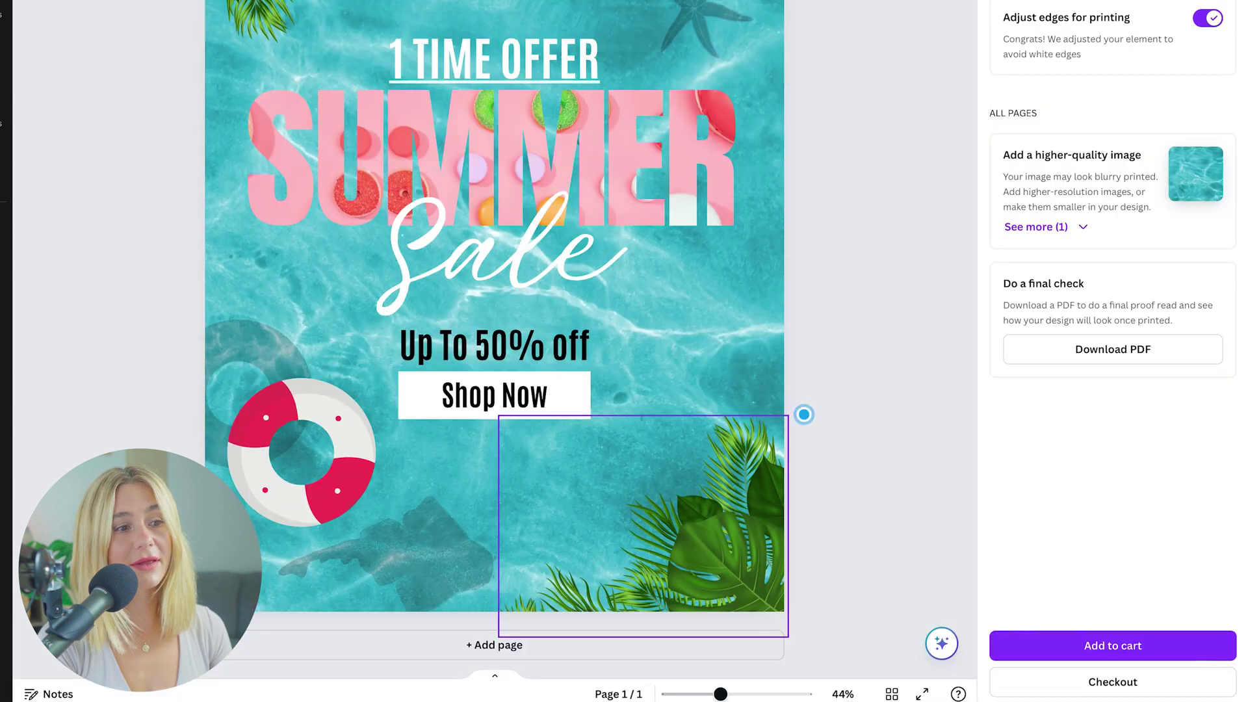
click(1113, 646)
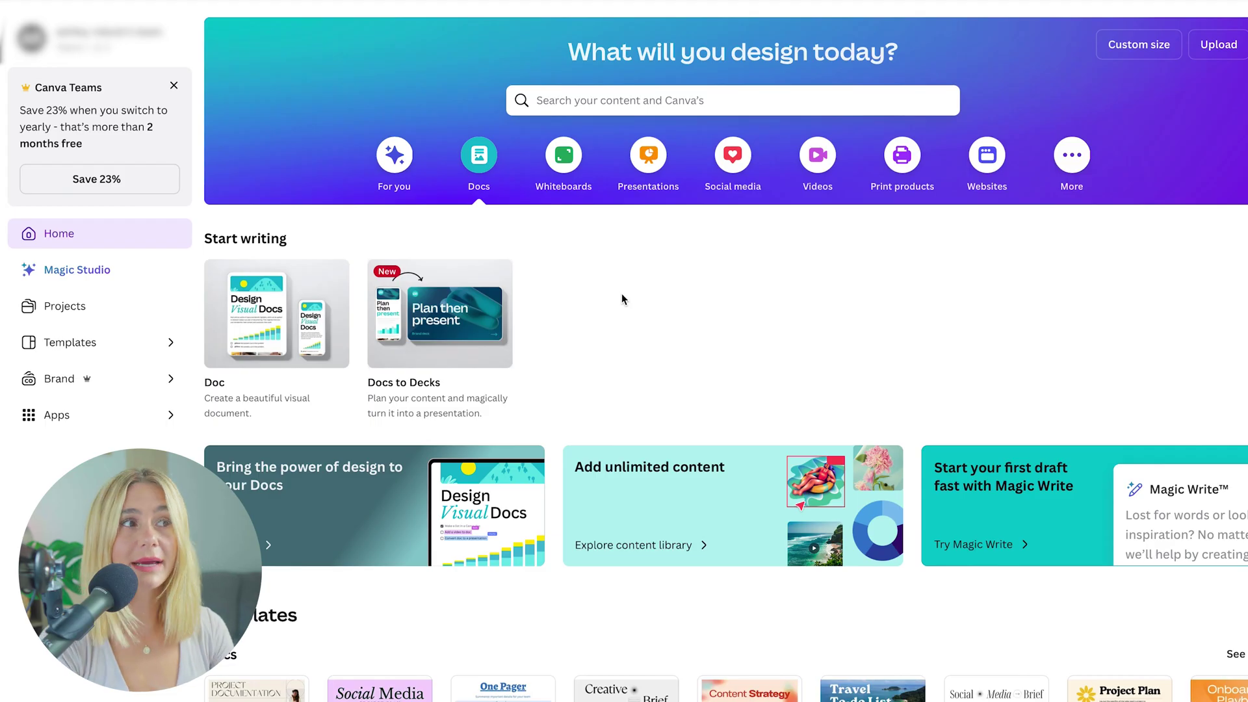
Step: Search for "carousels" and open the Classy Faceless Video Reel Ideas Instagram Carousel Post template for editing
click(663, 103)
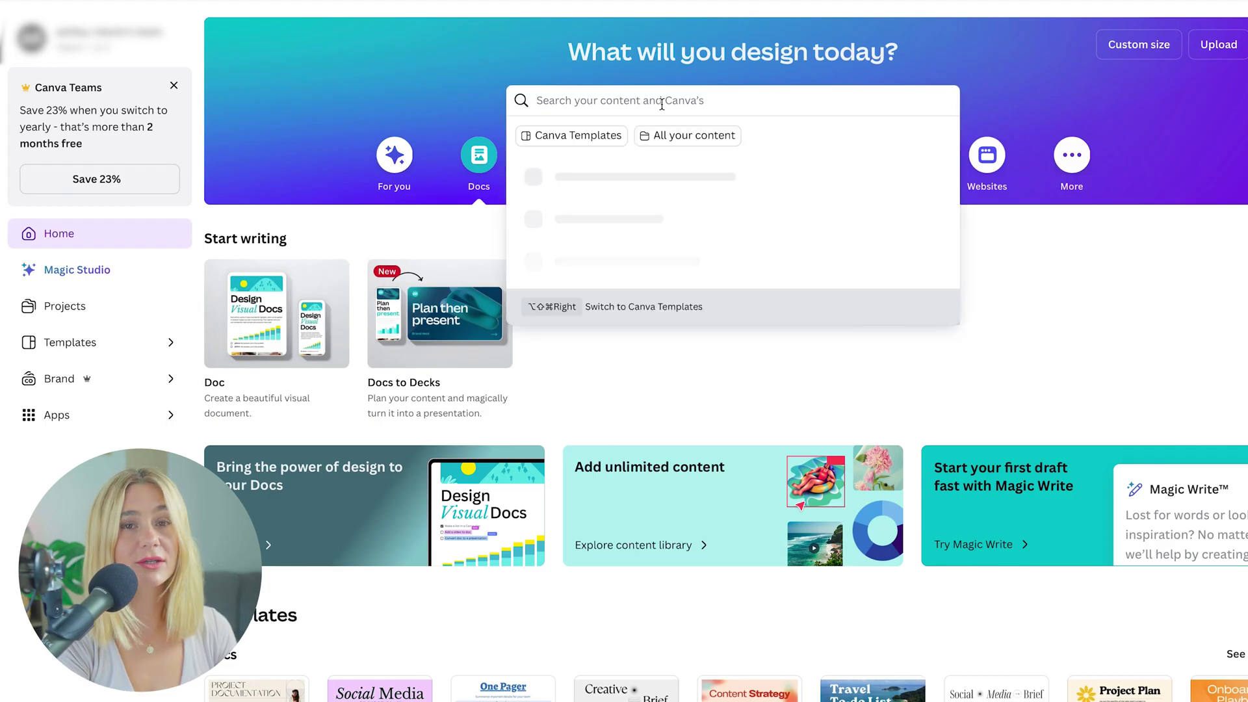
text(carousels)
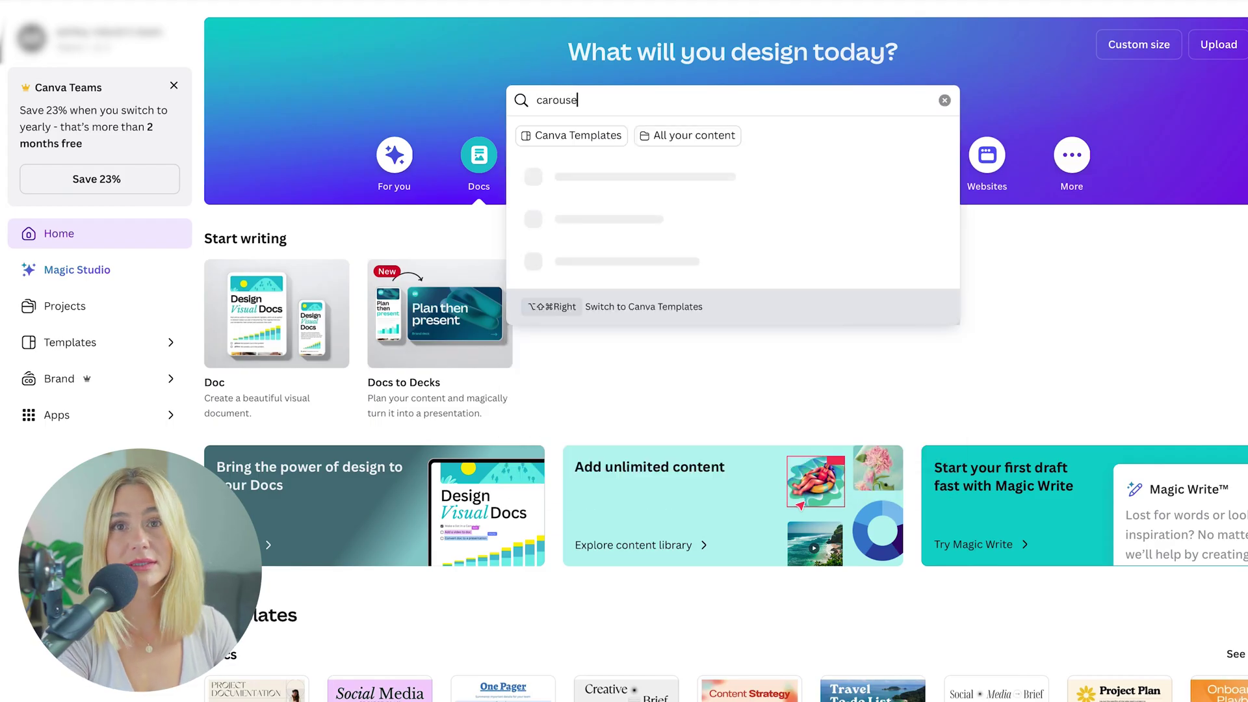
key(Return)
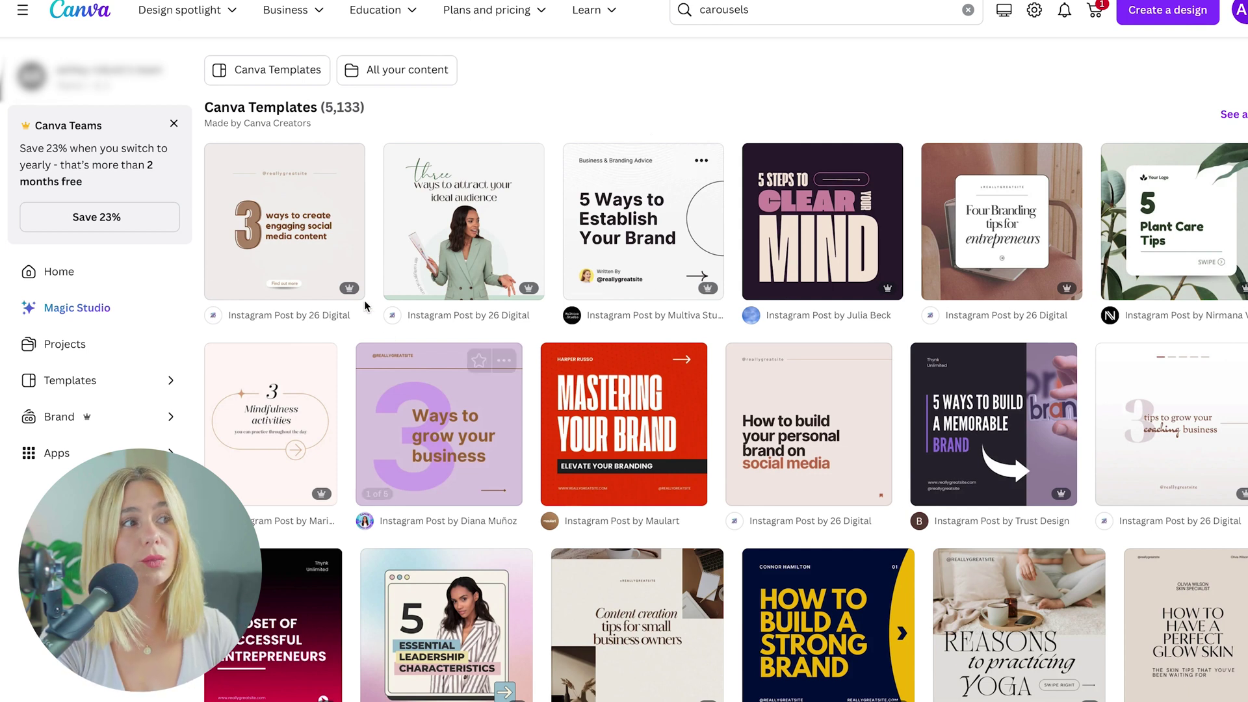
scroll(1046, 450, down, 1)
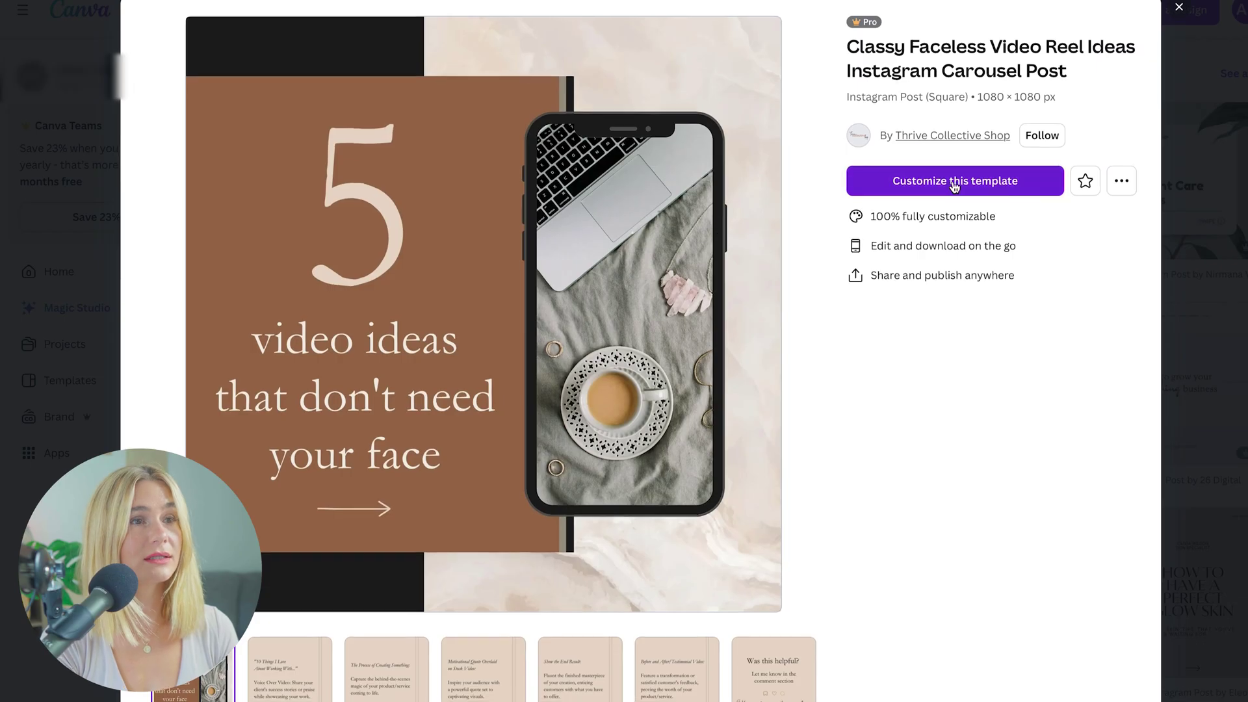
click(954, 182)
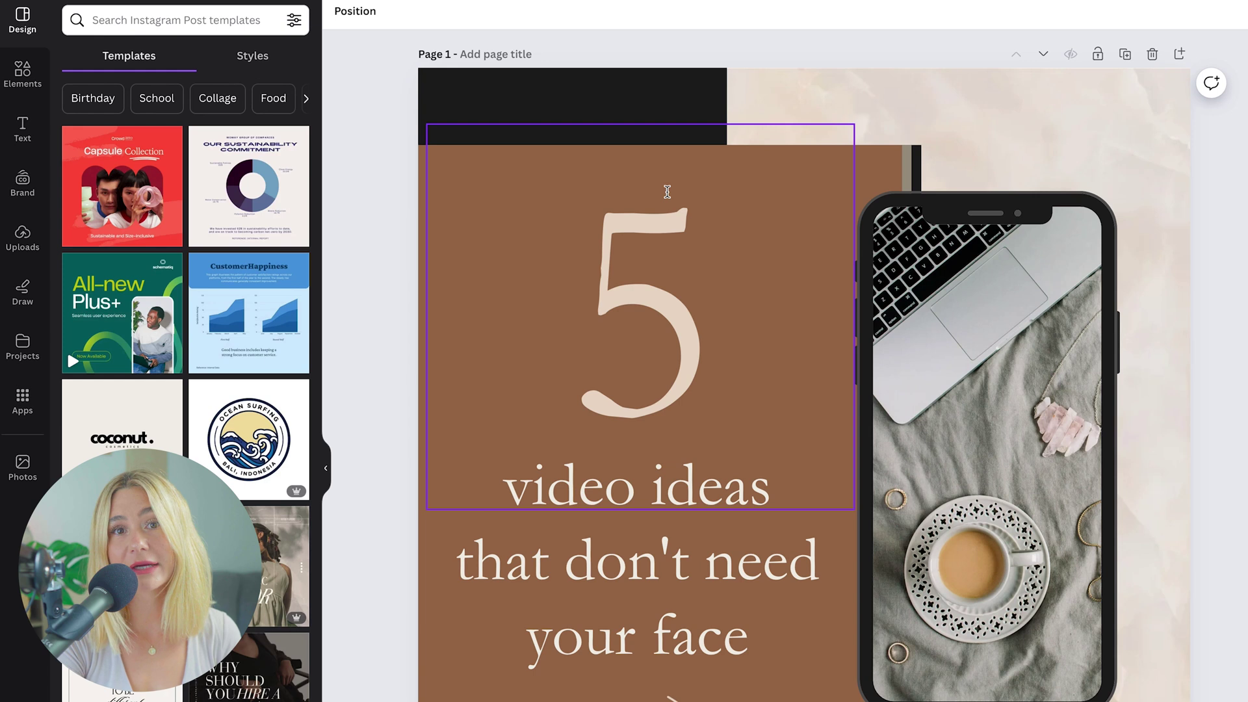
Step: Replace the text below the large 5 on page 1 with "tips to increase your protein intake"
click(634, 323)
double_click(635, 323)
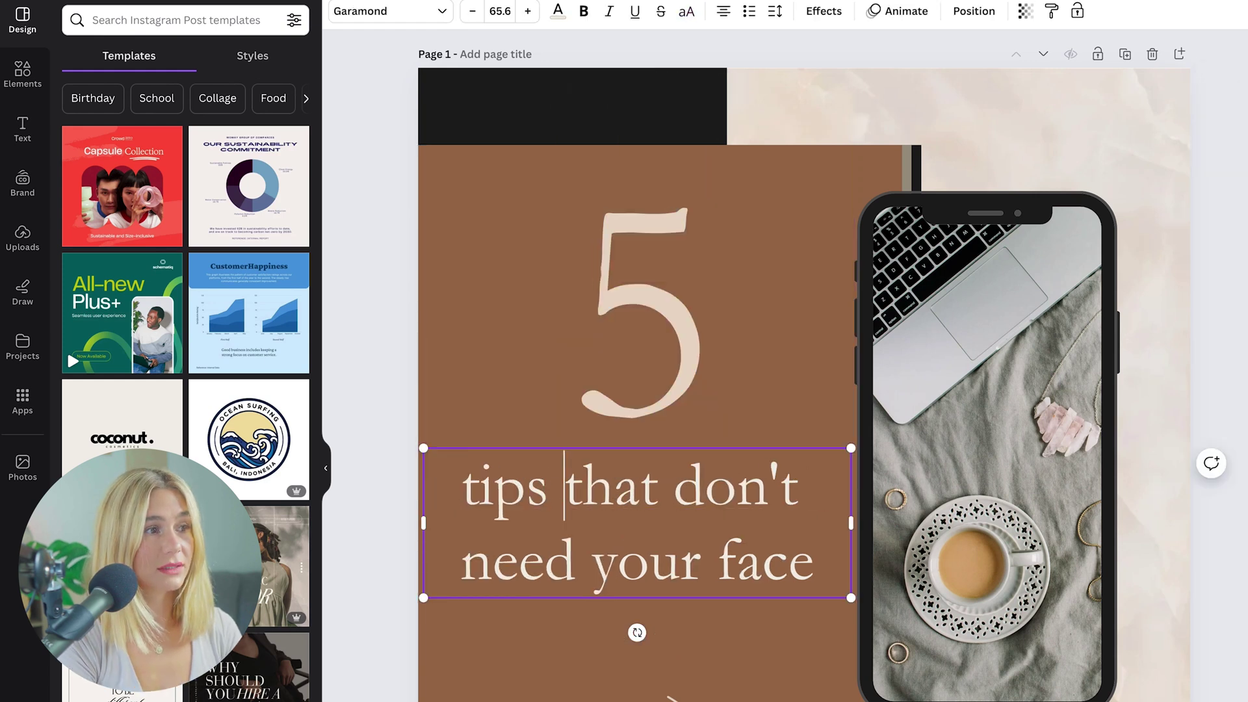
text(to increase your pro)
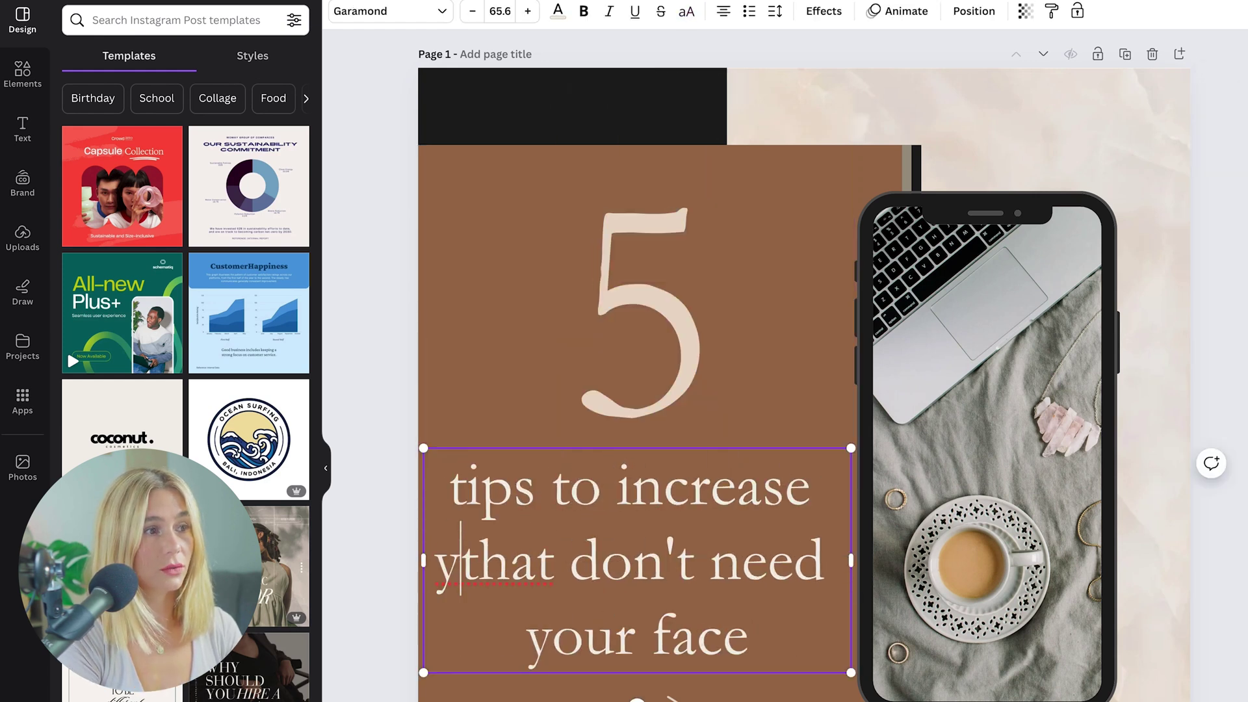
text(tein intake)
drag(587, 637, 815, 682)
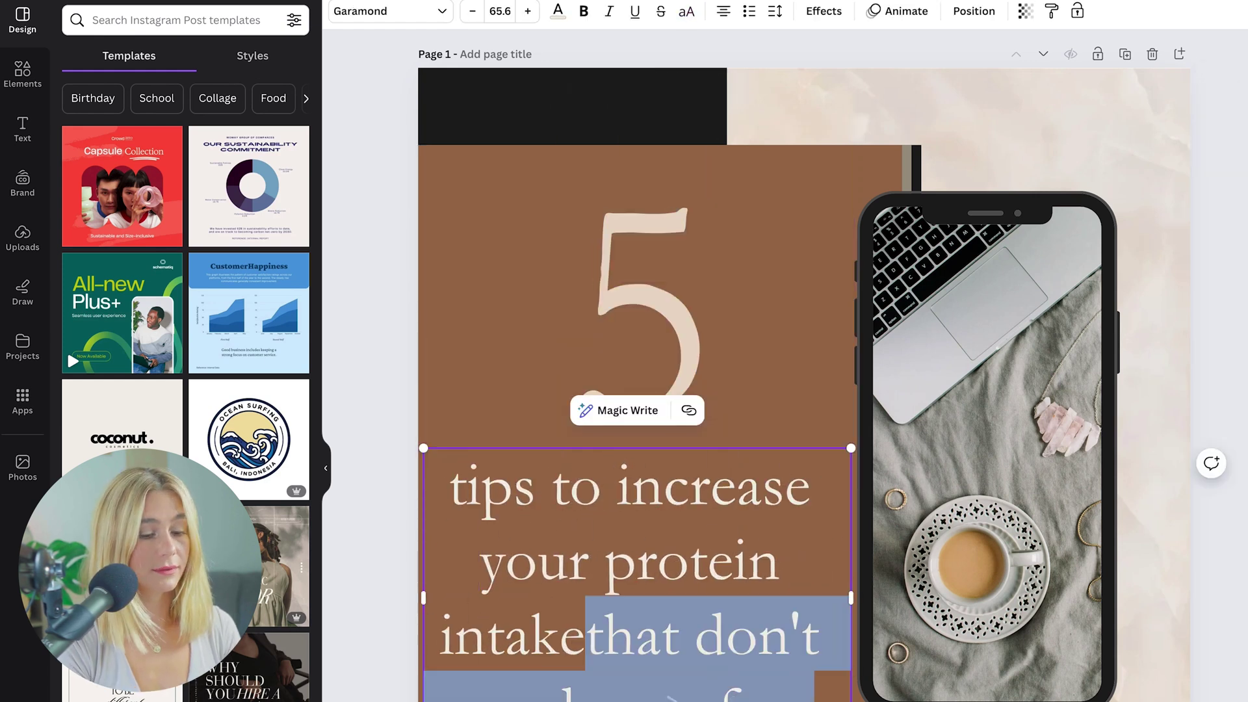
key(BackSpace)
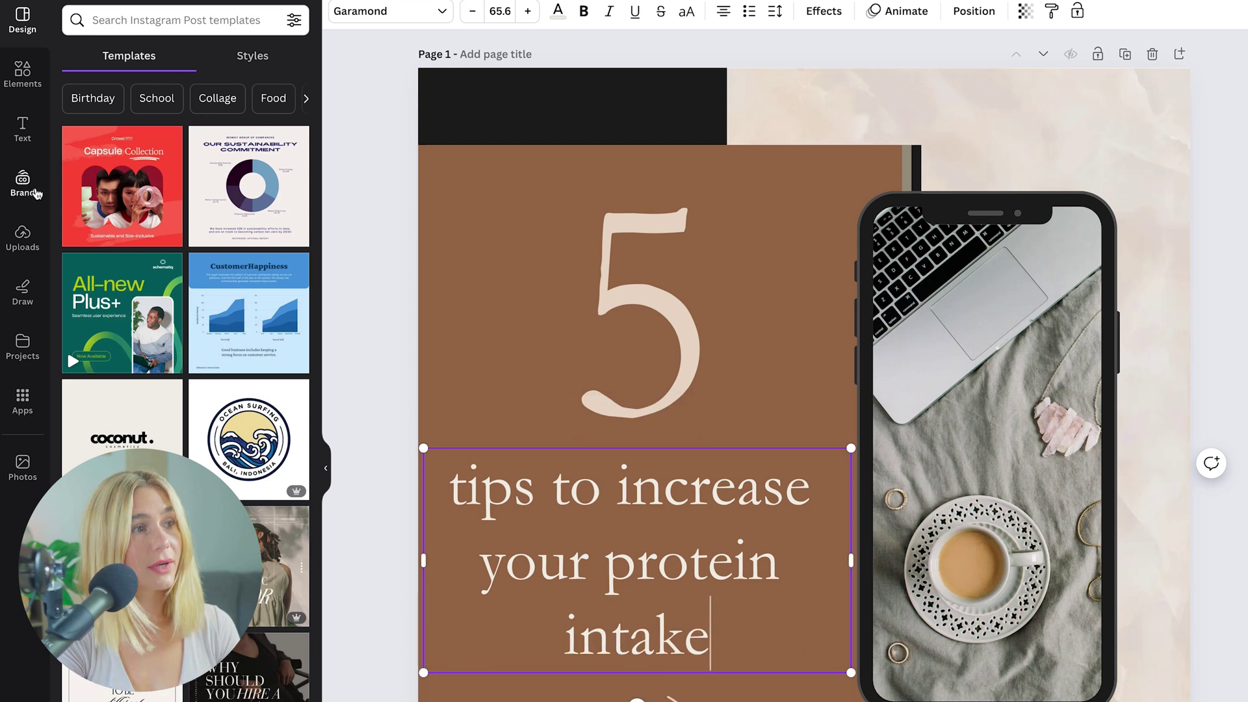
Step: View the brand kit, delete page 2 of the carousel and undo the deletion
click(22, 182)
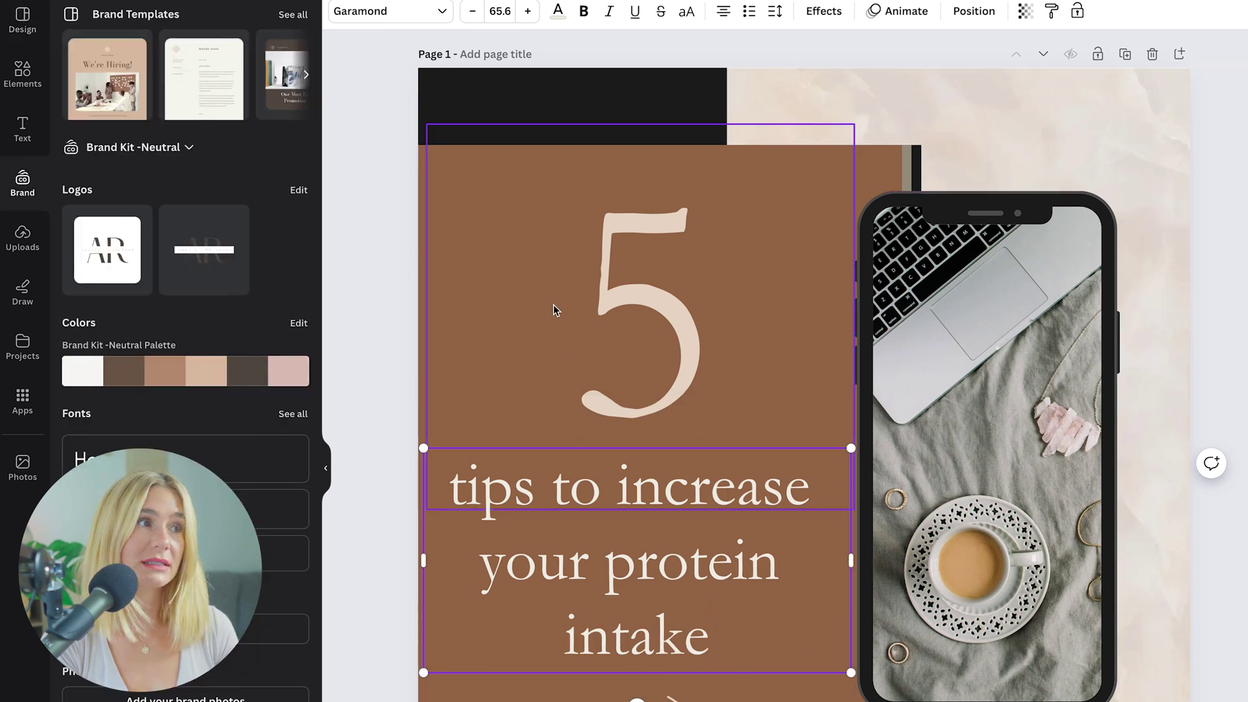
click(489, 184)
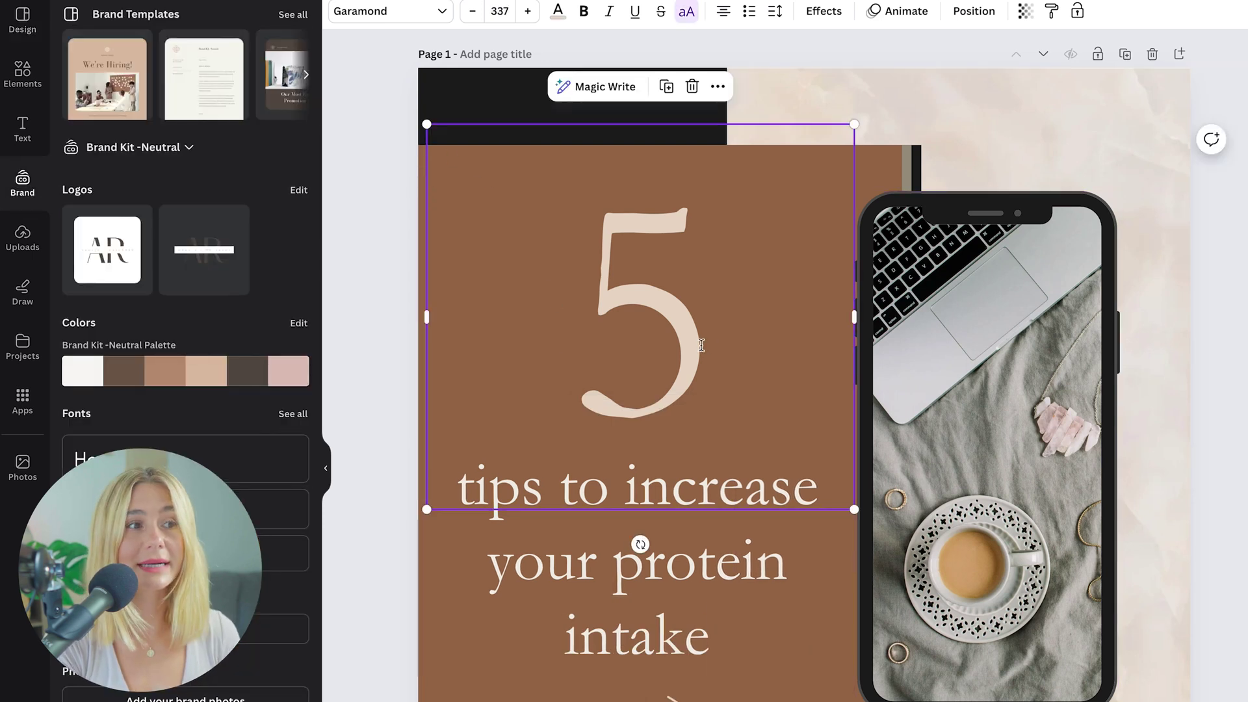
scroll(703, 344, up, 1)
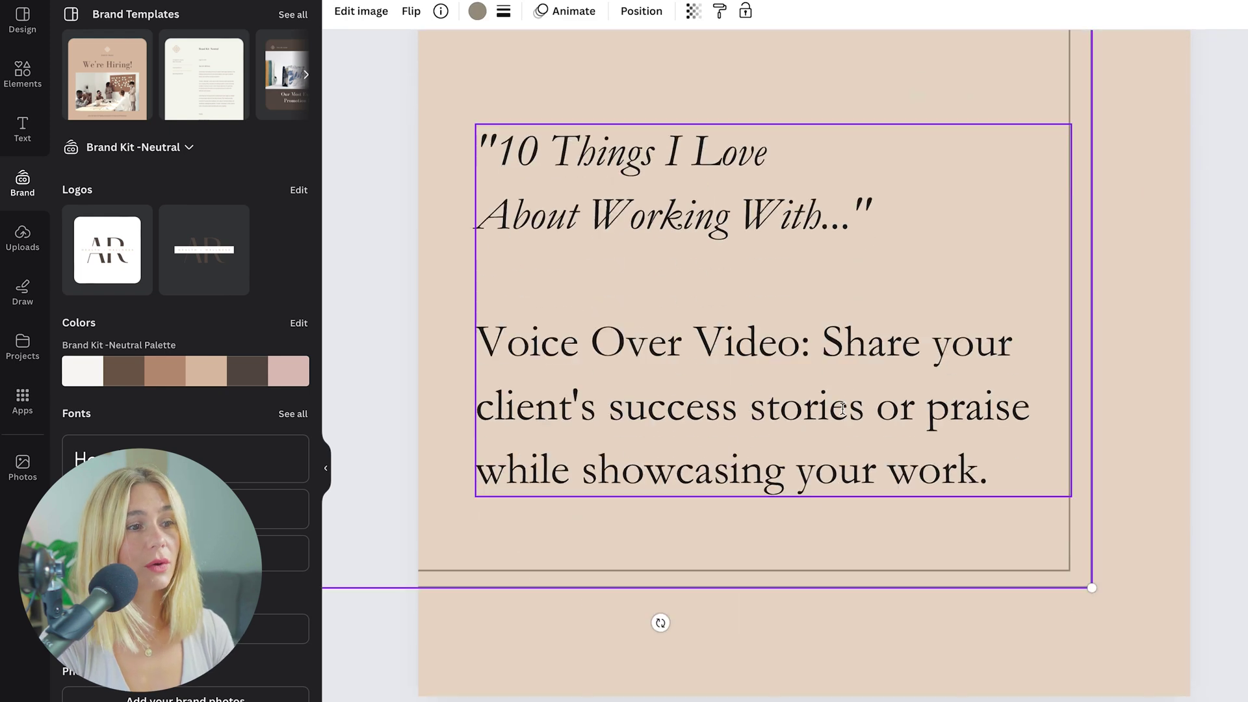
scroll(841, 407, up, 5)
click(1151, 133)
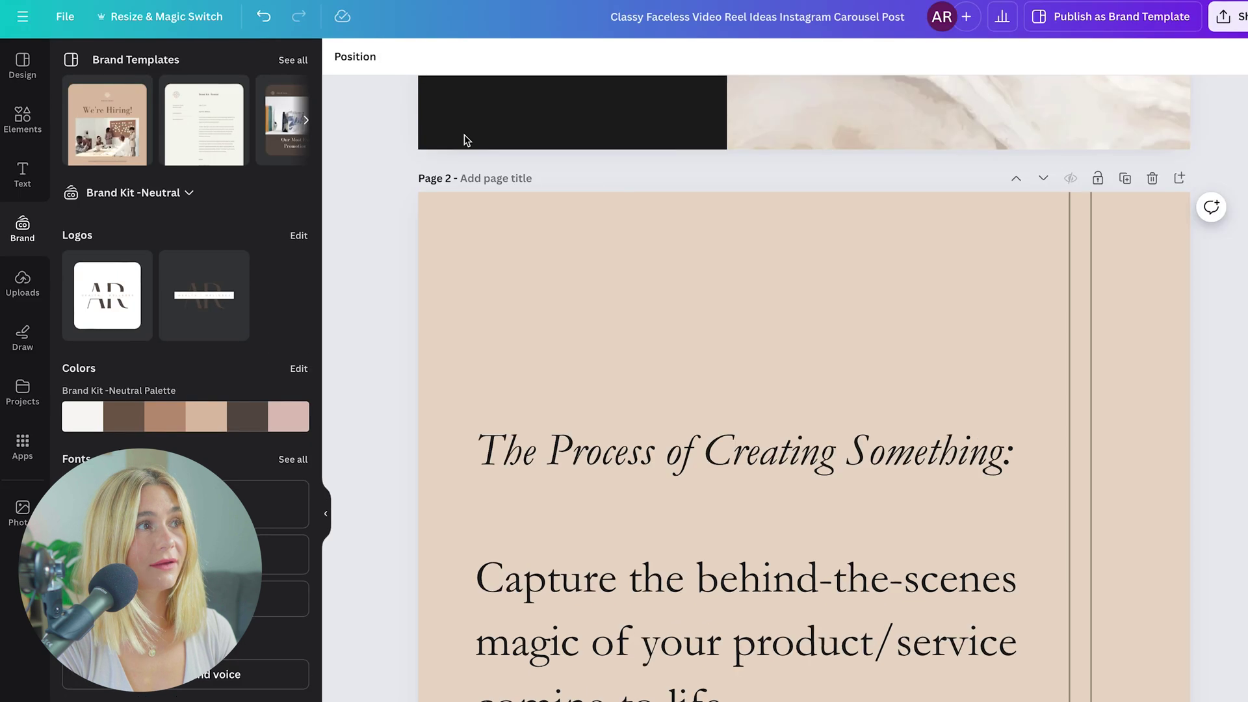
click(263, 17)
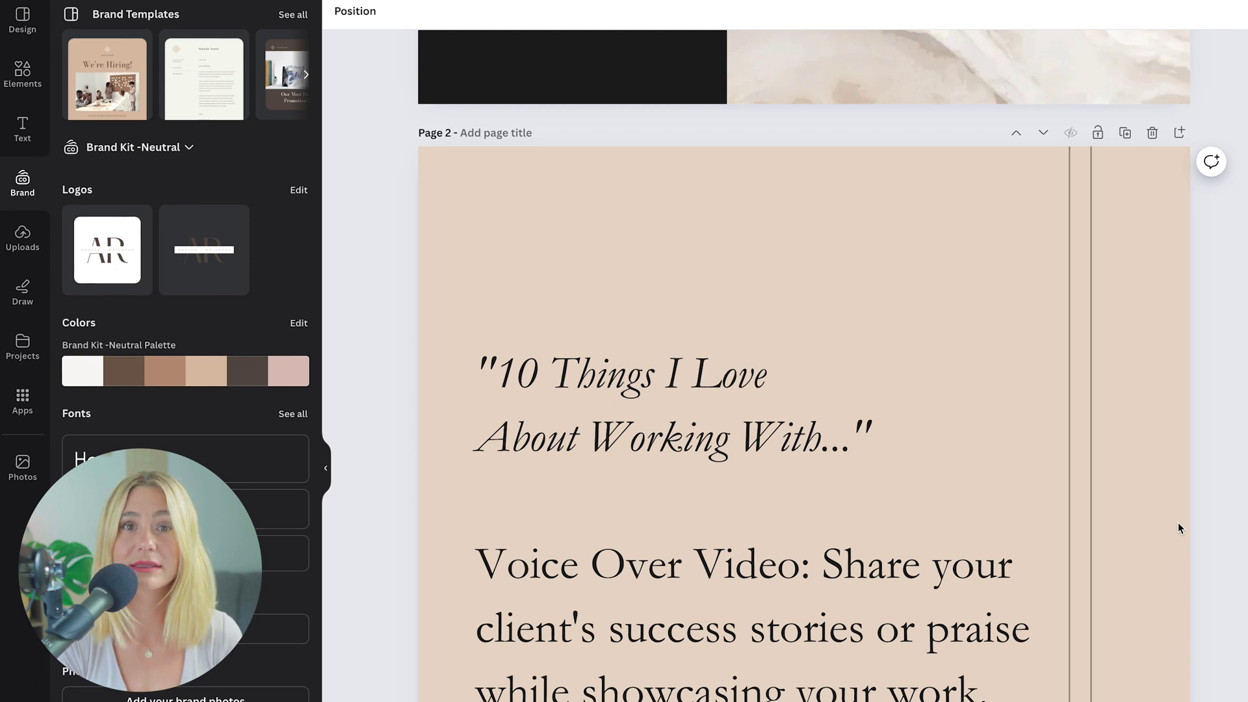
Step: Set up the carousel's download as PNG with all pages (1–7) selected
click(326, 468)
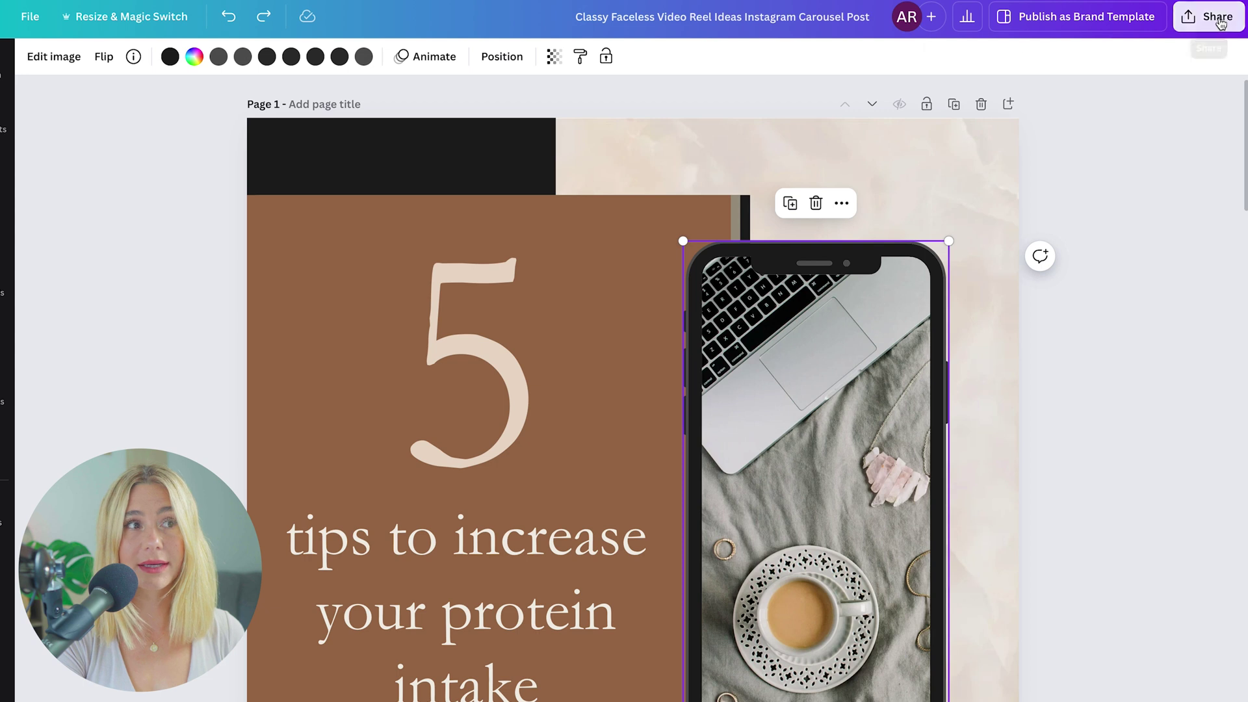
click(1220, 23)
click(1001, 413)
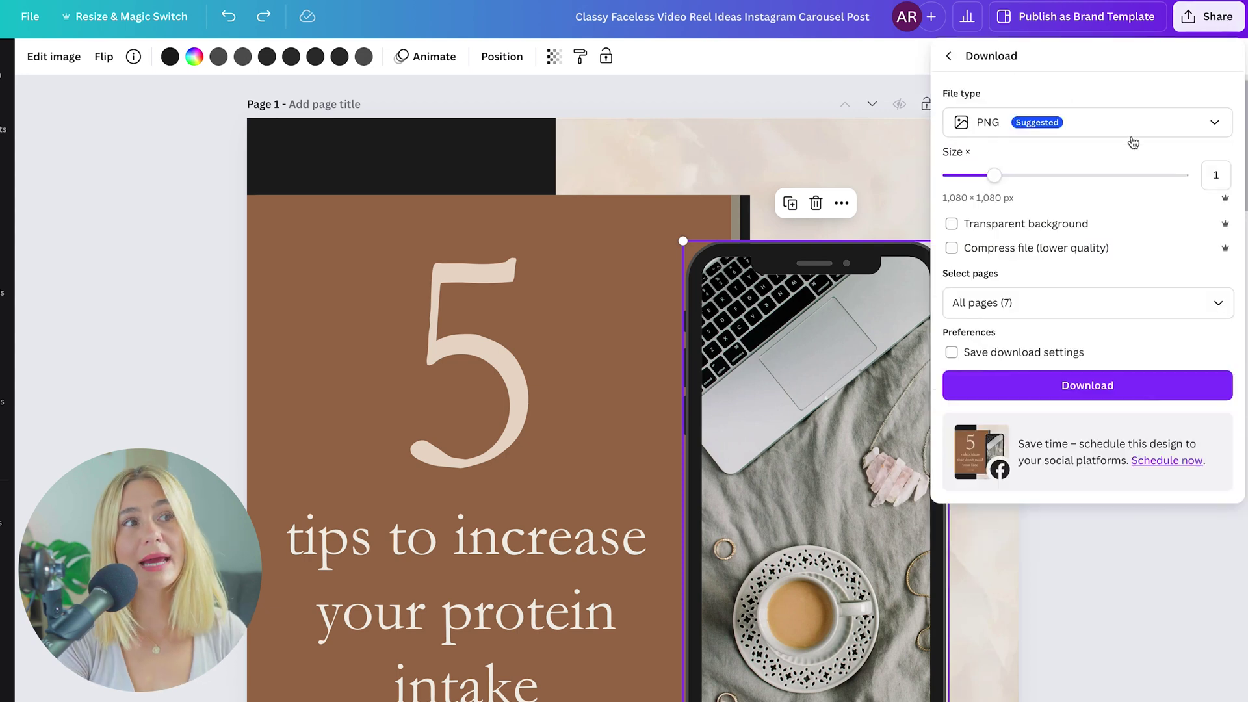
click(1210, 302)
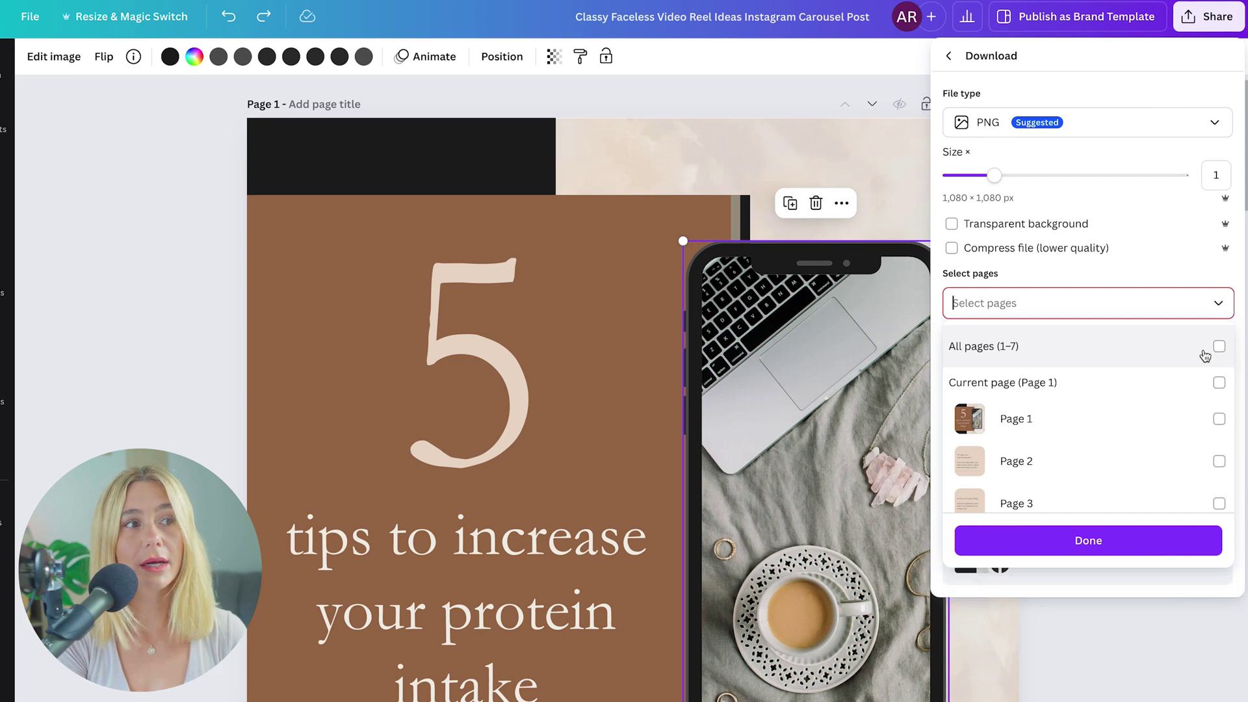
click(1218, 347)
click(1137, 540)
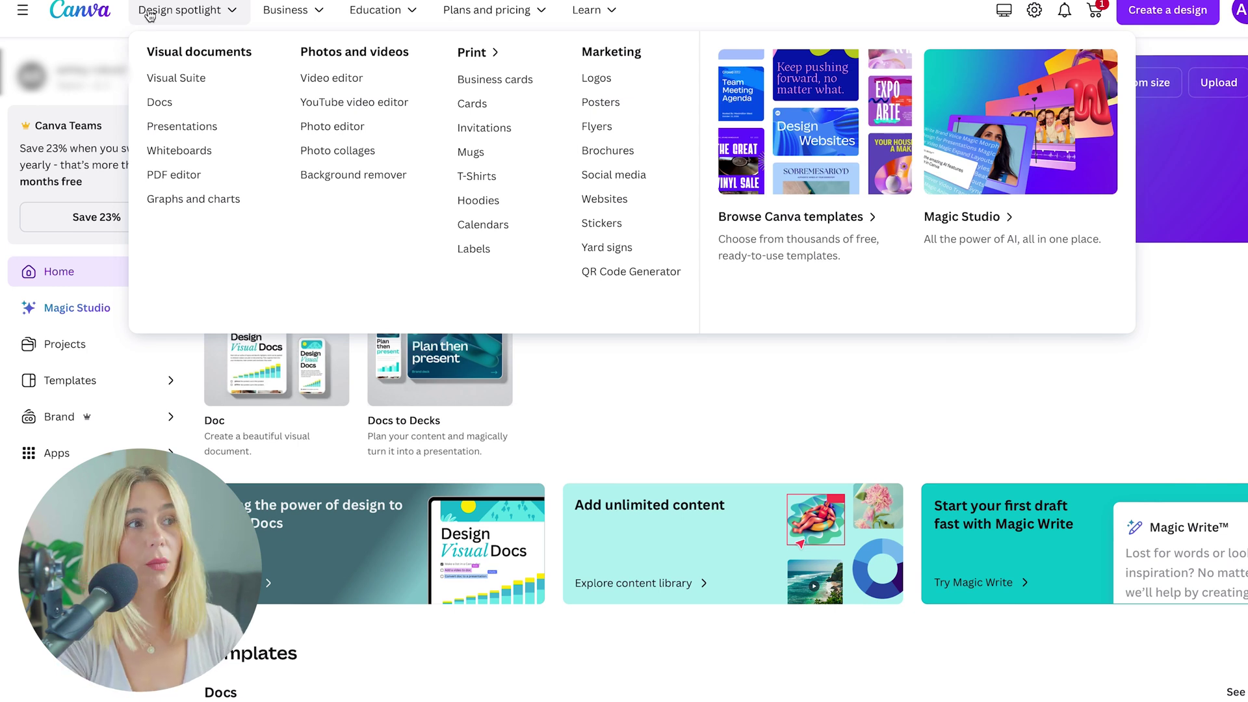
Step: Search for "wedding card" and open the Green Elegant Save The Date Wedding Card template for editing
click(637, 142)
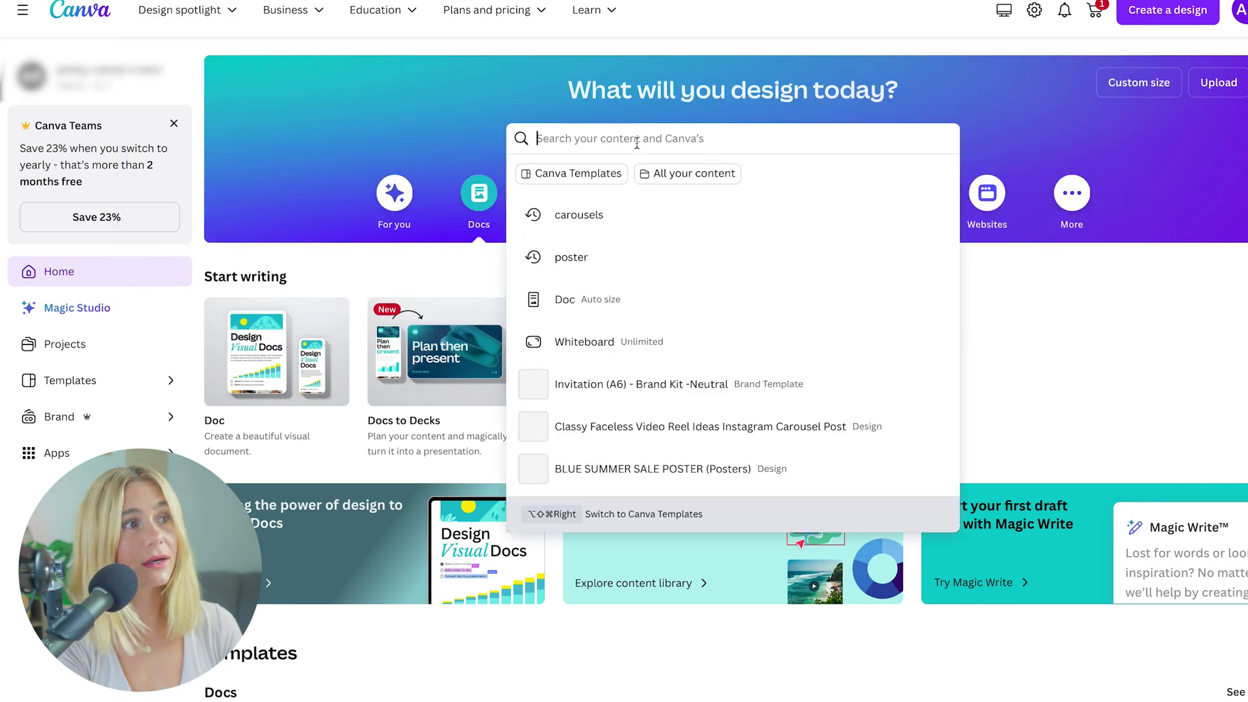
text(wedding card)
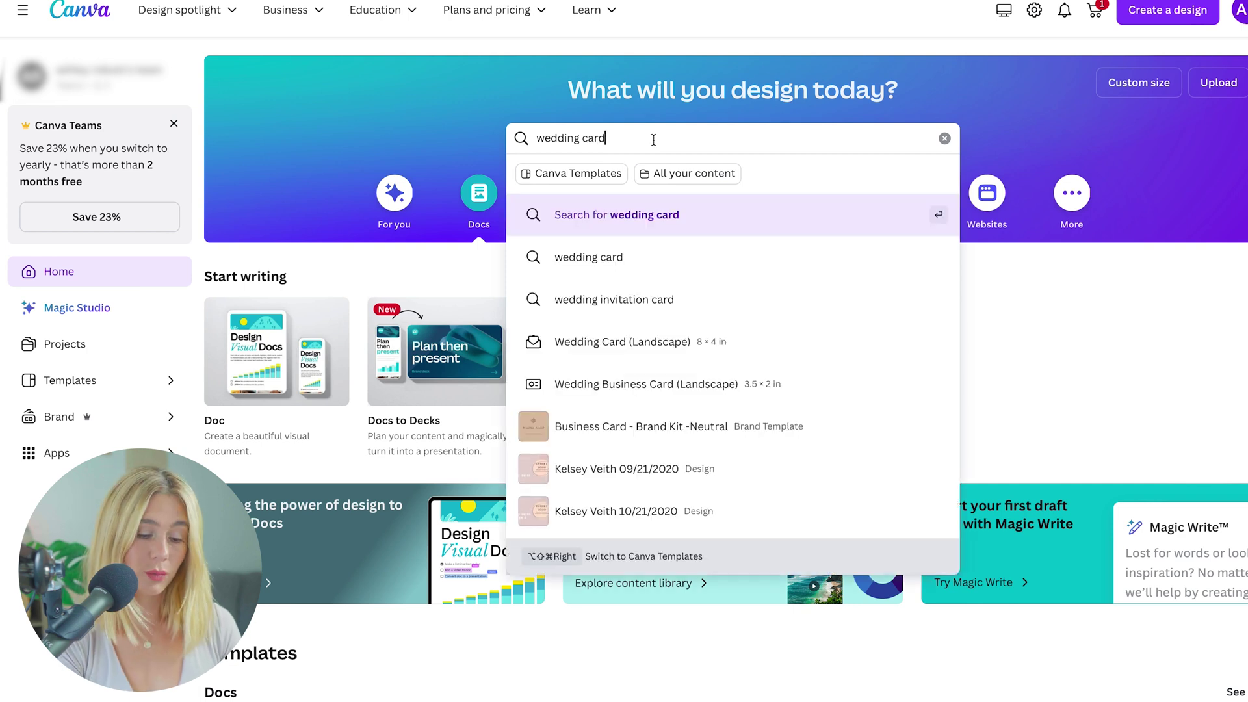
key(Return)
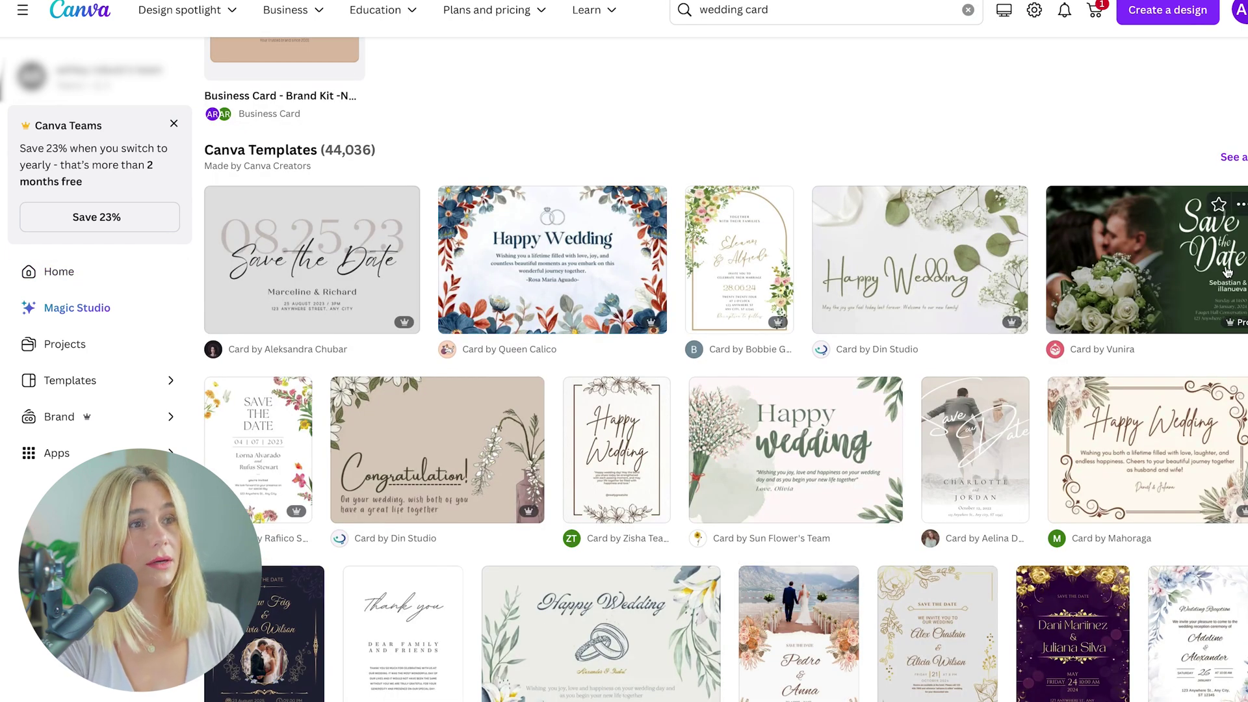
click(1213, 201)
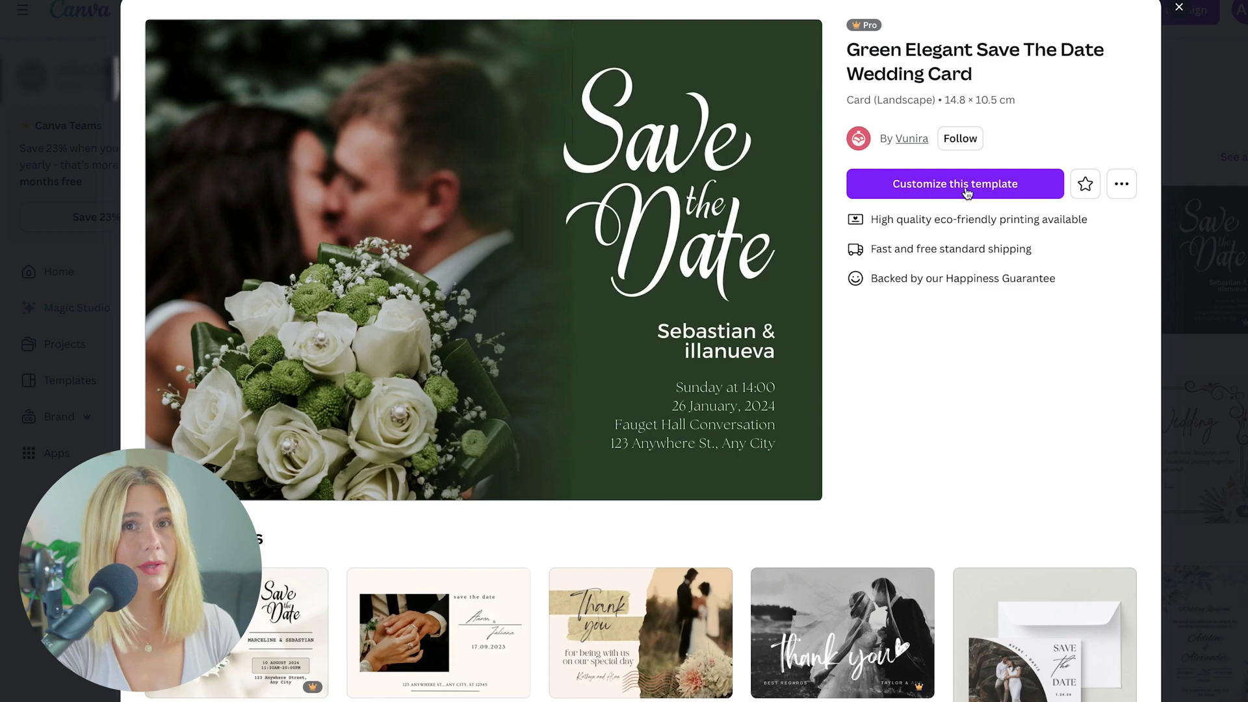
click(955, 184)
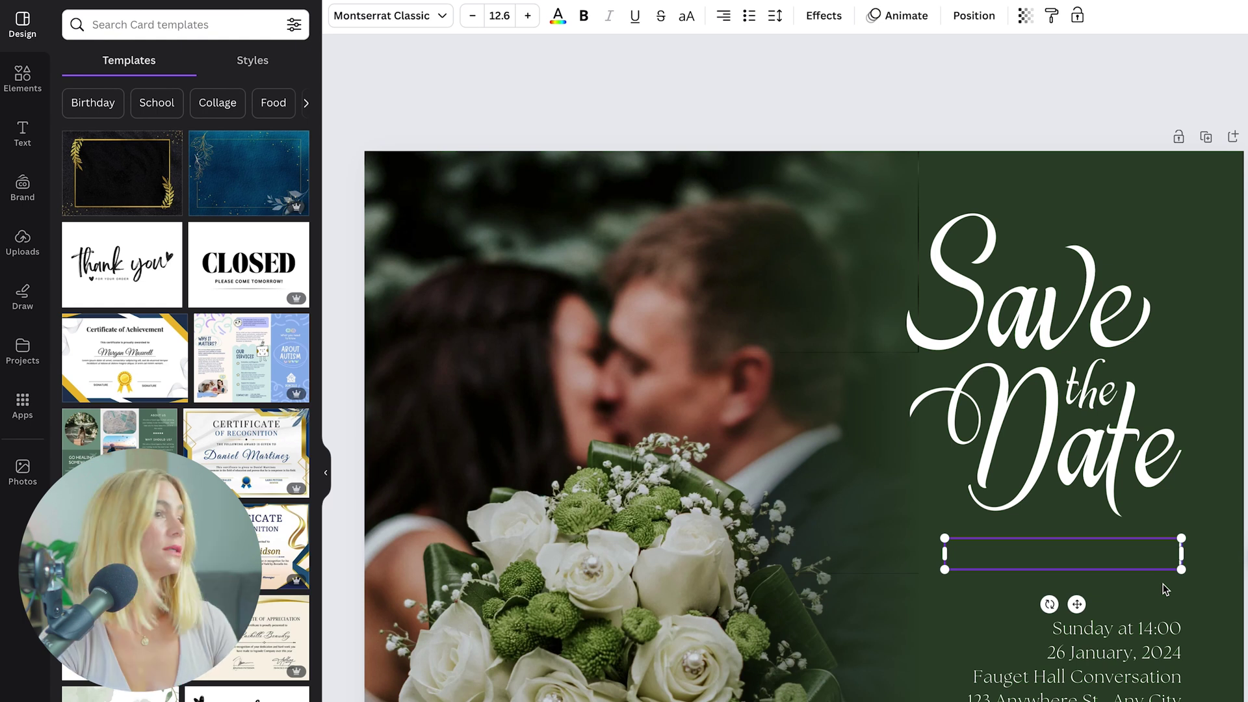
Step: Replace the wedding card's photo with the bride-and-groom picture found by searching the elements for "wedding"
click(690, 466)
key(Delete)
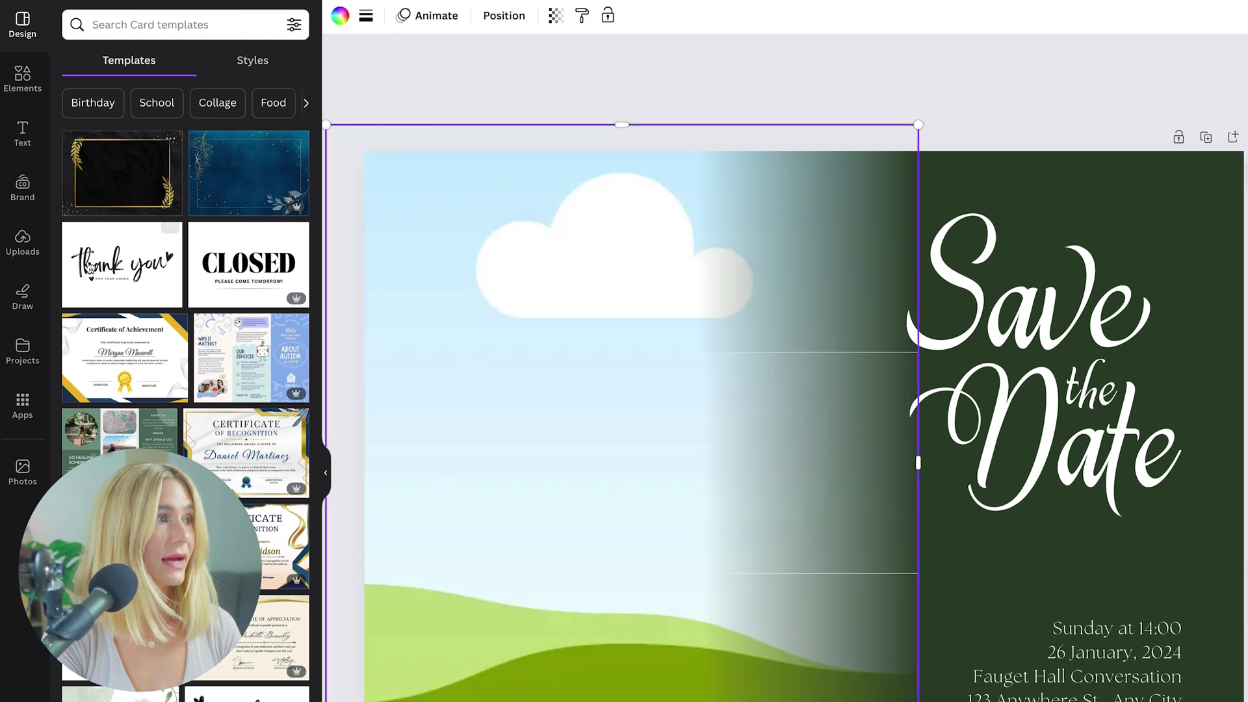
click(22, 244)
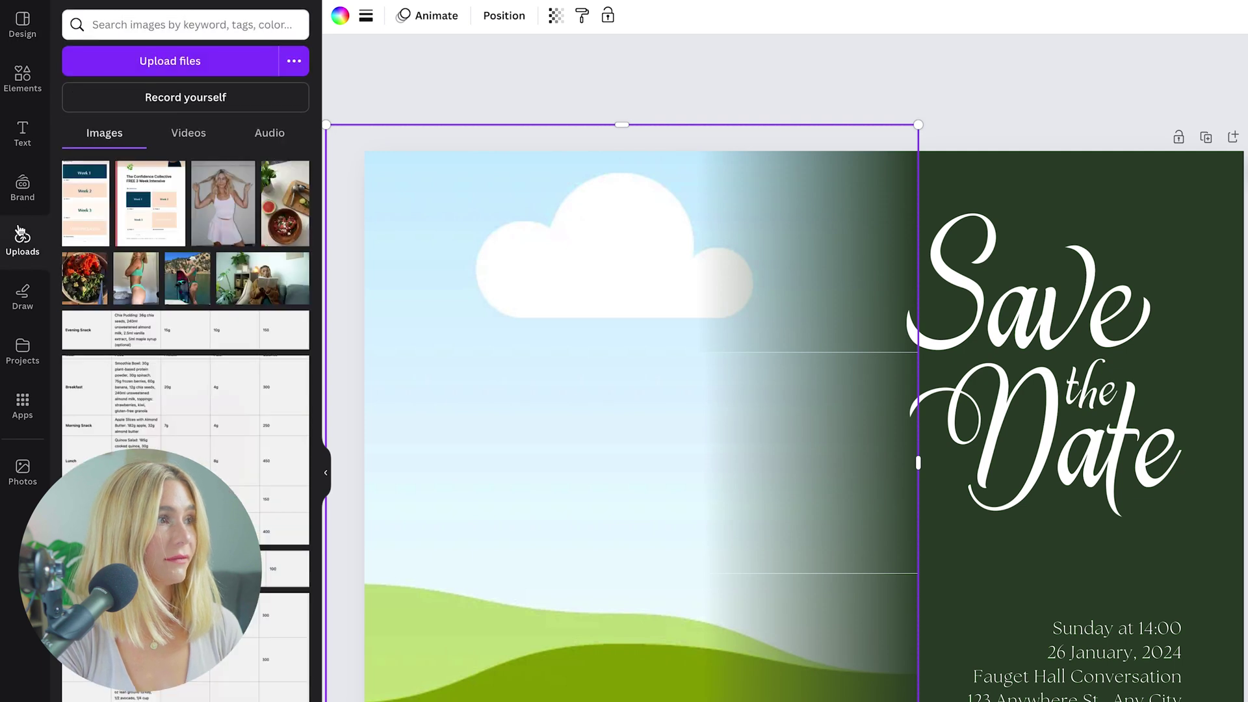
click(23, 78)
click(169, 24)
text(wedding)
key(Return)
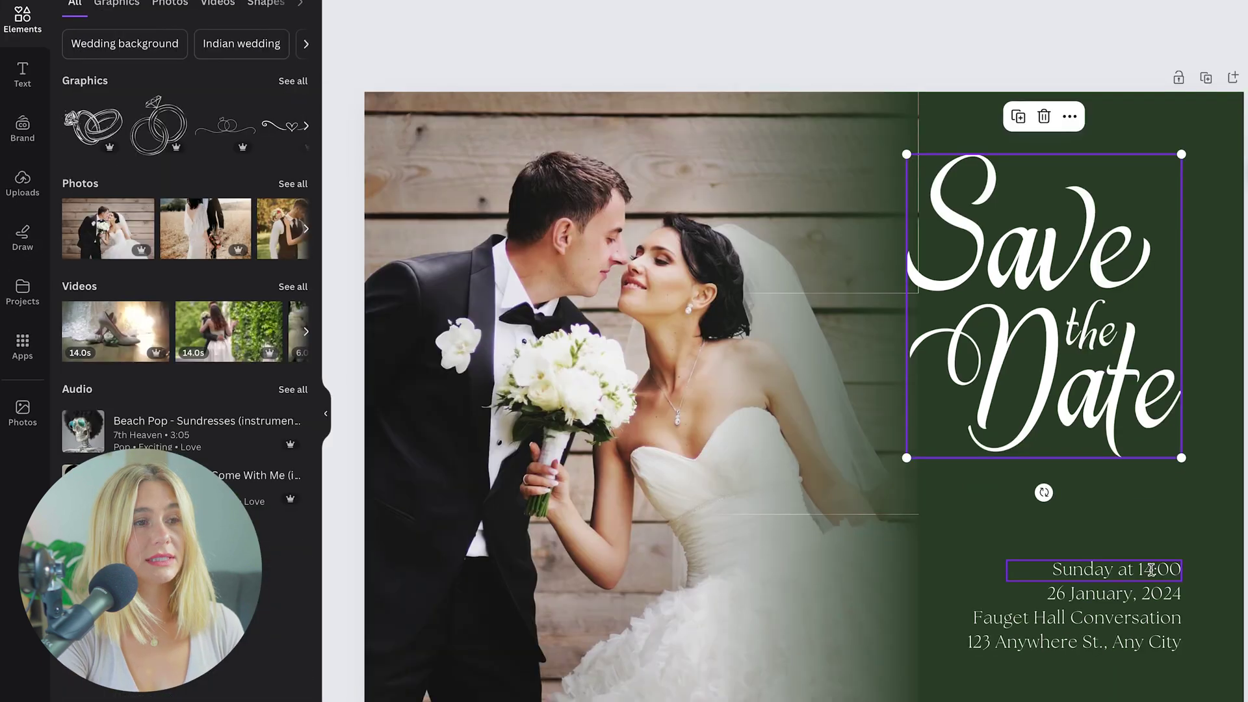
Step: Change the month in the wedding card's date line to March
click(1151, 570)
click(1124, 594)
drag(1124, 594, 1064, 594)
text(March)
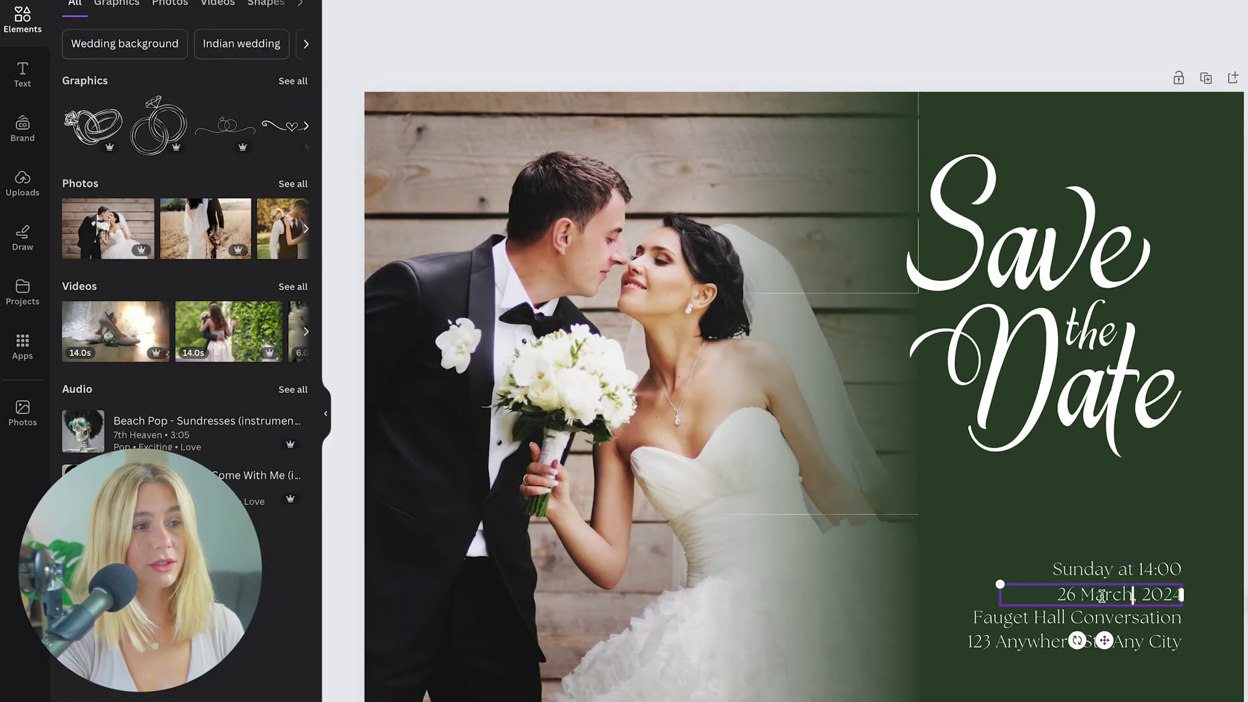
click(1072, 618)
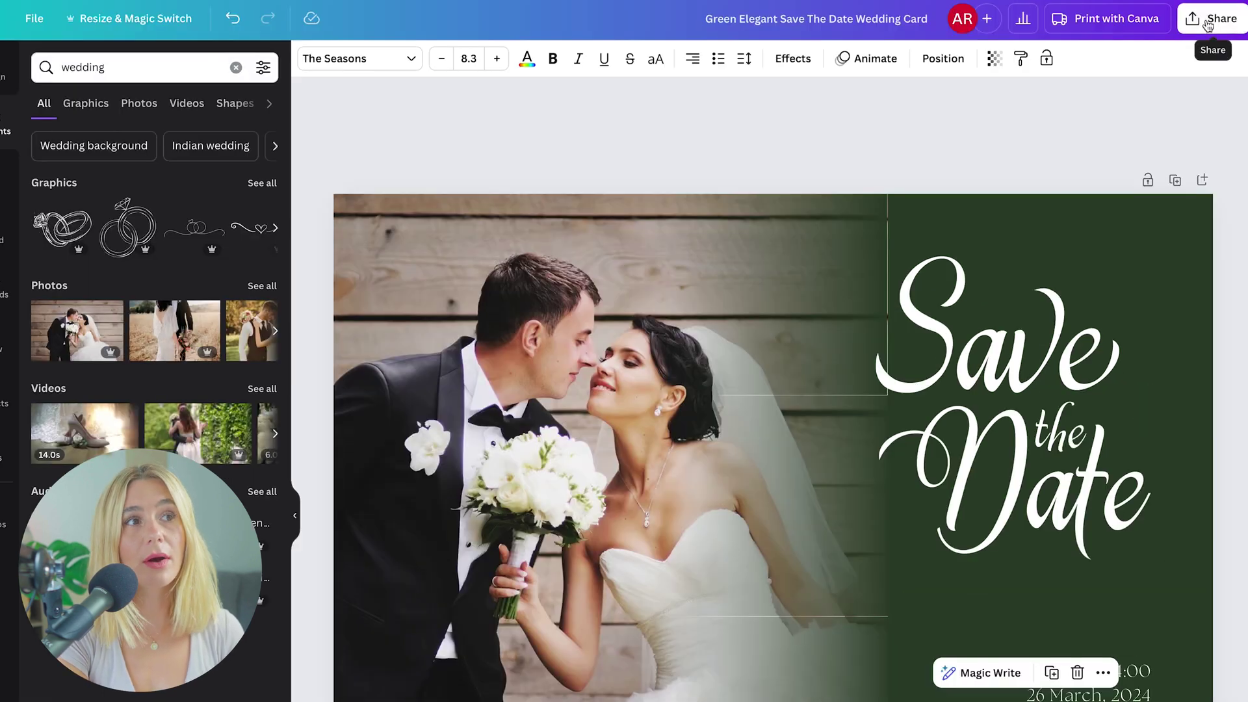
Step: Review the wedding card's download options and file types, and open its Canva printing options
click(1211, 18)
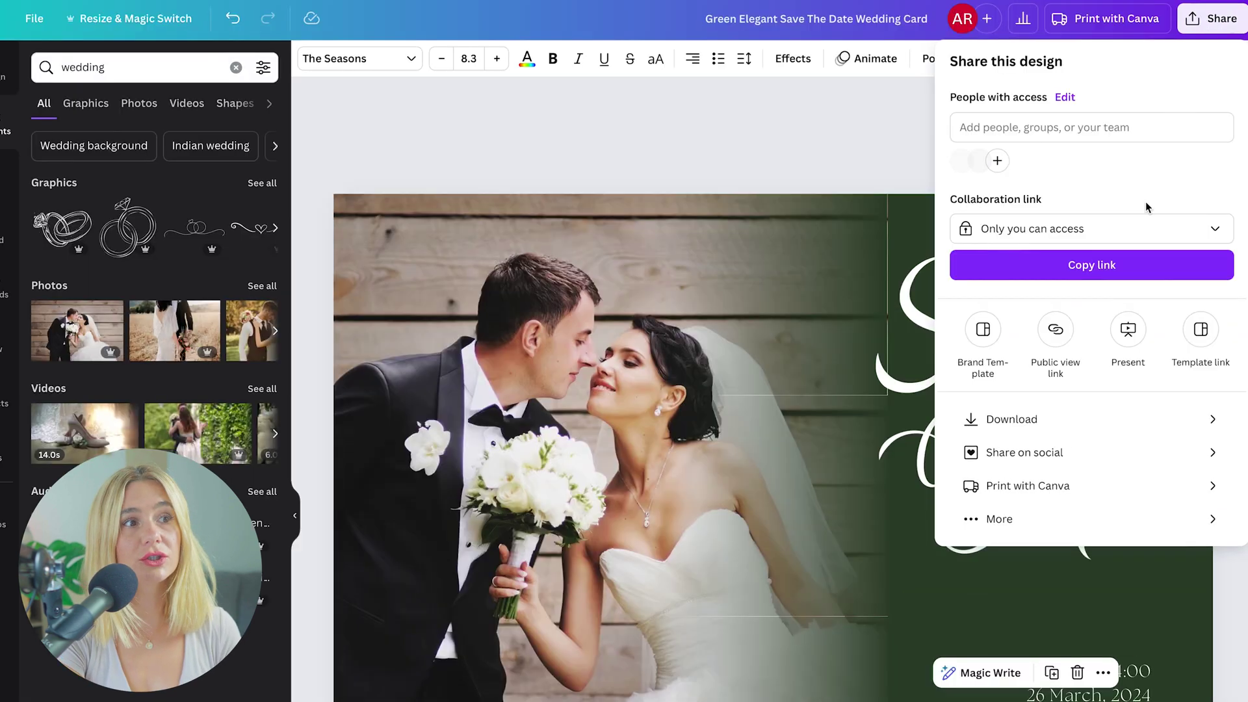
click(1055, 434)
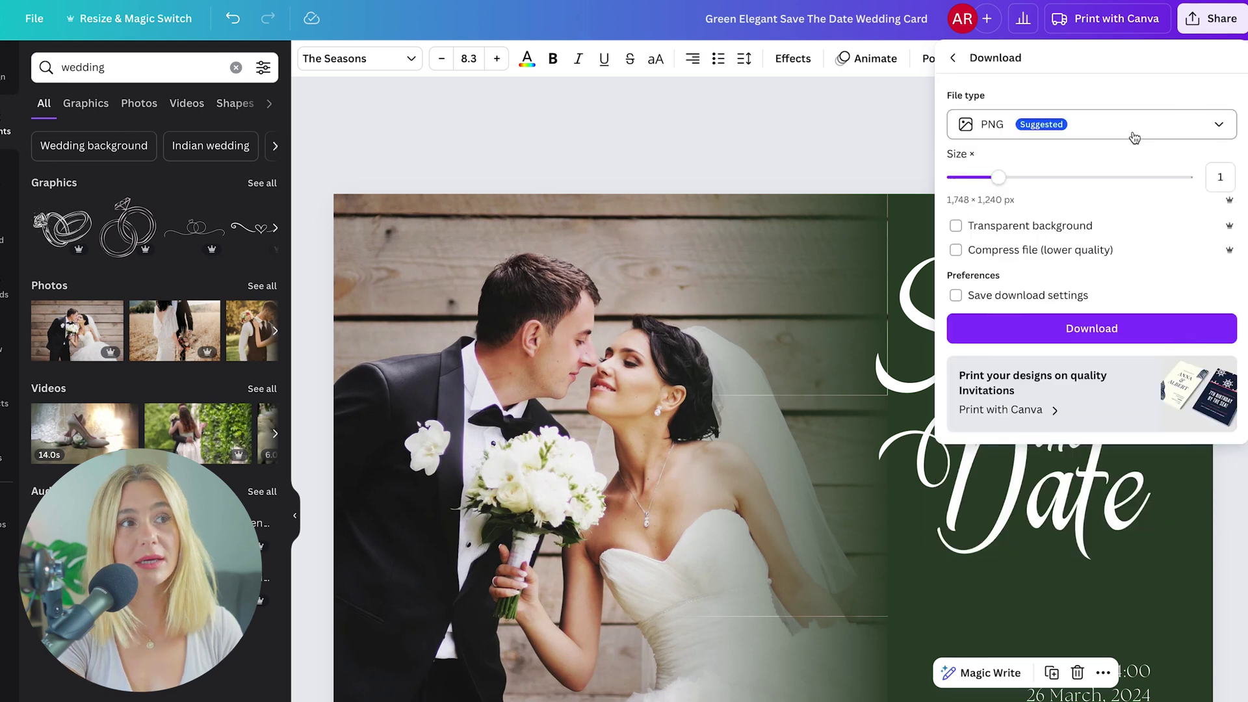
click(1131, 130)
click(998, 55)
click(1082, 20)
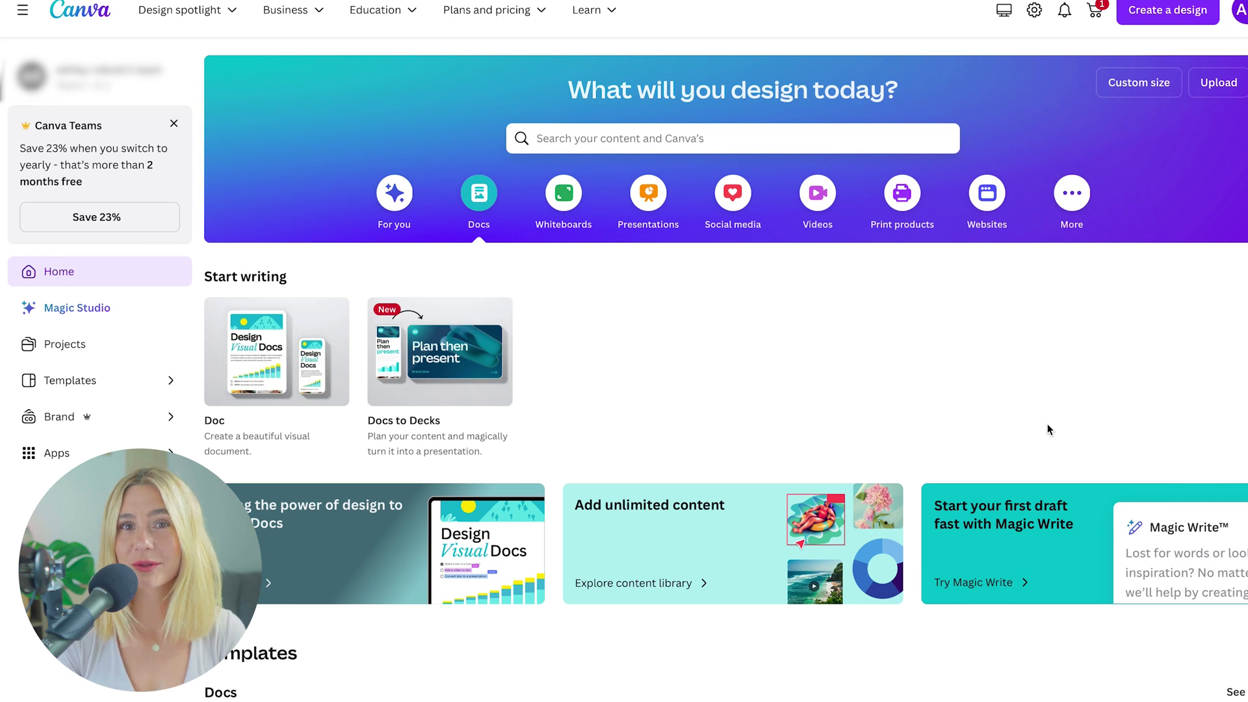
Step: Search for "thank you card" and open the multicoloured "Thank You So Much" card template for editing
click(700, 135)
text(thank you card)
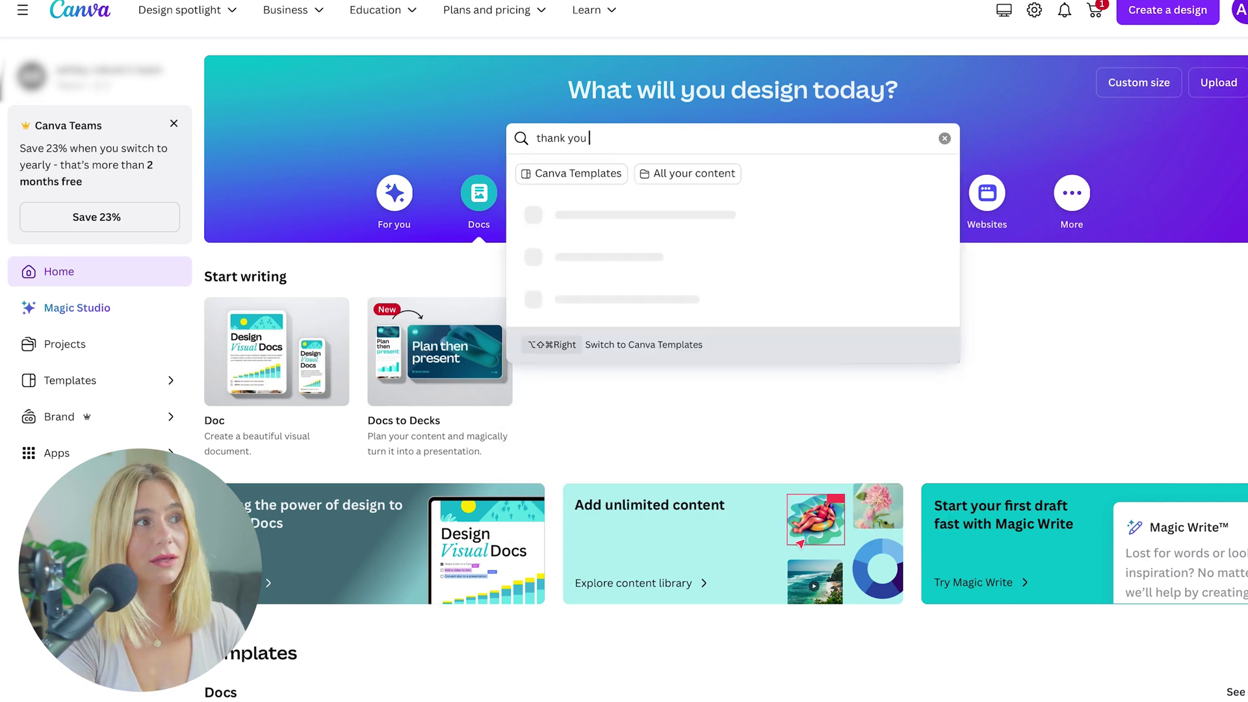
key(Return)
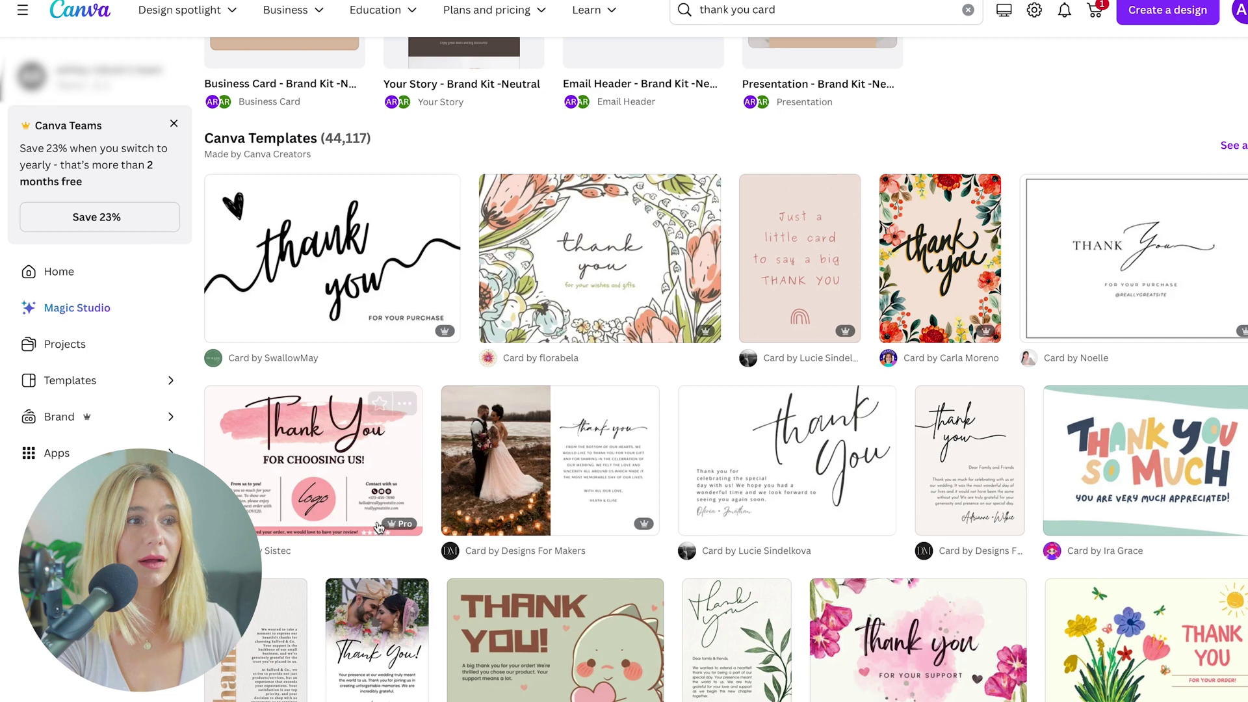
click(1144, 458)
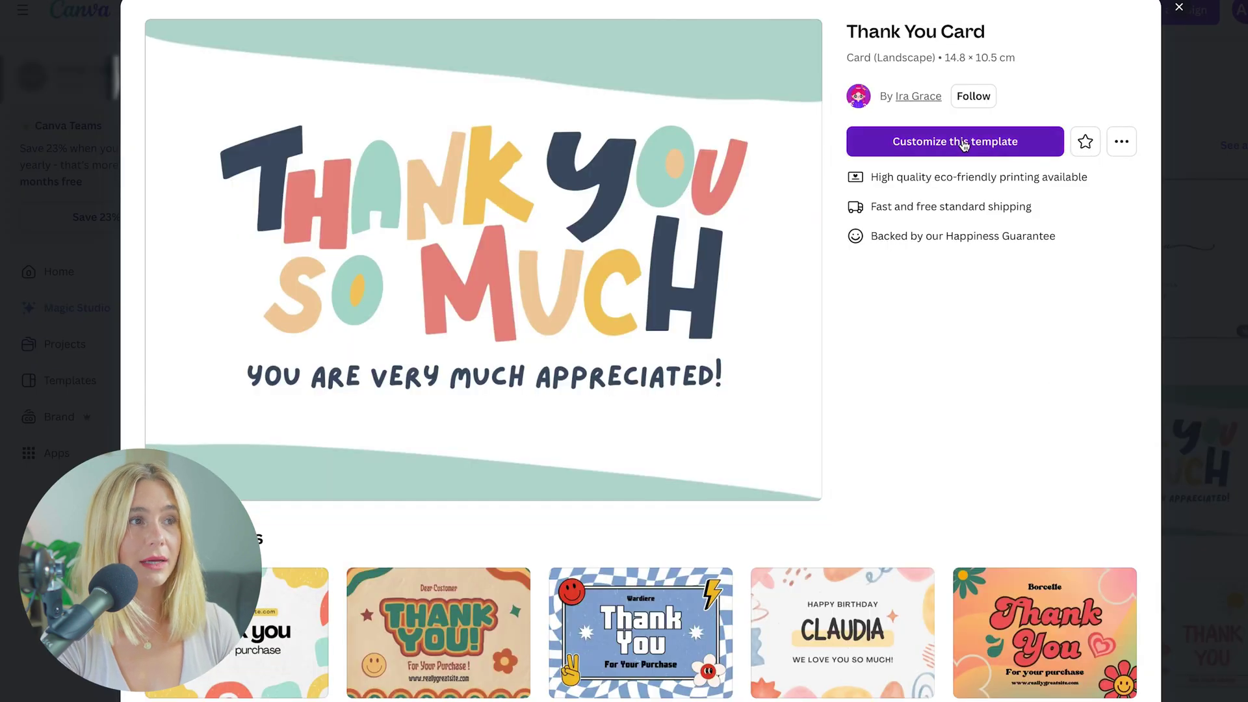
click(964, 144)
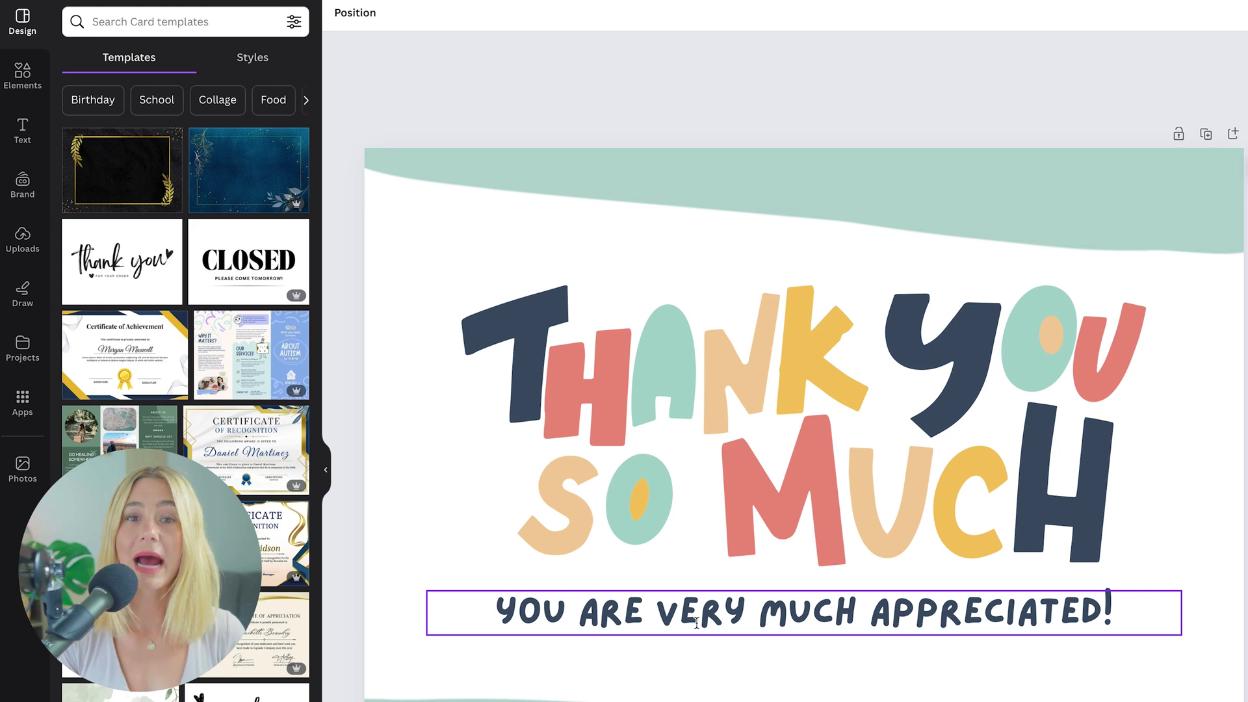
key(Escape)
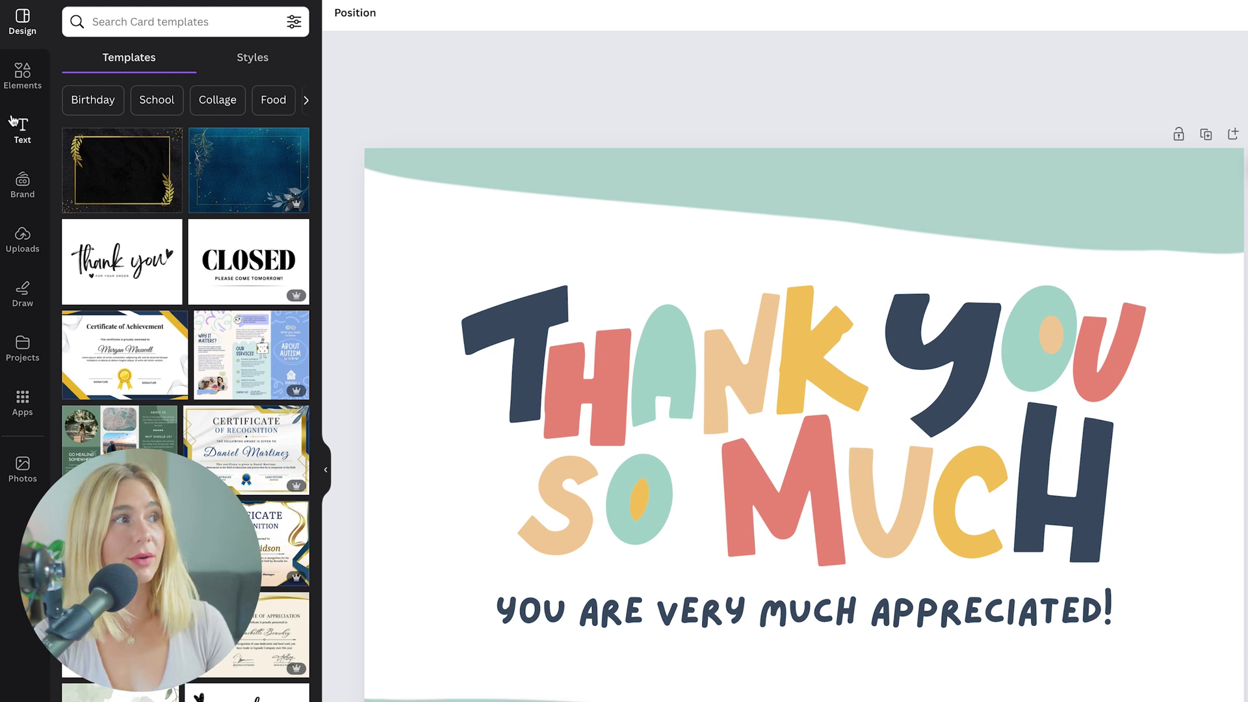
Step: Switch the active brand kit to the Mindful MetabolismMethod Brand Kit
click(22, 185)
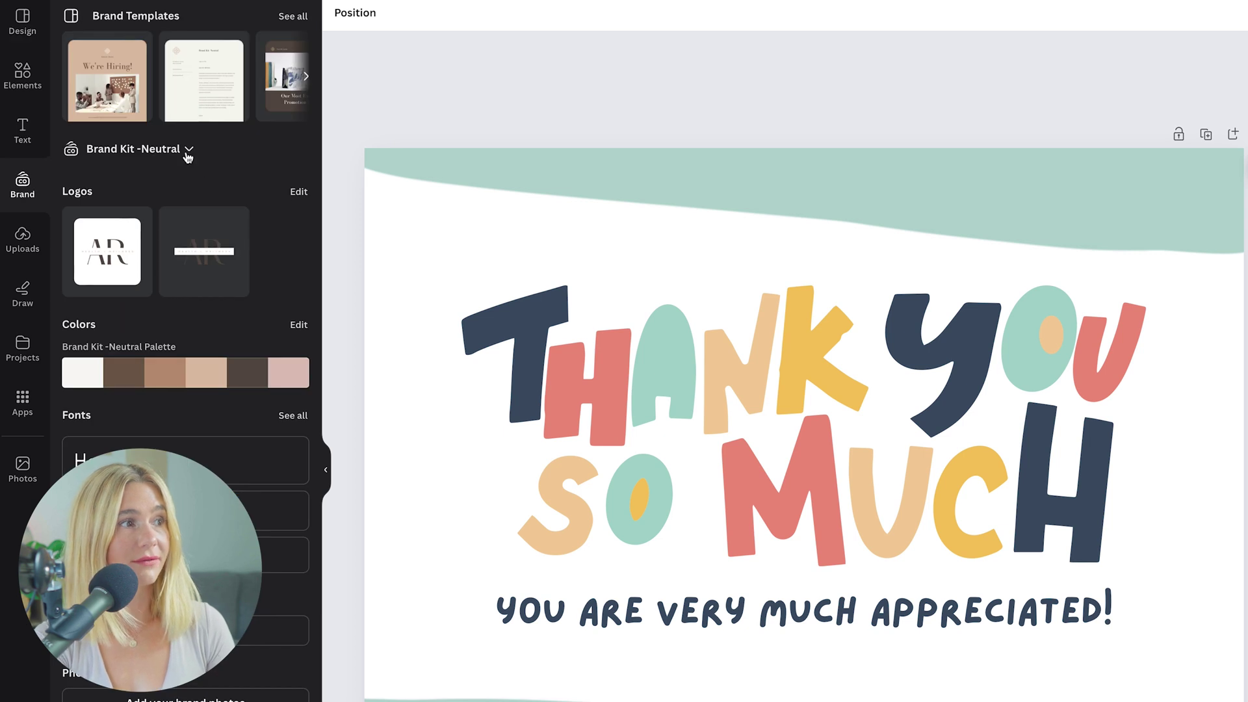
click(188, 151)
click(537, 559)
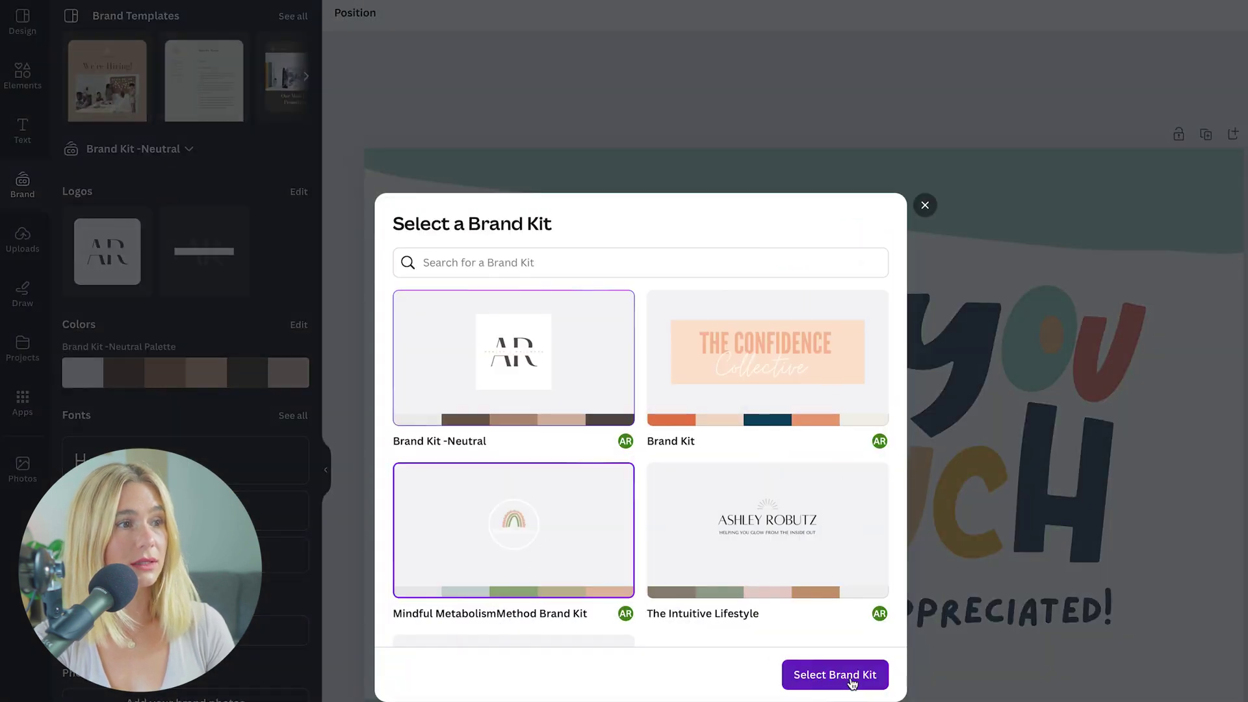
click(835, 674)
Step: Apply the brand kit's color palette to the thank you card and shuffle it to a light background with green text
click(163, 372)
click(163, 371)
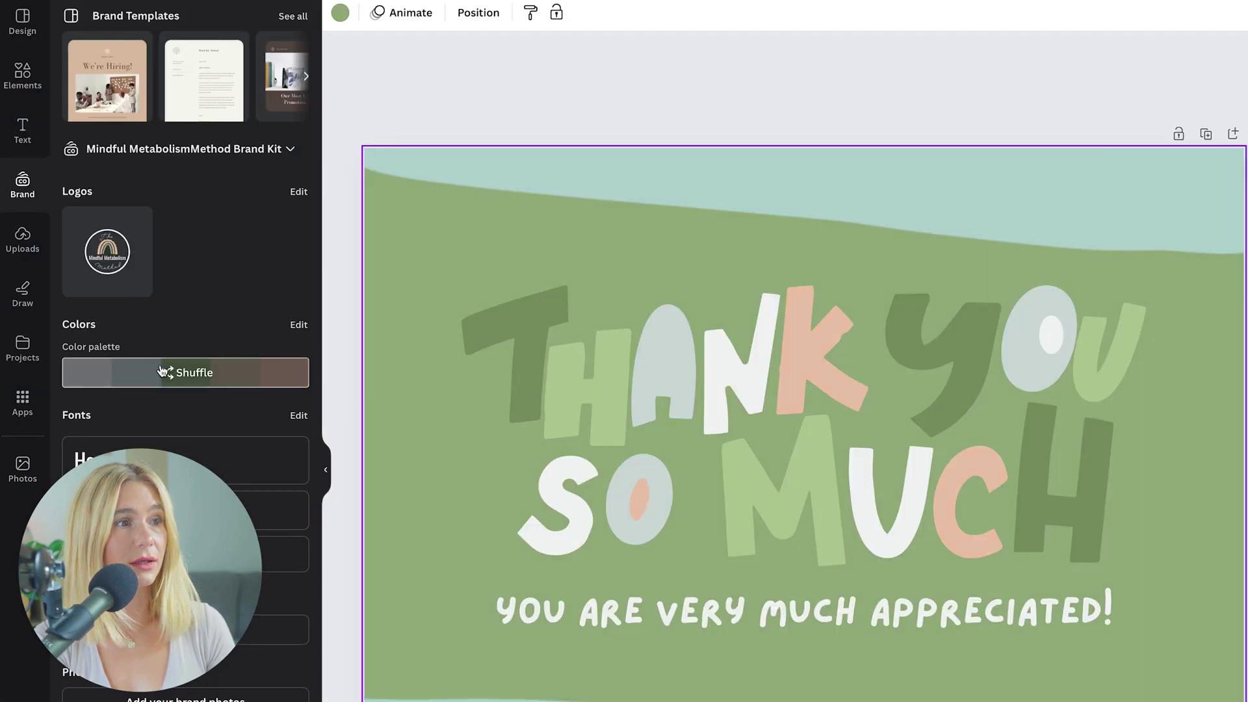
click(163, 372)
Step: Add the brand logo to the thank you card, shrink it and place it in the card's upper-right corner
click(107, 252)
drag(979, 286, 870, 393)
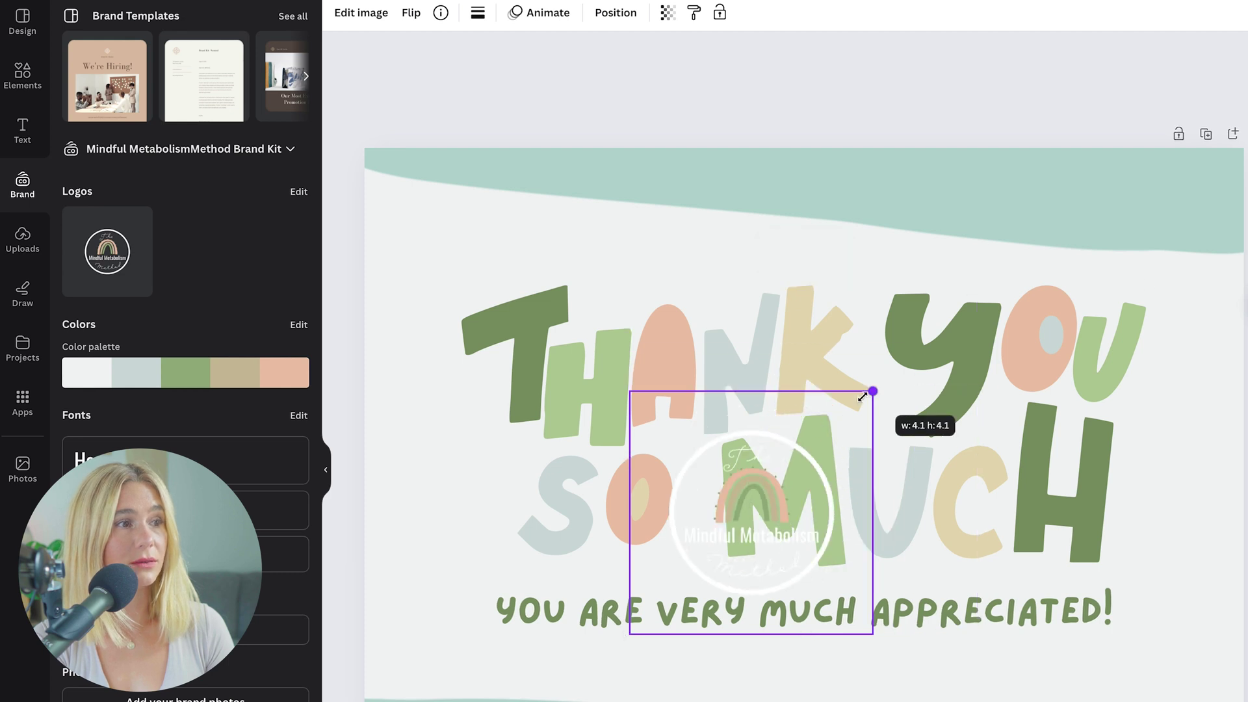
drag(870, 393, 850, 412)
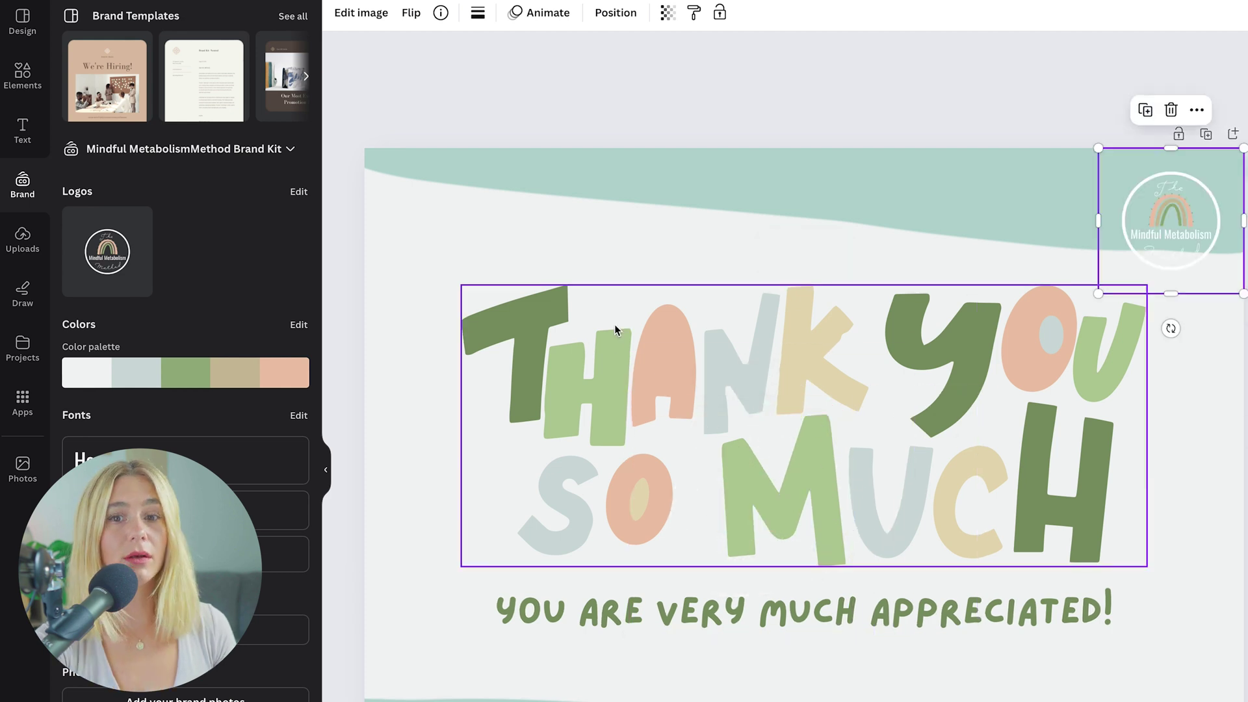
Step: Try a curved "we love you!" text above the heading without its curve and with the Echo, Glitch and Hollow effects
click(23, 130)
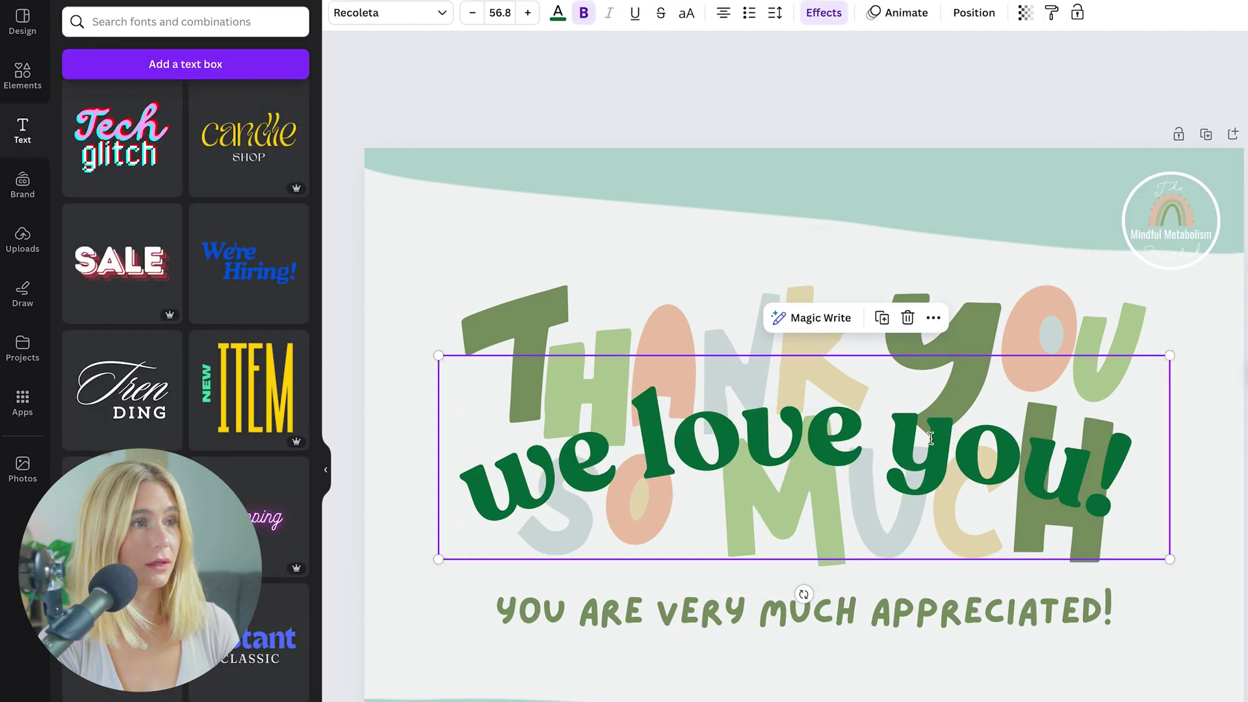
drag(932, 426, 932, 190)
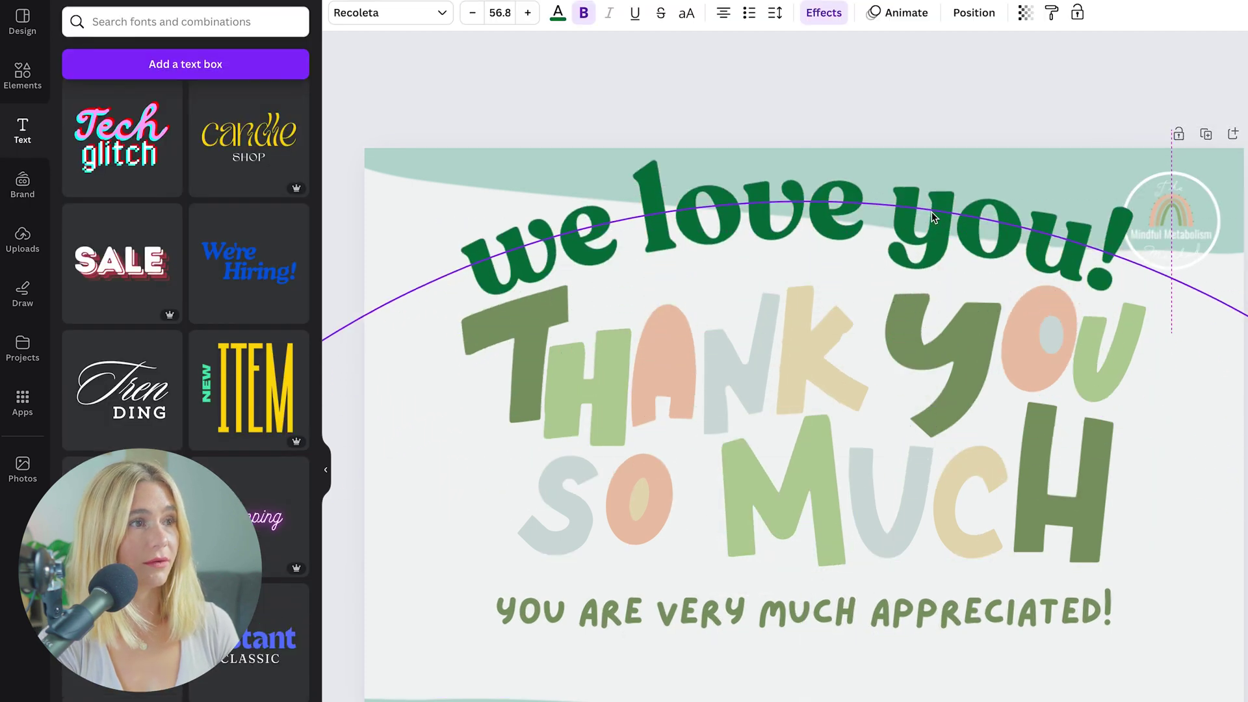
click(824, 15)
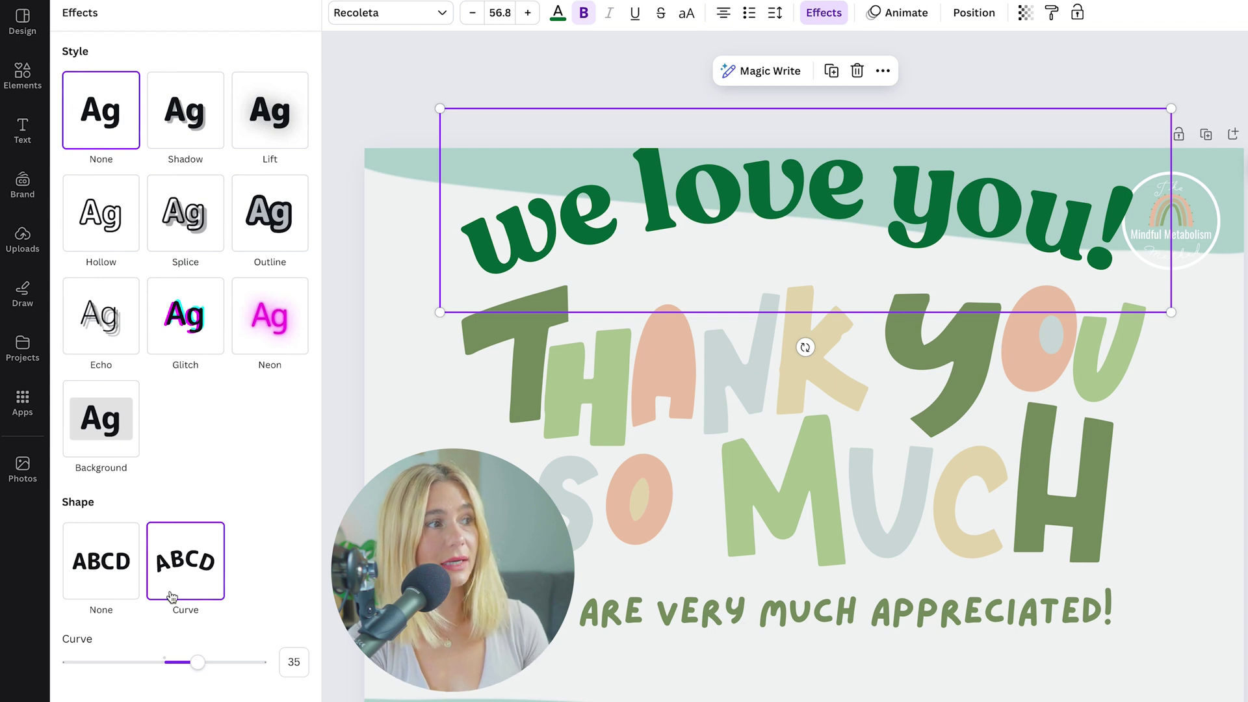
click(130, 566)
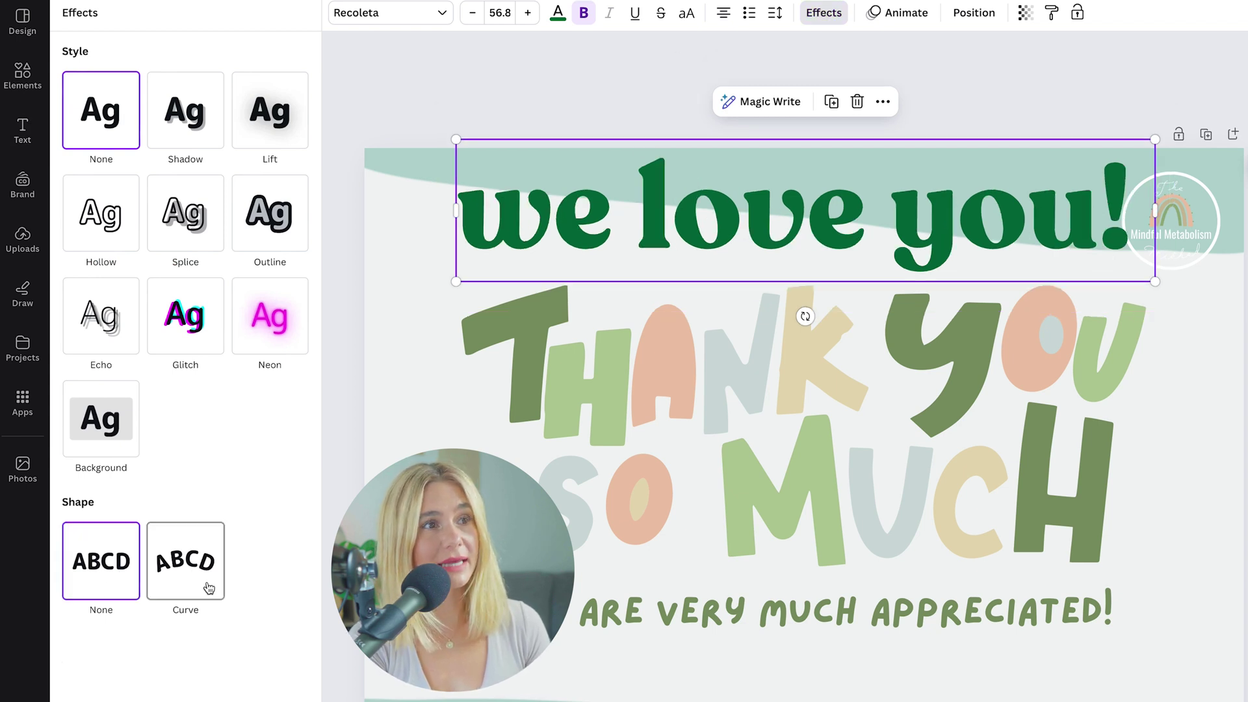
click(101, 316)
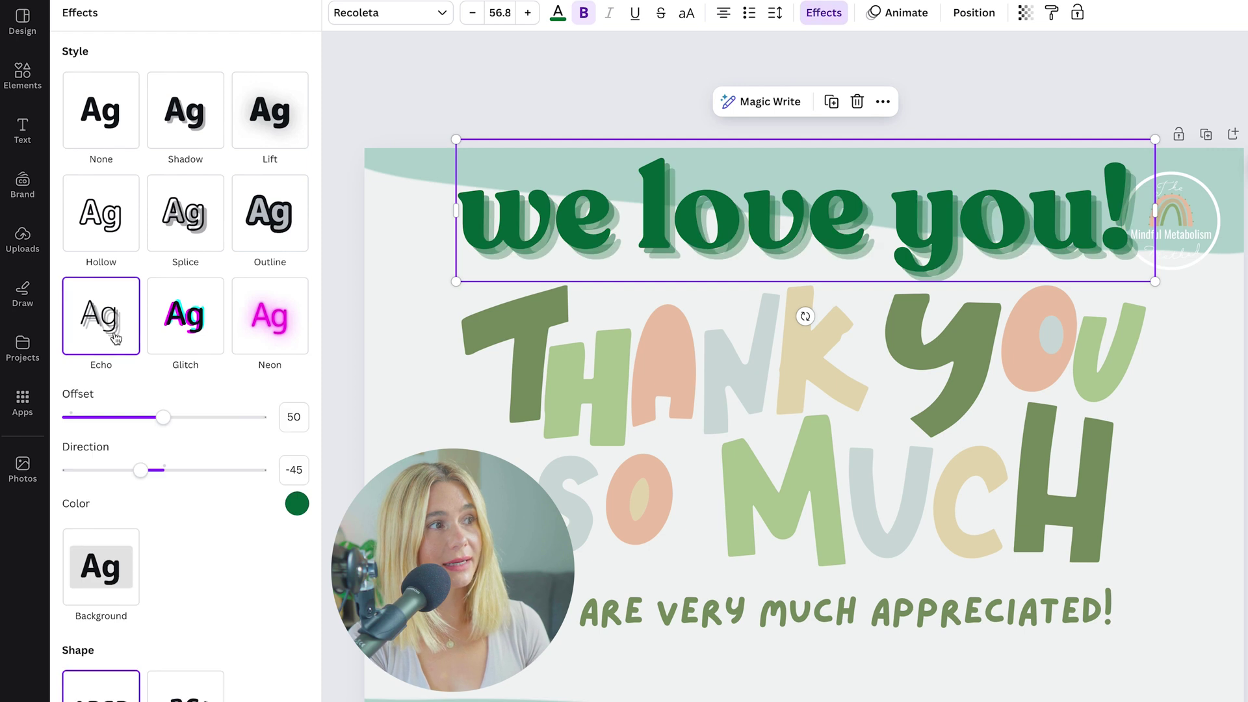
click(210, 296)
click(101, 215)
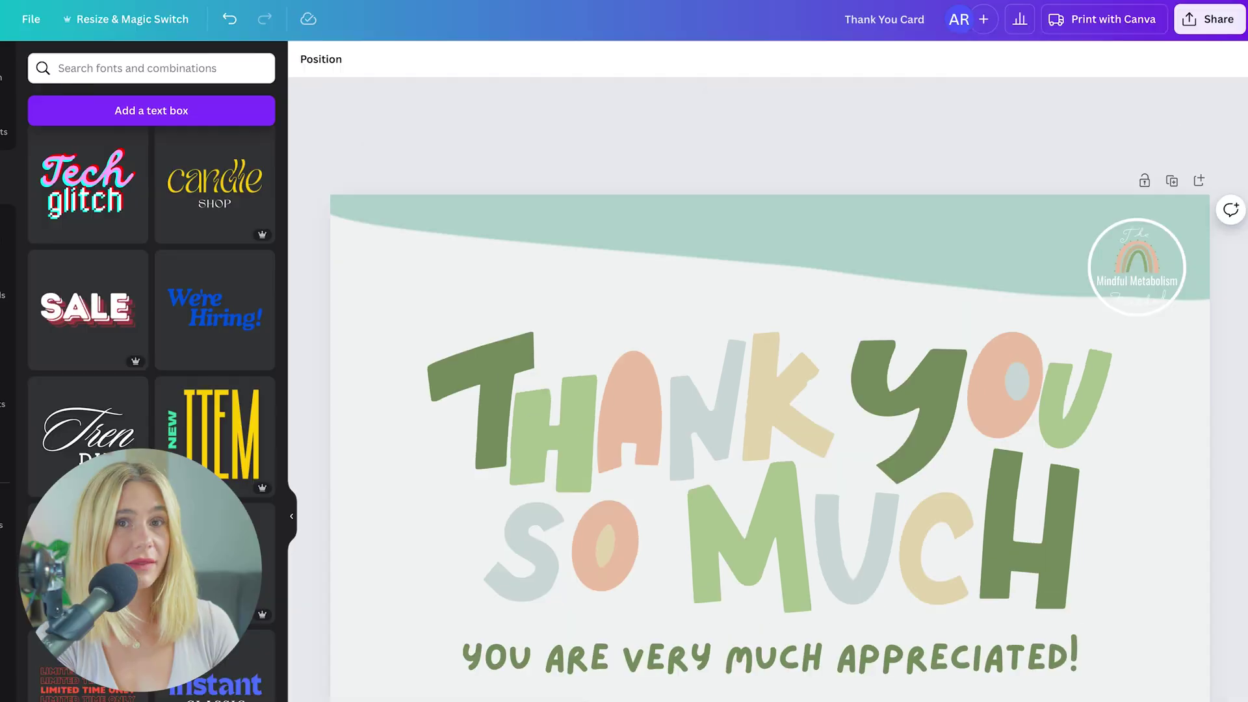
Step: Open the thank you card's sharing options
click(1211, 19)
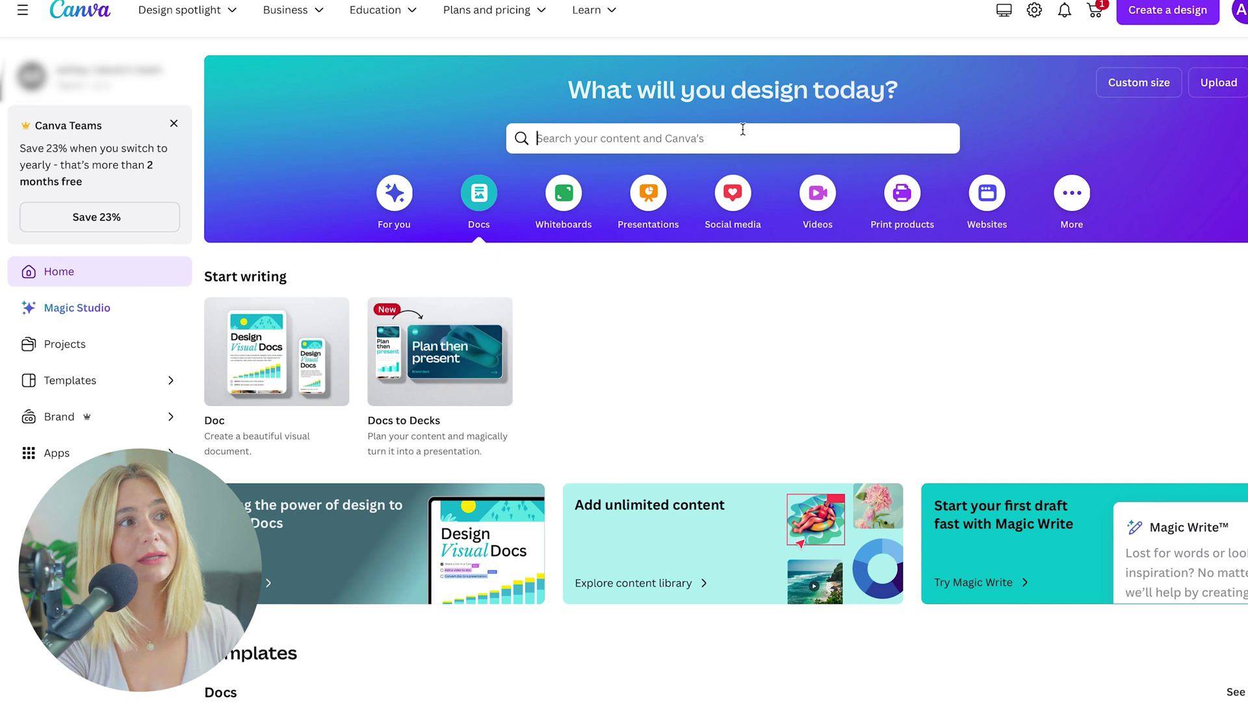
Step: Search for "business cards" and open the Cream and Gray Organic Natural Cosmetics Single-Side Business Card template for customizing
text(business cards)
key(Return)
scroll(991, 563, down, 3)
scroll(992, 563, down, 5)
scroll(991, 563, up, 3)
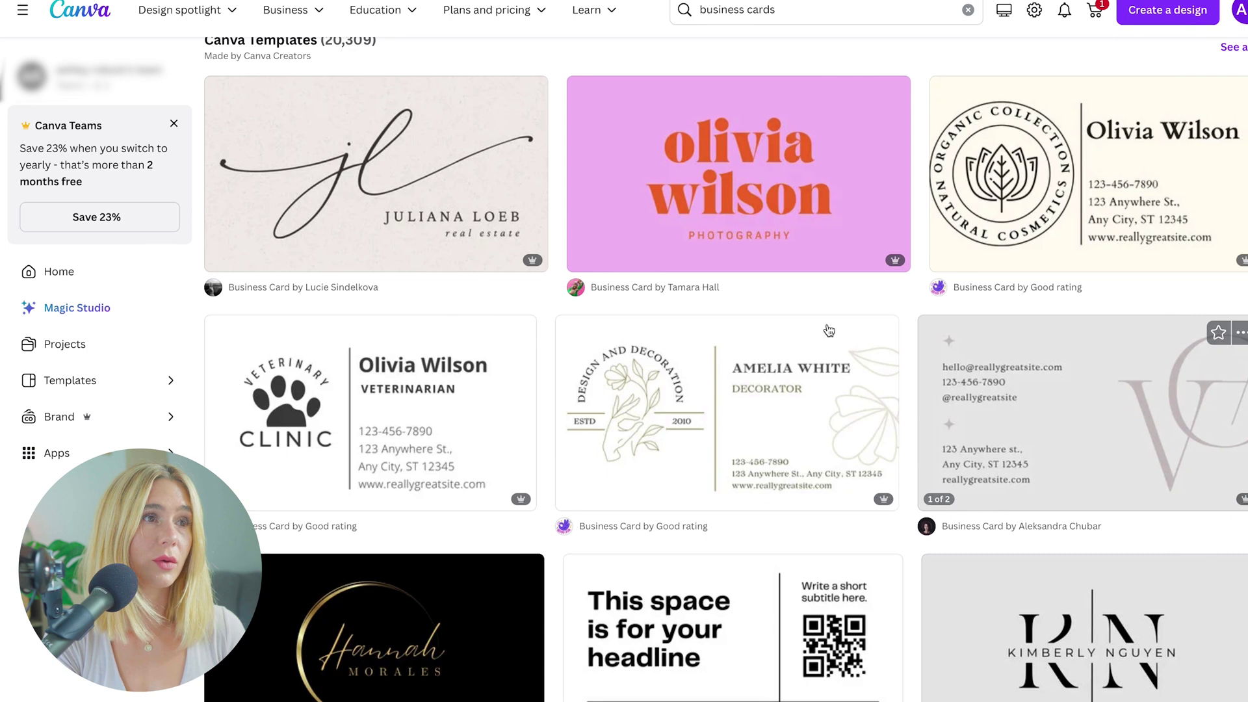
click(975, 227)
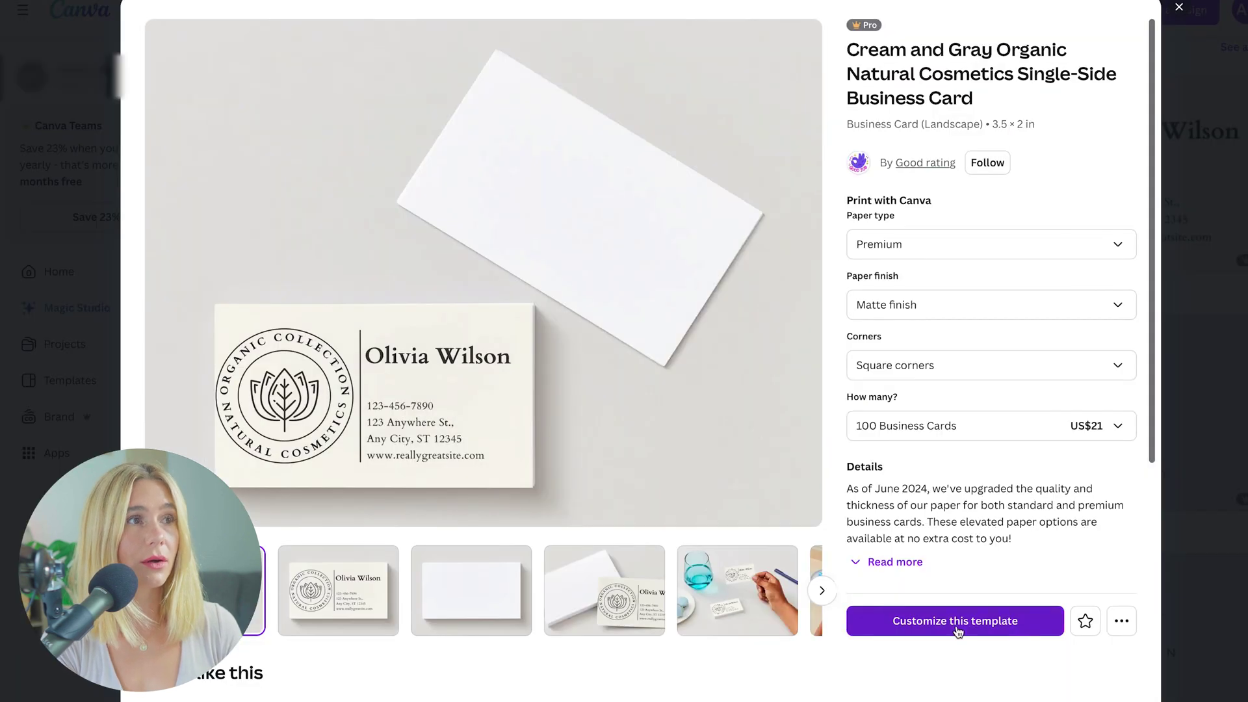
click(955, 621)
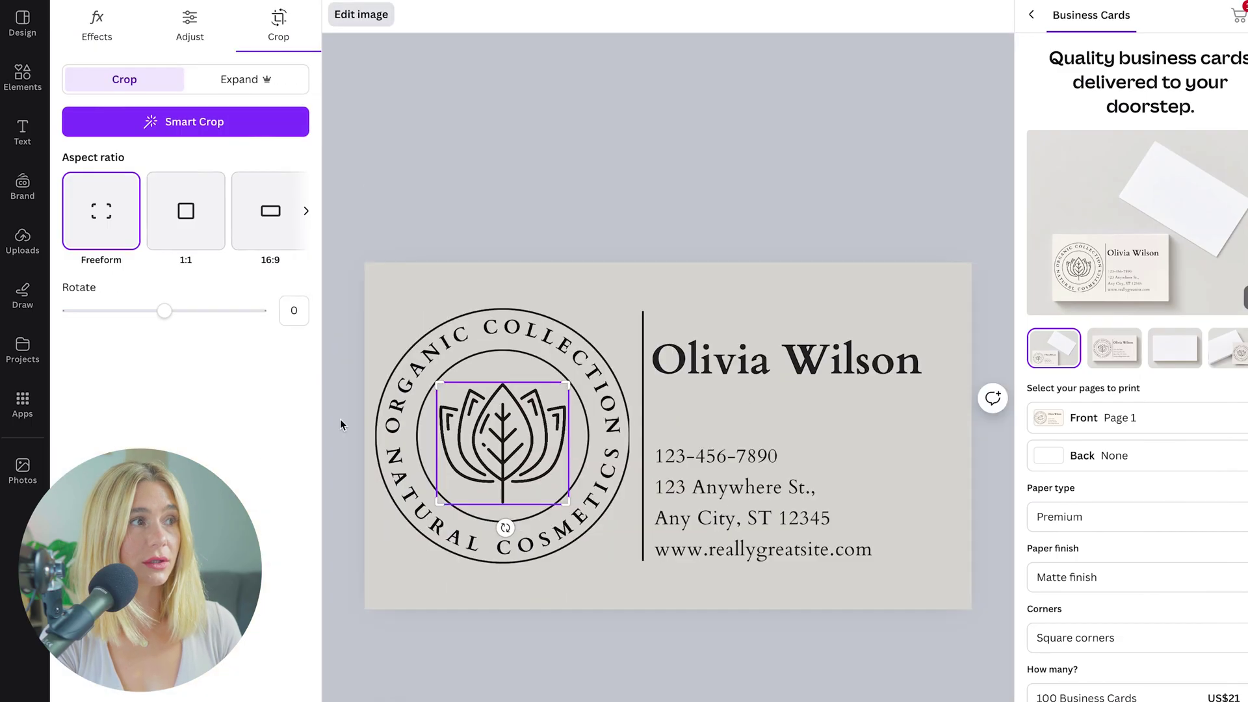
Step: Apply the Mindful MetabolismMethod brand kit's color palette to the business card
key(Escape)
click(786, 360)
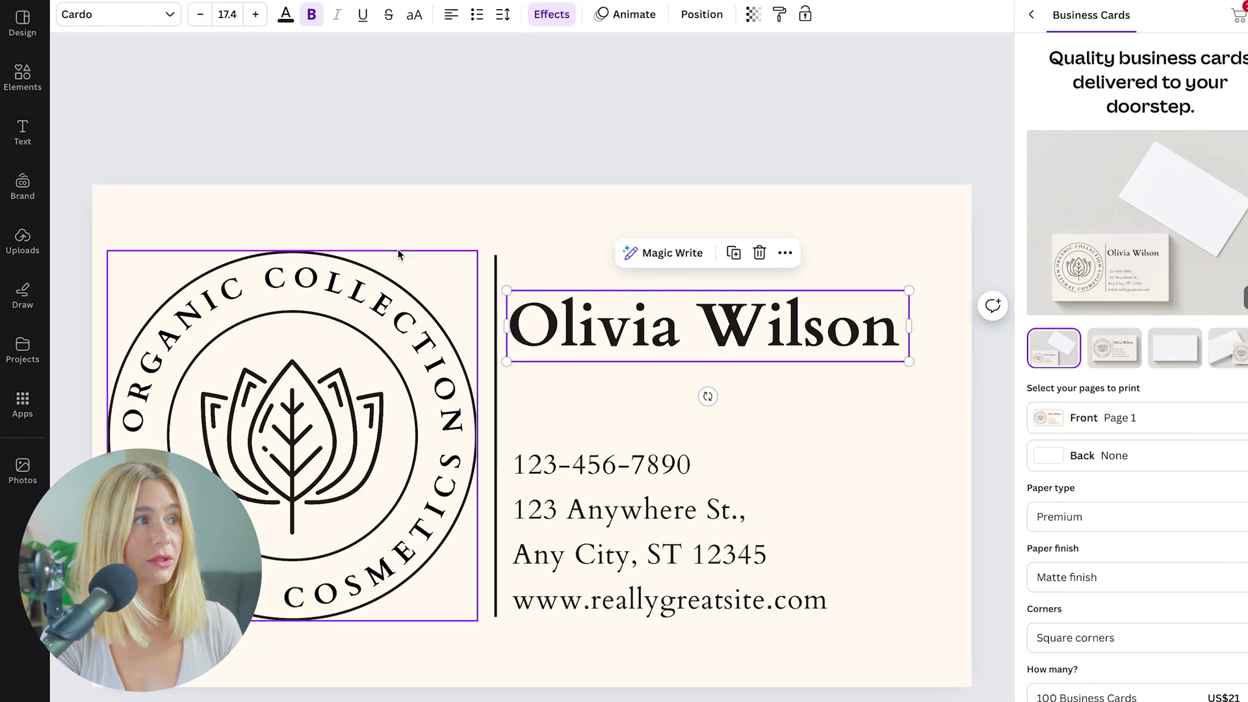
click(22, 185)
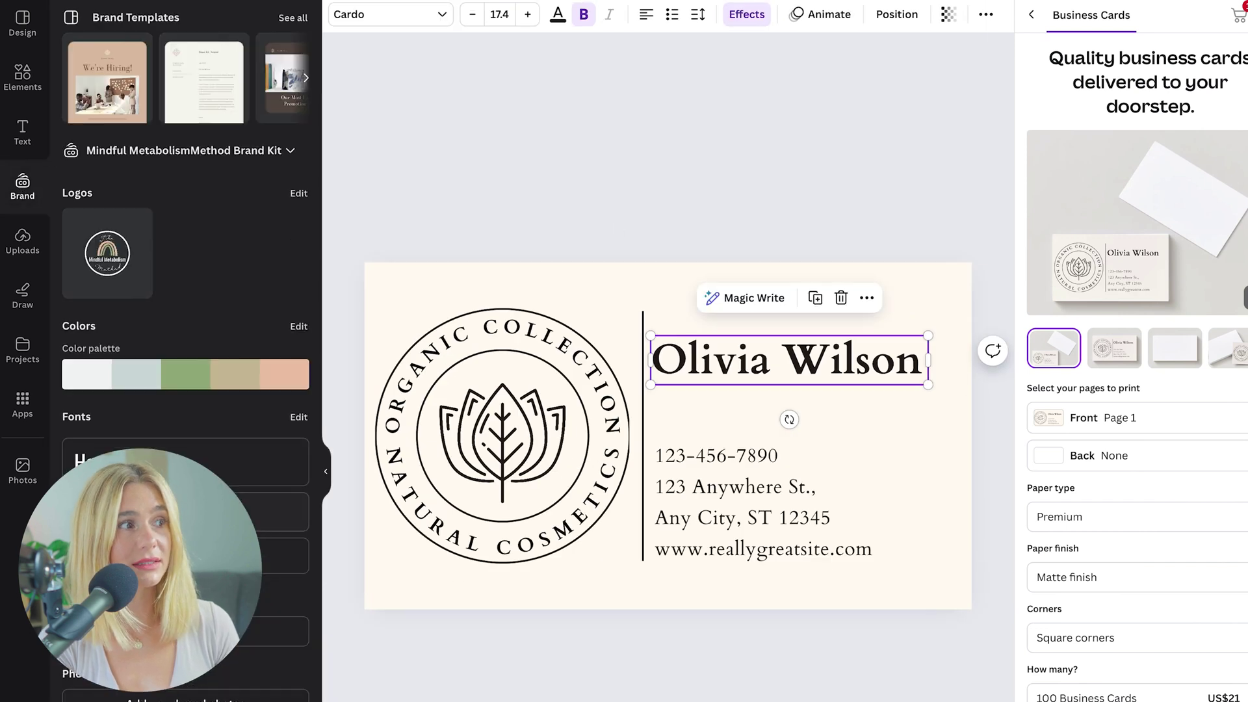
click(150, 382)
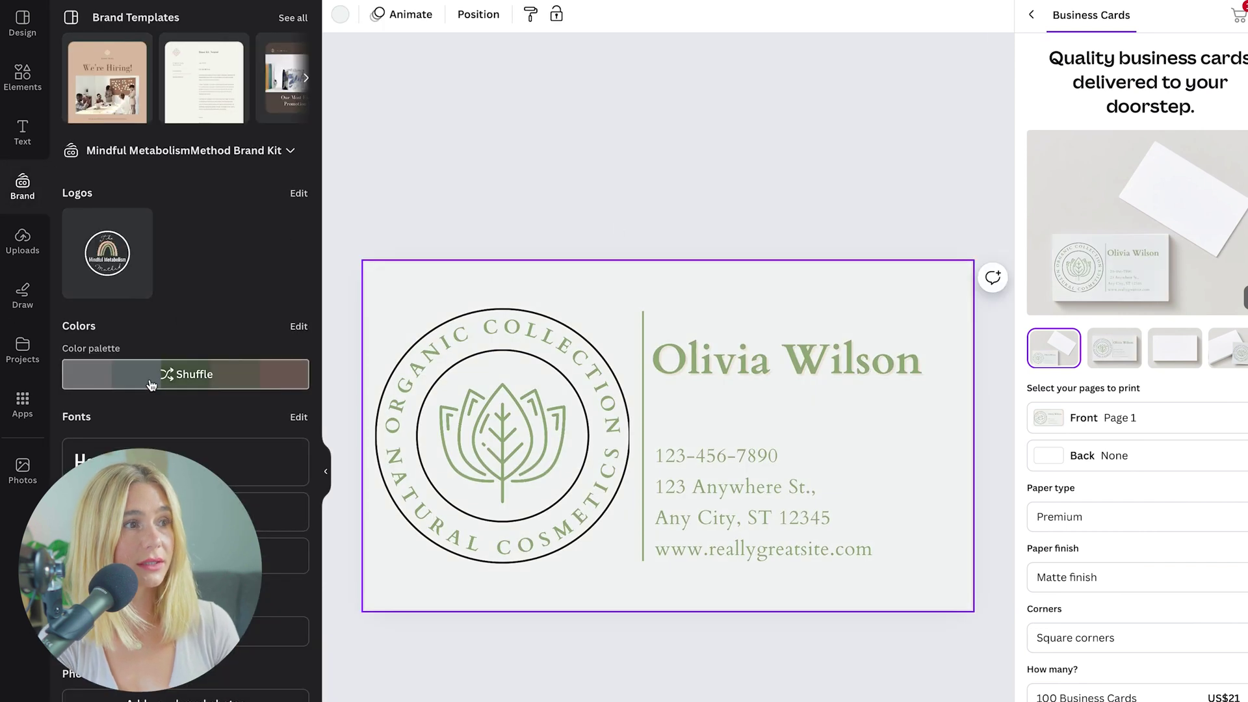
Step: Add a brand subheading reading "Anything else" above the name on the business card and widen it to fit on one line
click(167, 512)
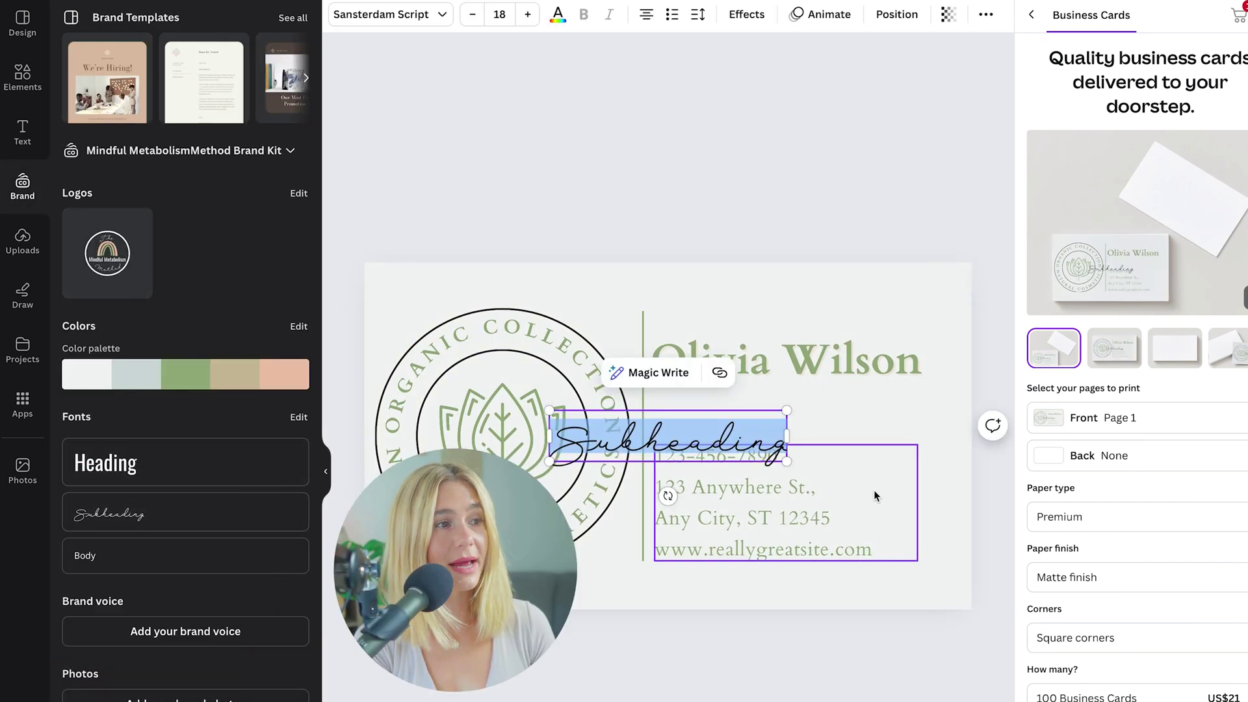
drag(695, 444, 787, 443)
drag(668, 496, 671, 627)
text(A)
text(ny)
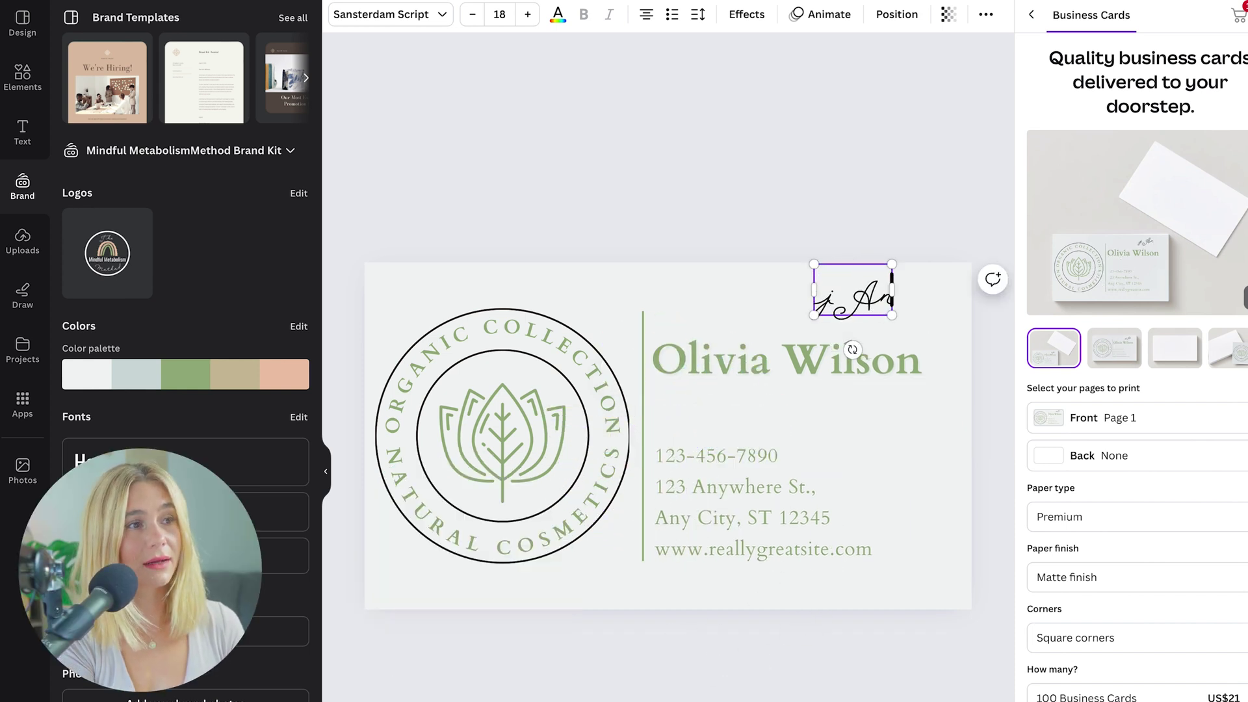
text(thing else)
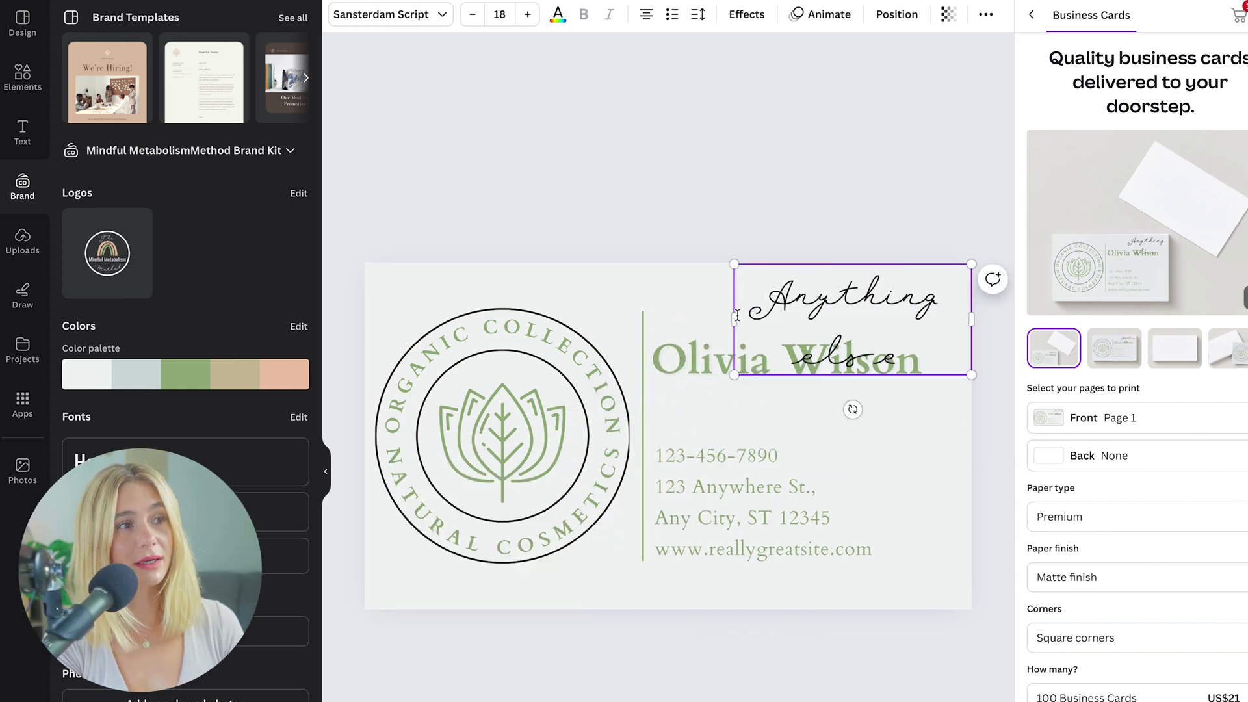
key(Escape)
drag(971, 315, 719, 291)
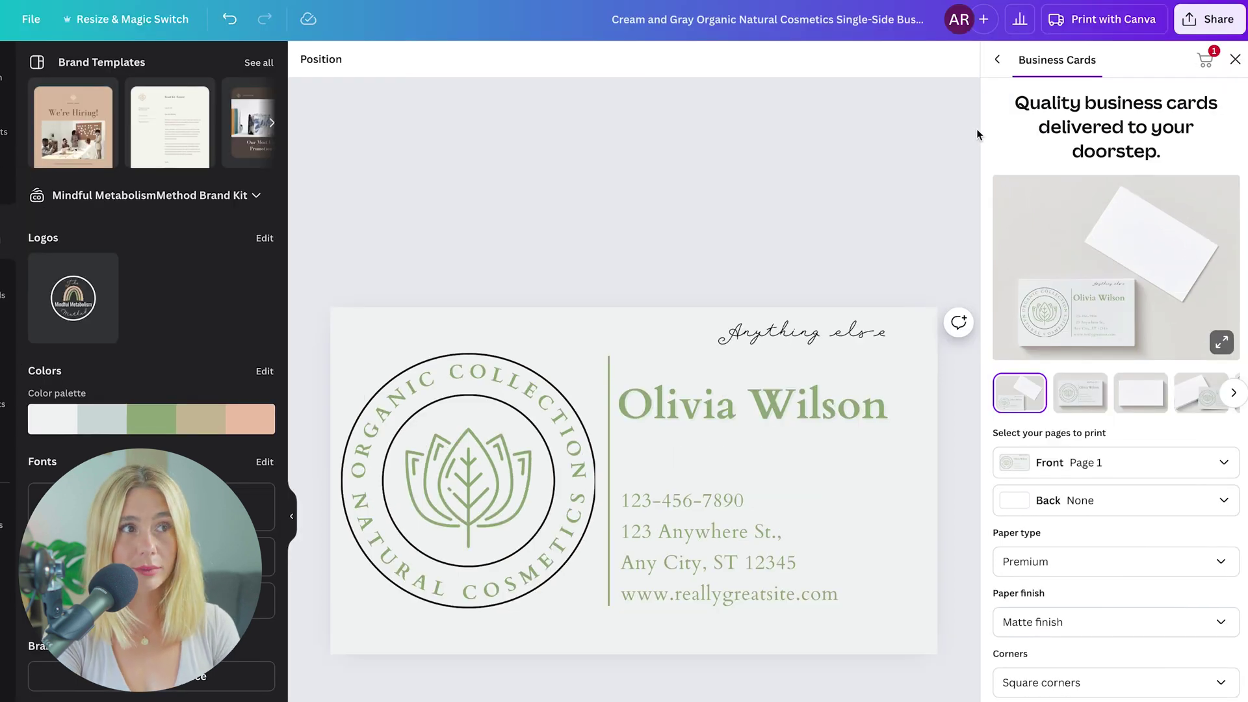
Step: Open the business card's sharing options
click(1207, 19)
click(1070, 427)
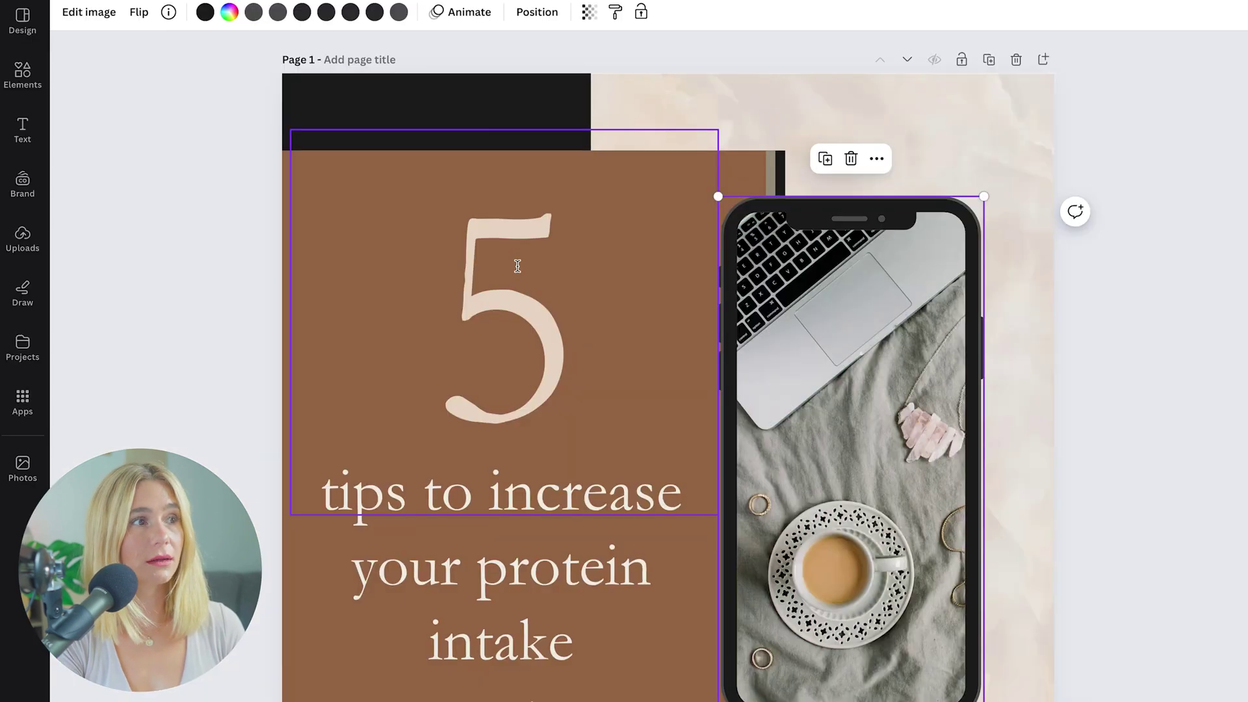
Step: Apply a text animation to the "5" and "tips to increase your protein intake" texts on carousel page 1, and play the preview
click(502, 566)
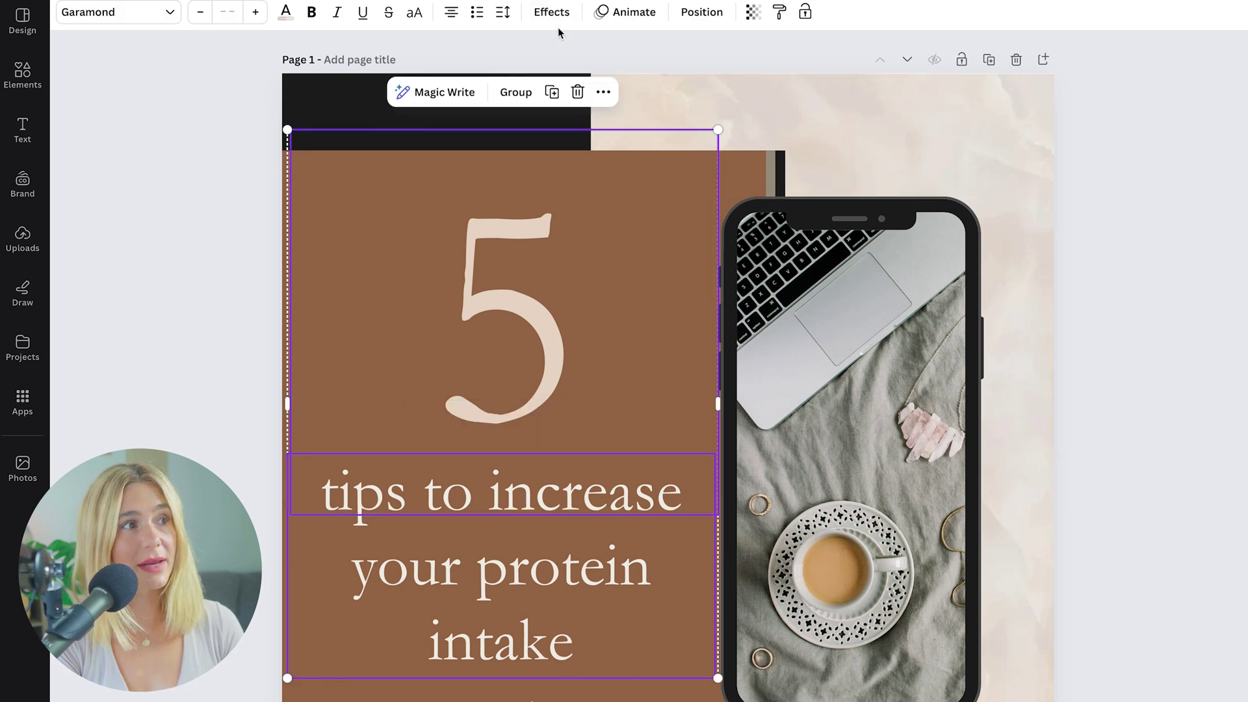
click(570, 355)
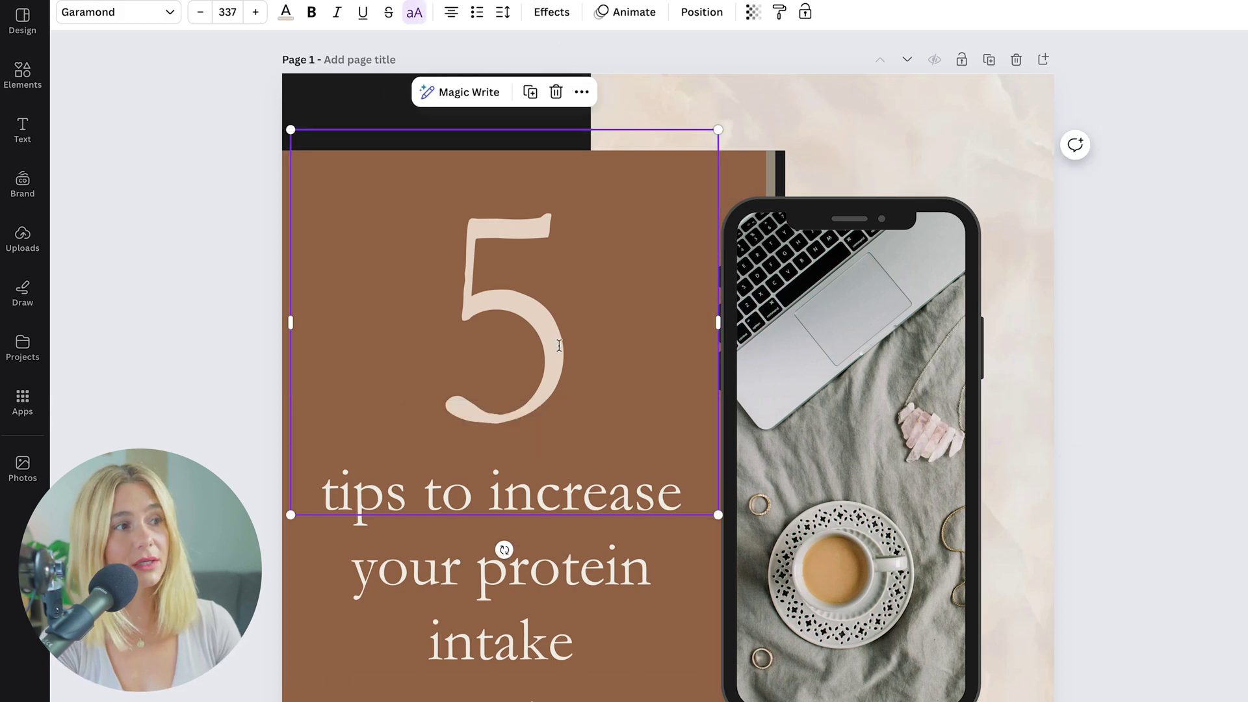
shift+click(566, 613)
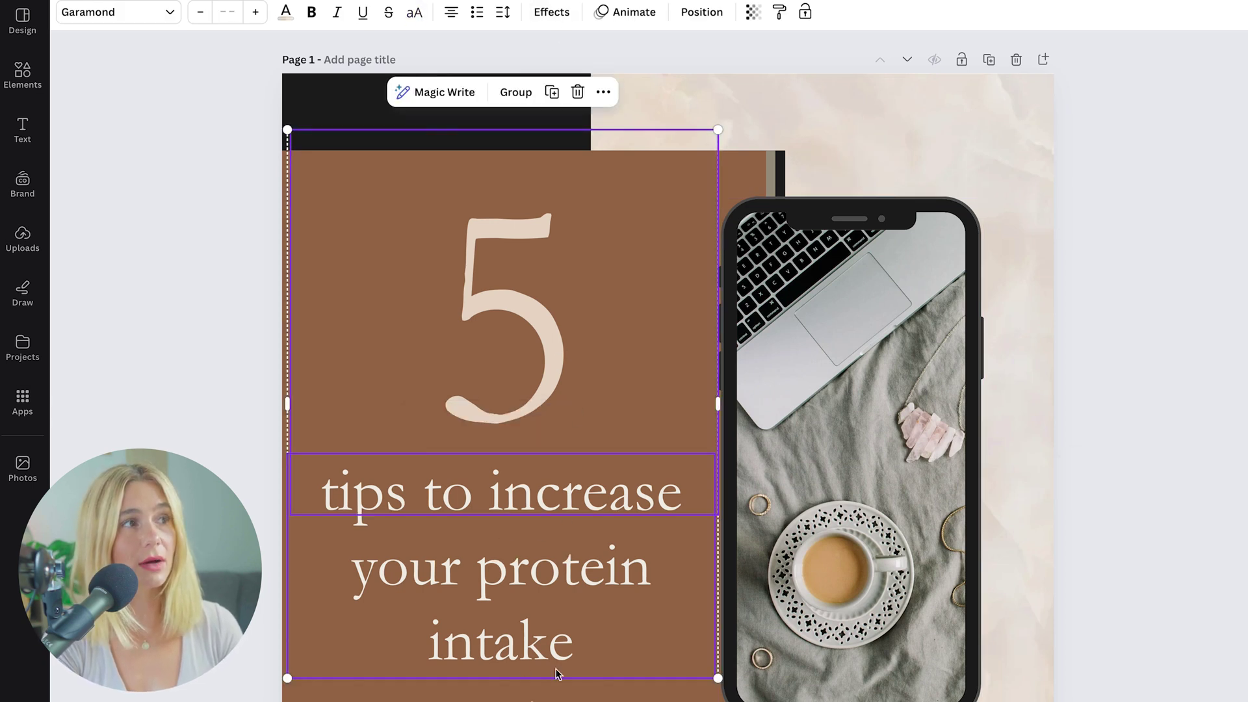
click(626, 12)
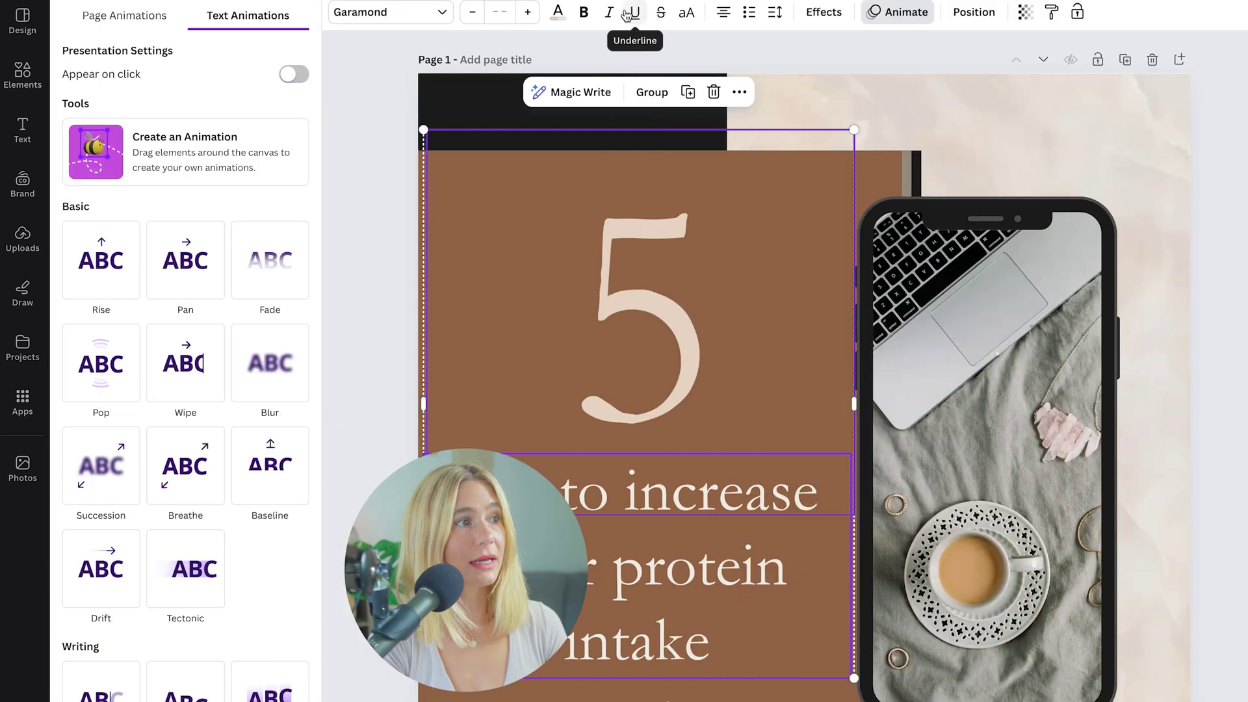
click(101, 341)
scroll(182, 535, down, 3)
click(188, 516)
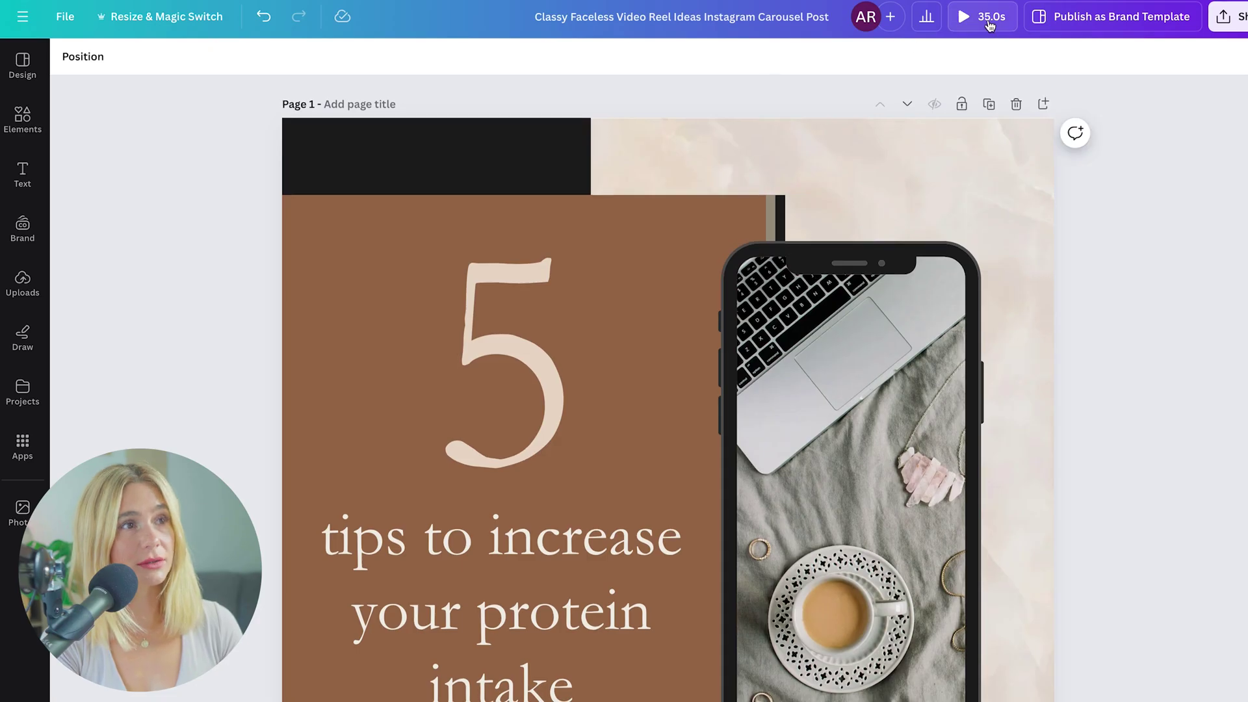
click(990, 25)
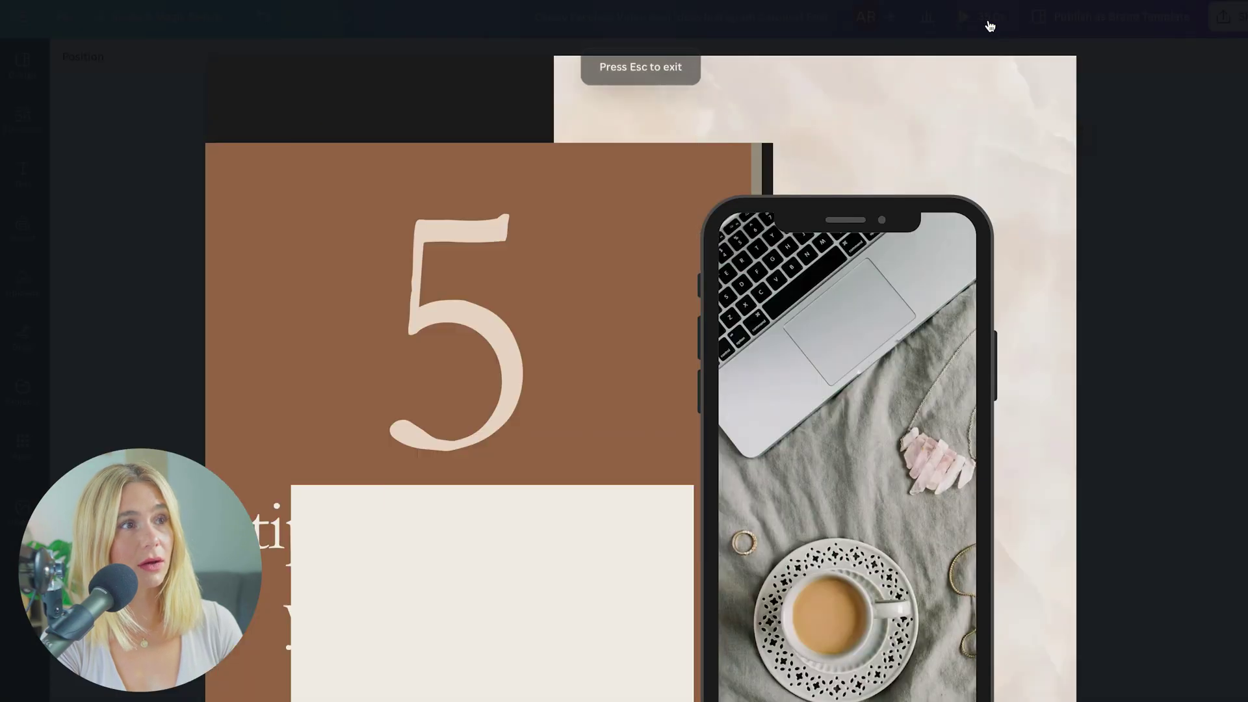